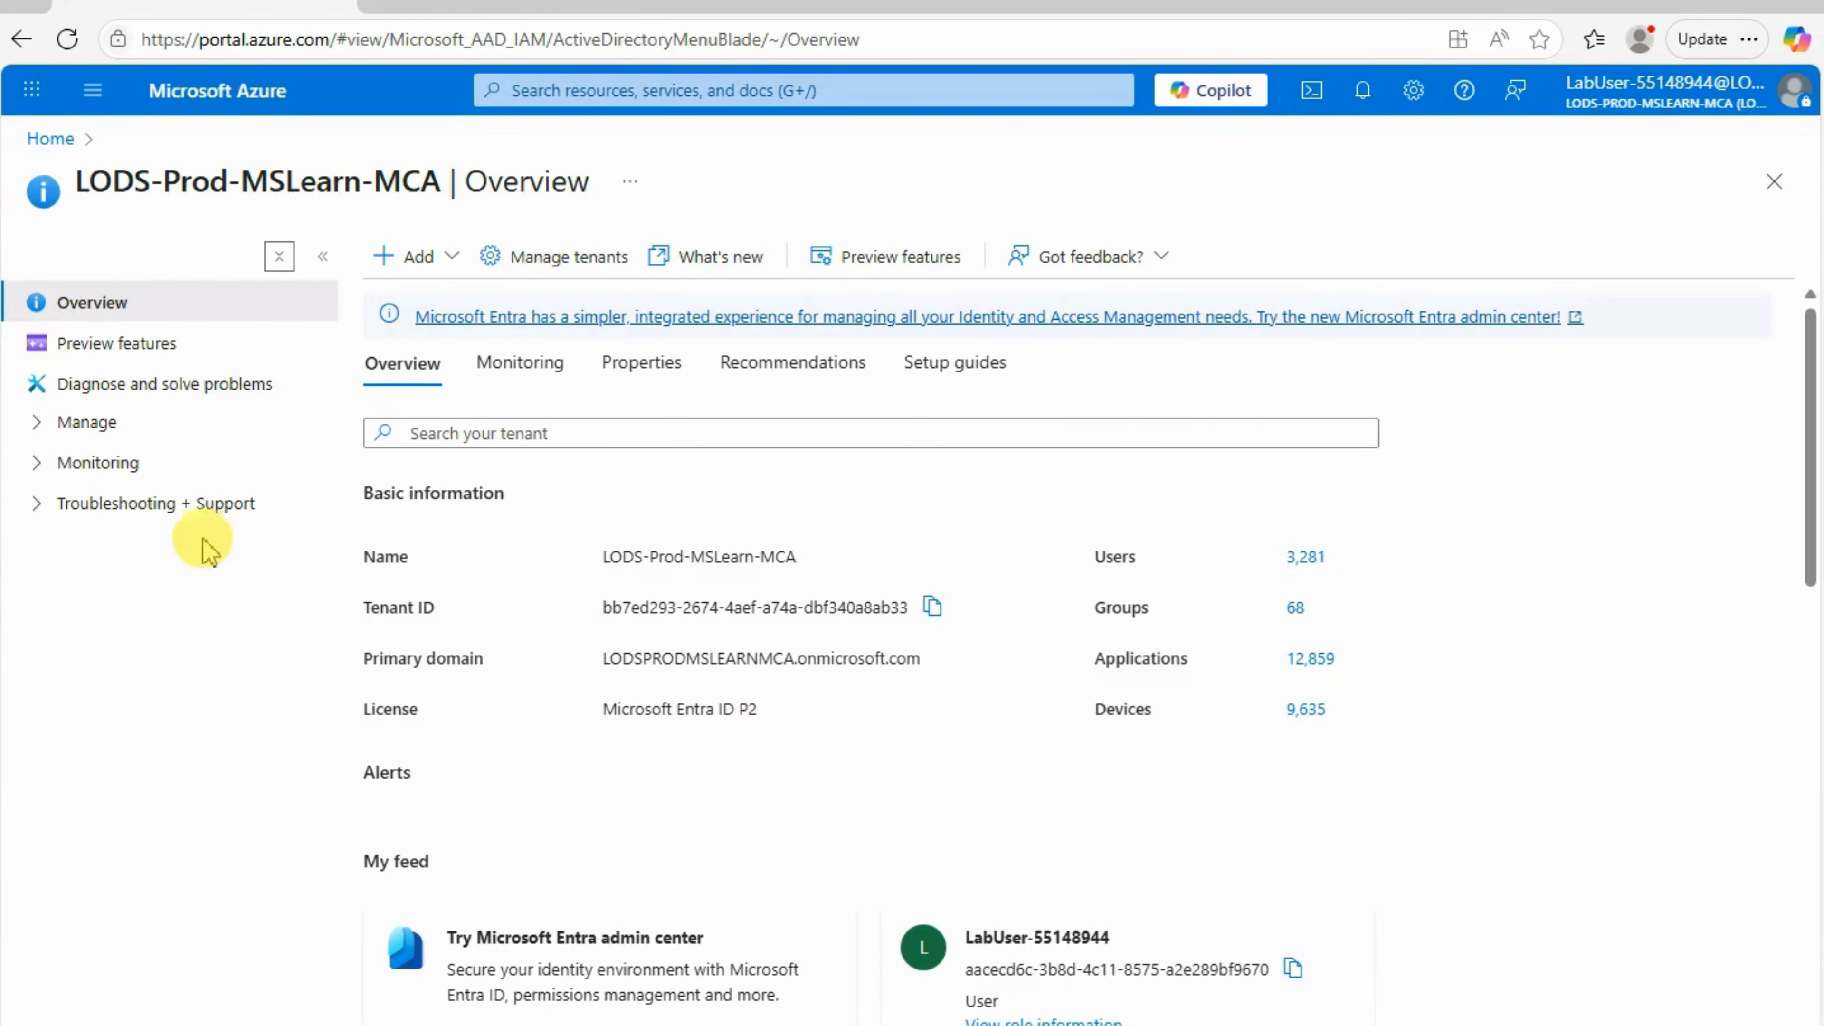
Step: Open the tenant's properties and review its access management for Azure resources and security defaults settings
{"action": "left_click", "coordinate": [84, 437]}
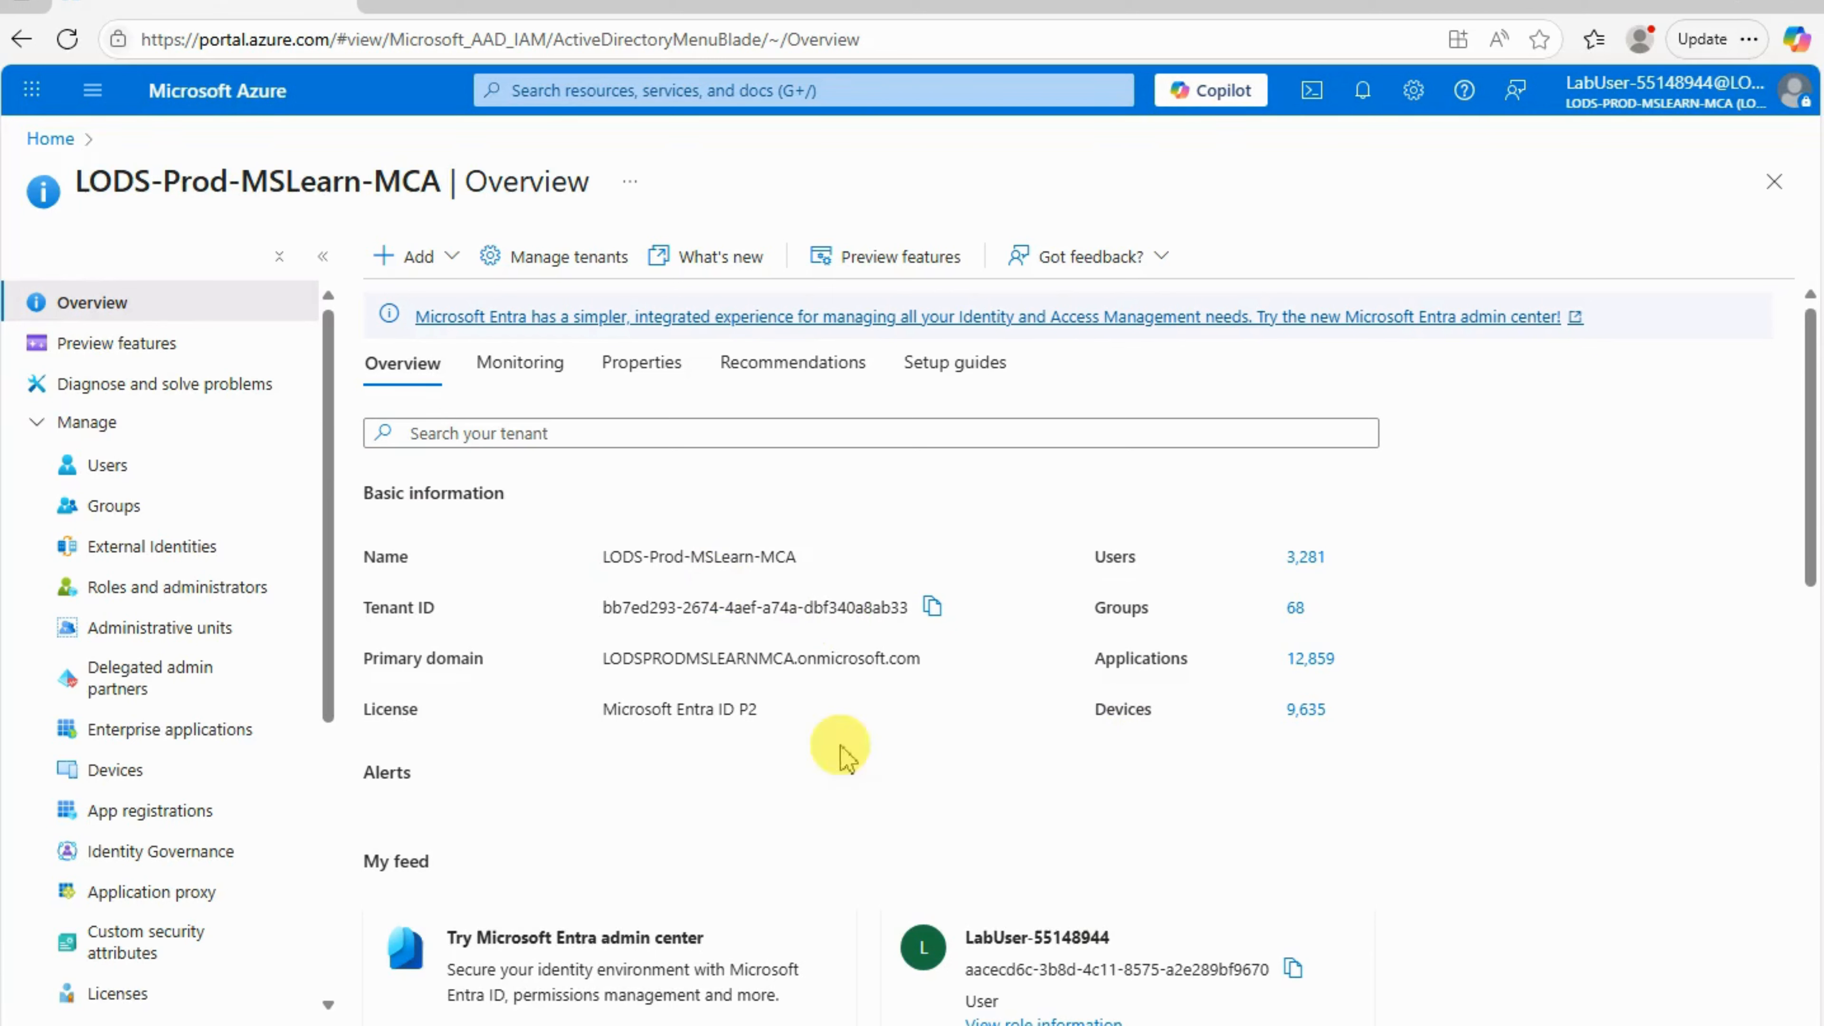
{"action": "scroll", "coordinate": [162, 813], "scroll_direction": "down", "scroll_amount": 5}
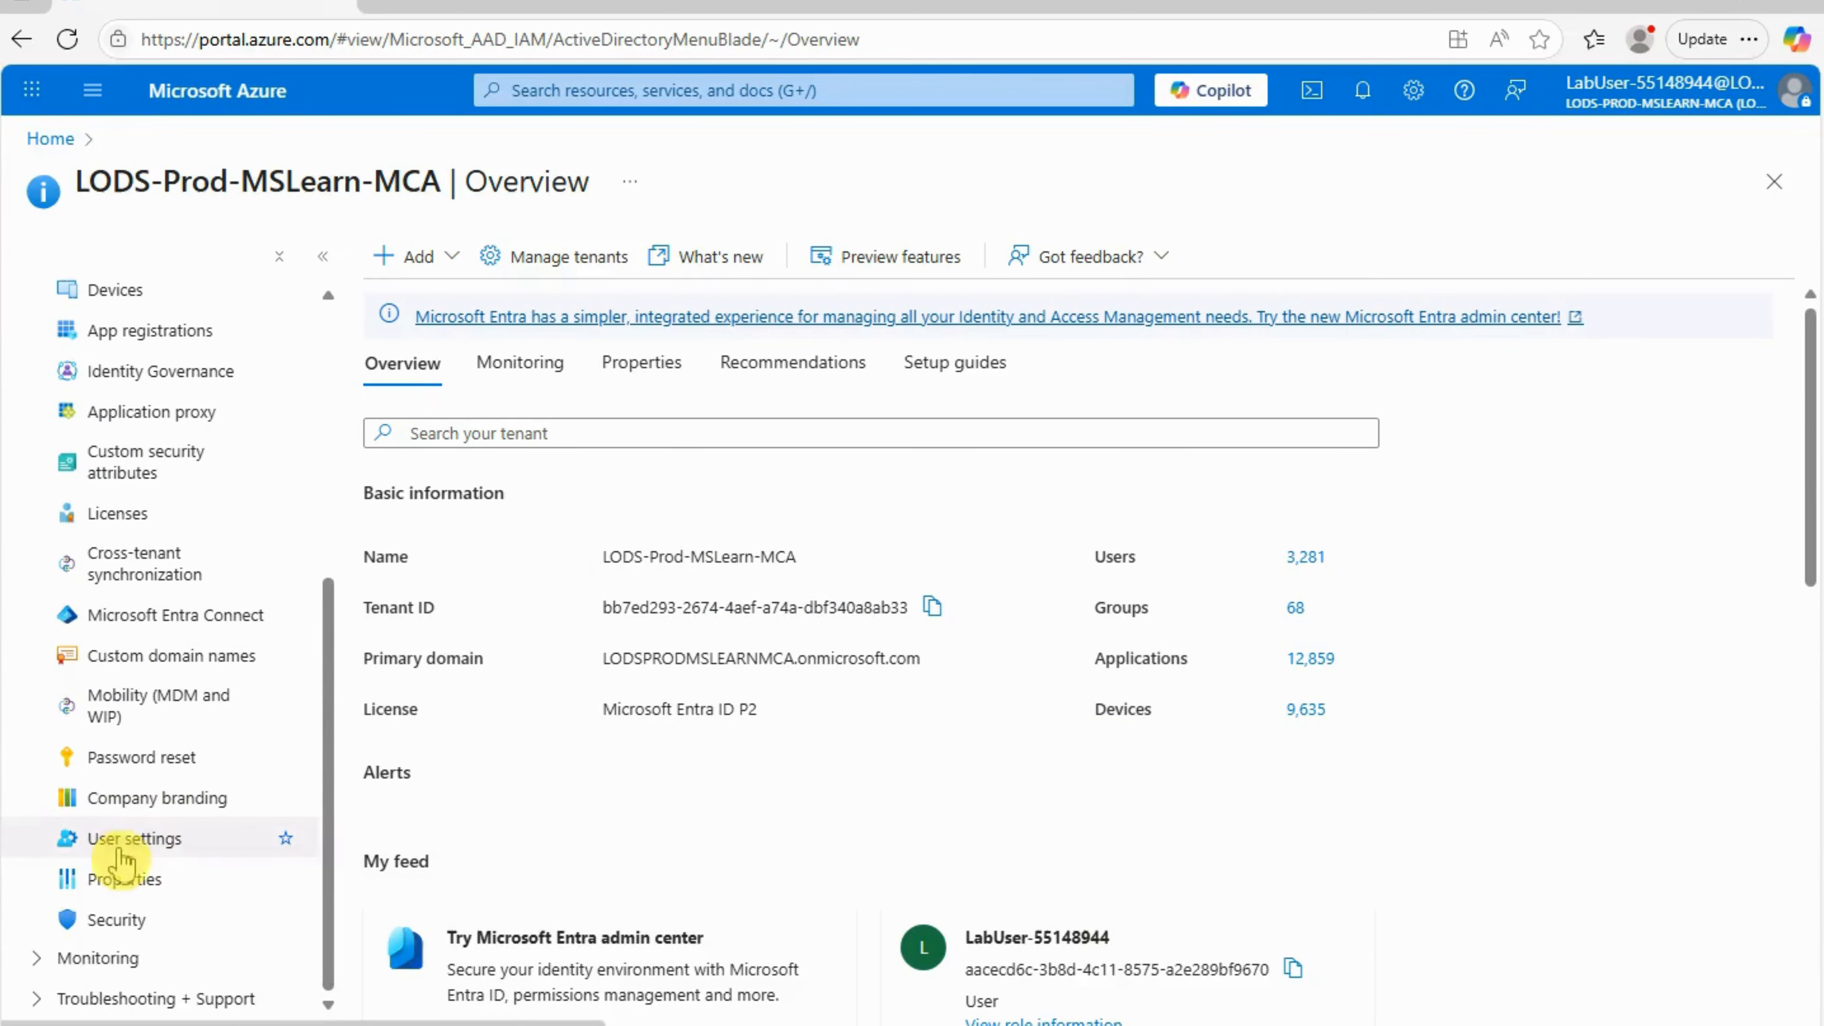
{"action": "left_click", "coordinate": [119, 880]}
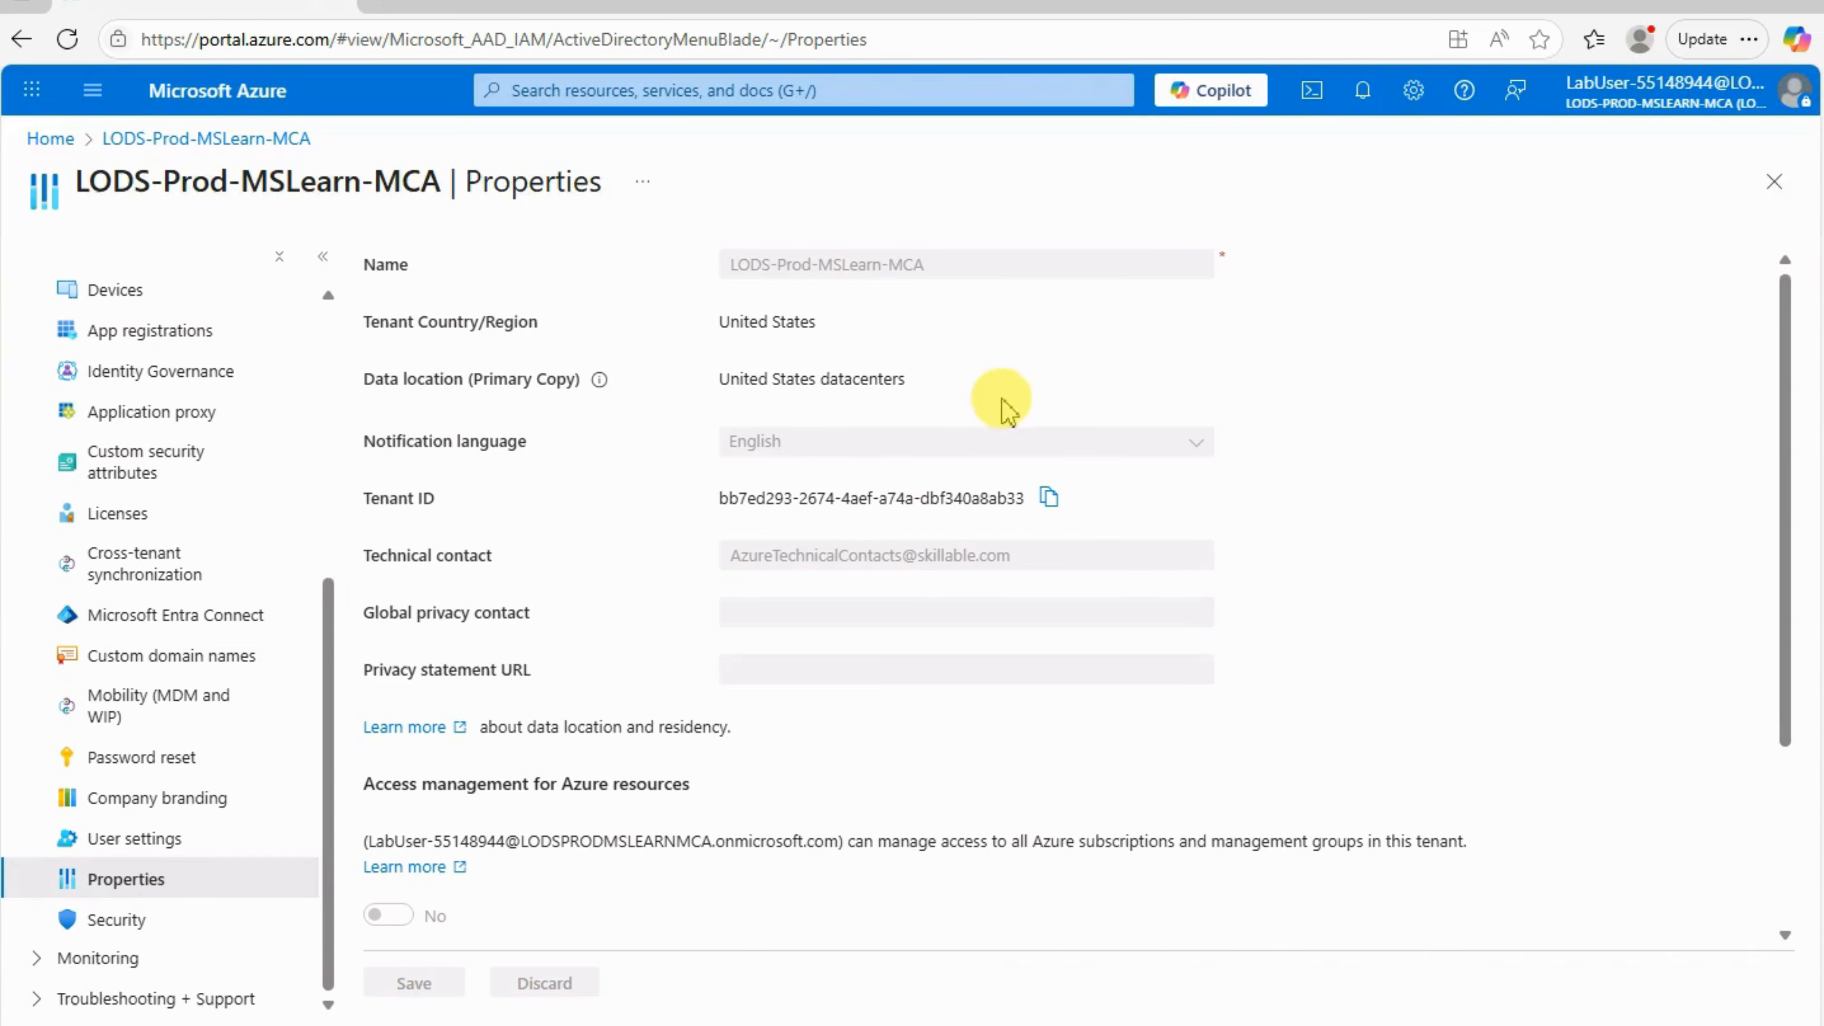
{"action": "scroll", "coordinate": [869, 521], "scroll_direction": "down", "scroll_amount": 3}
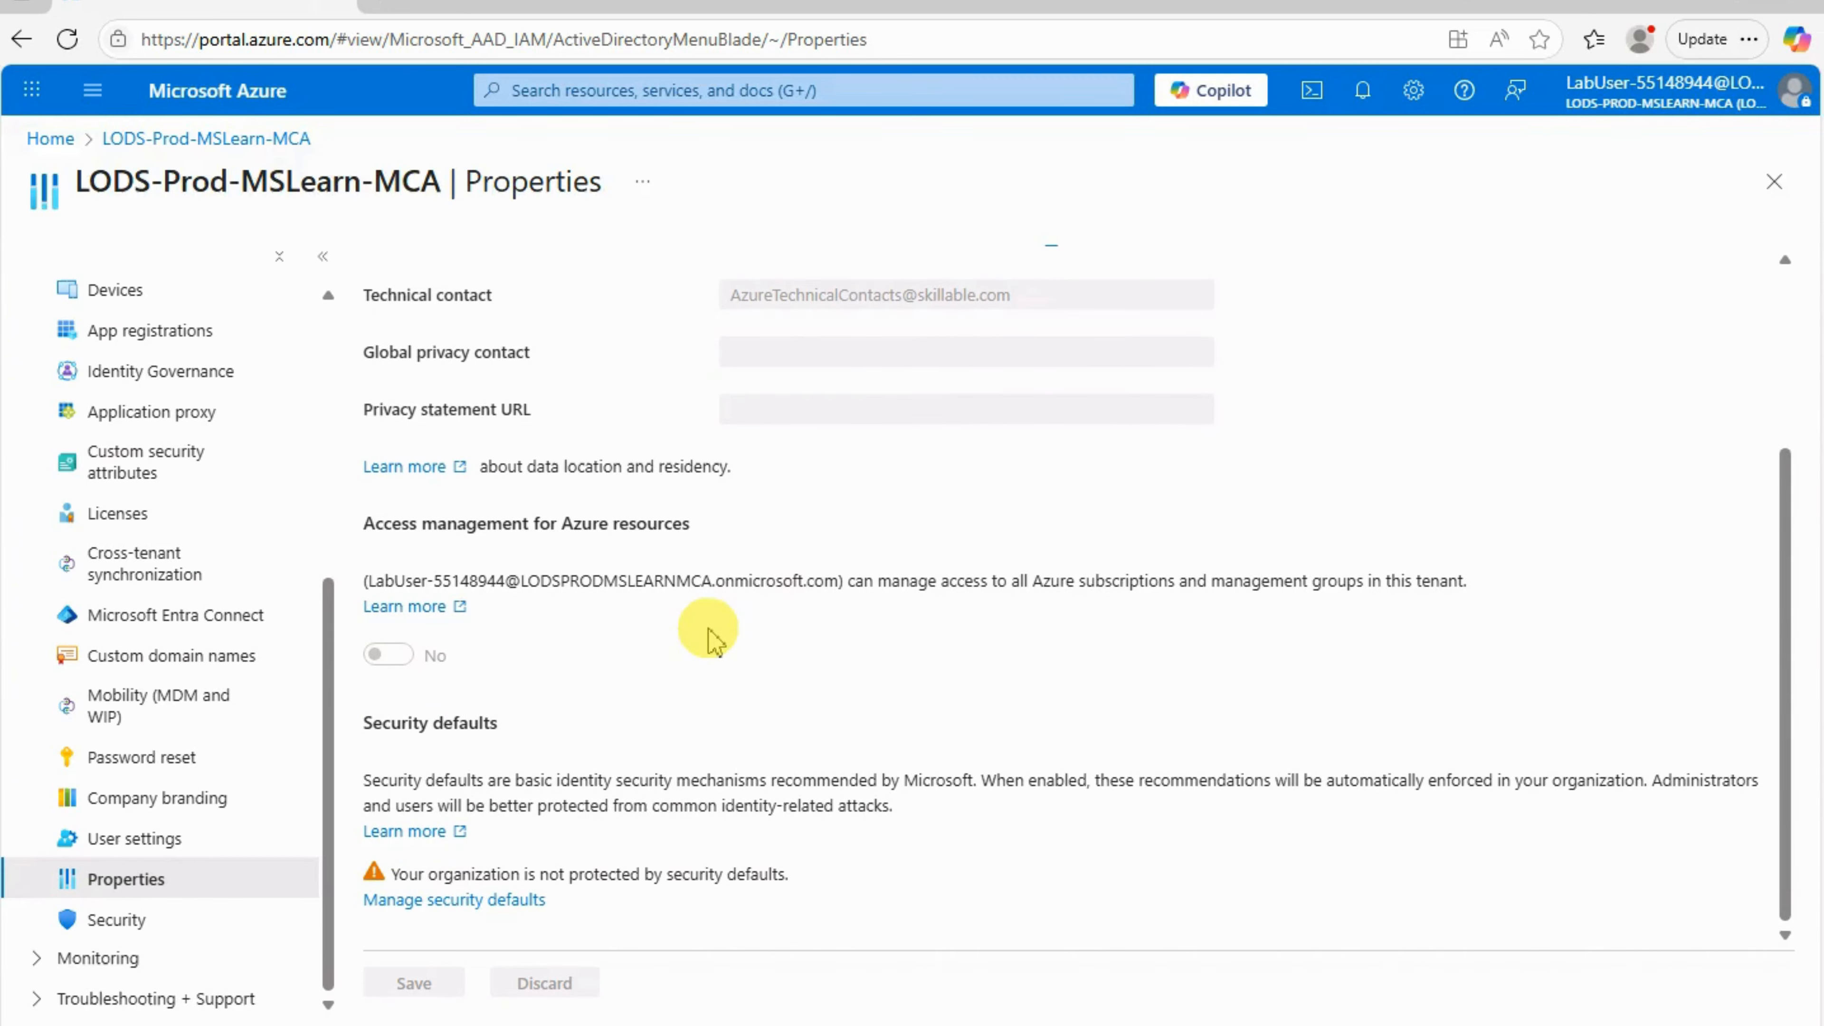
{"action": "scroll", "coordinate": [711, 632], "scroll_direction": "up", "scroll_amount": 3}
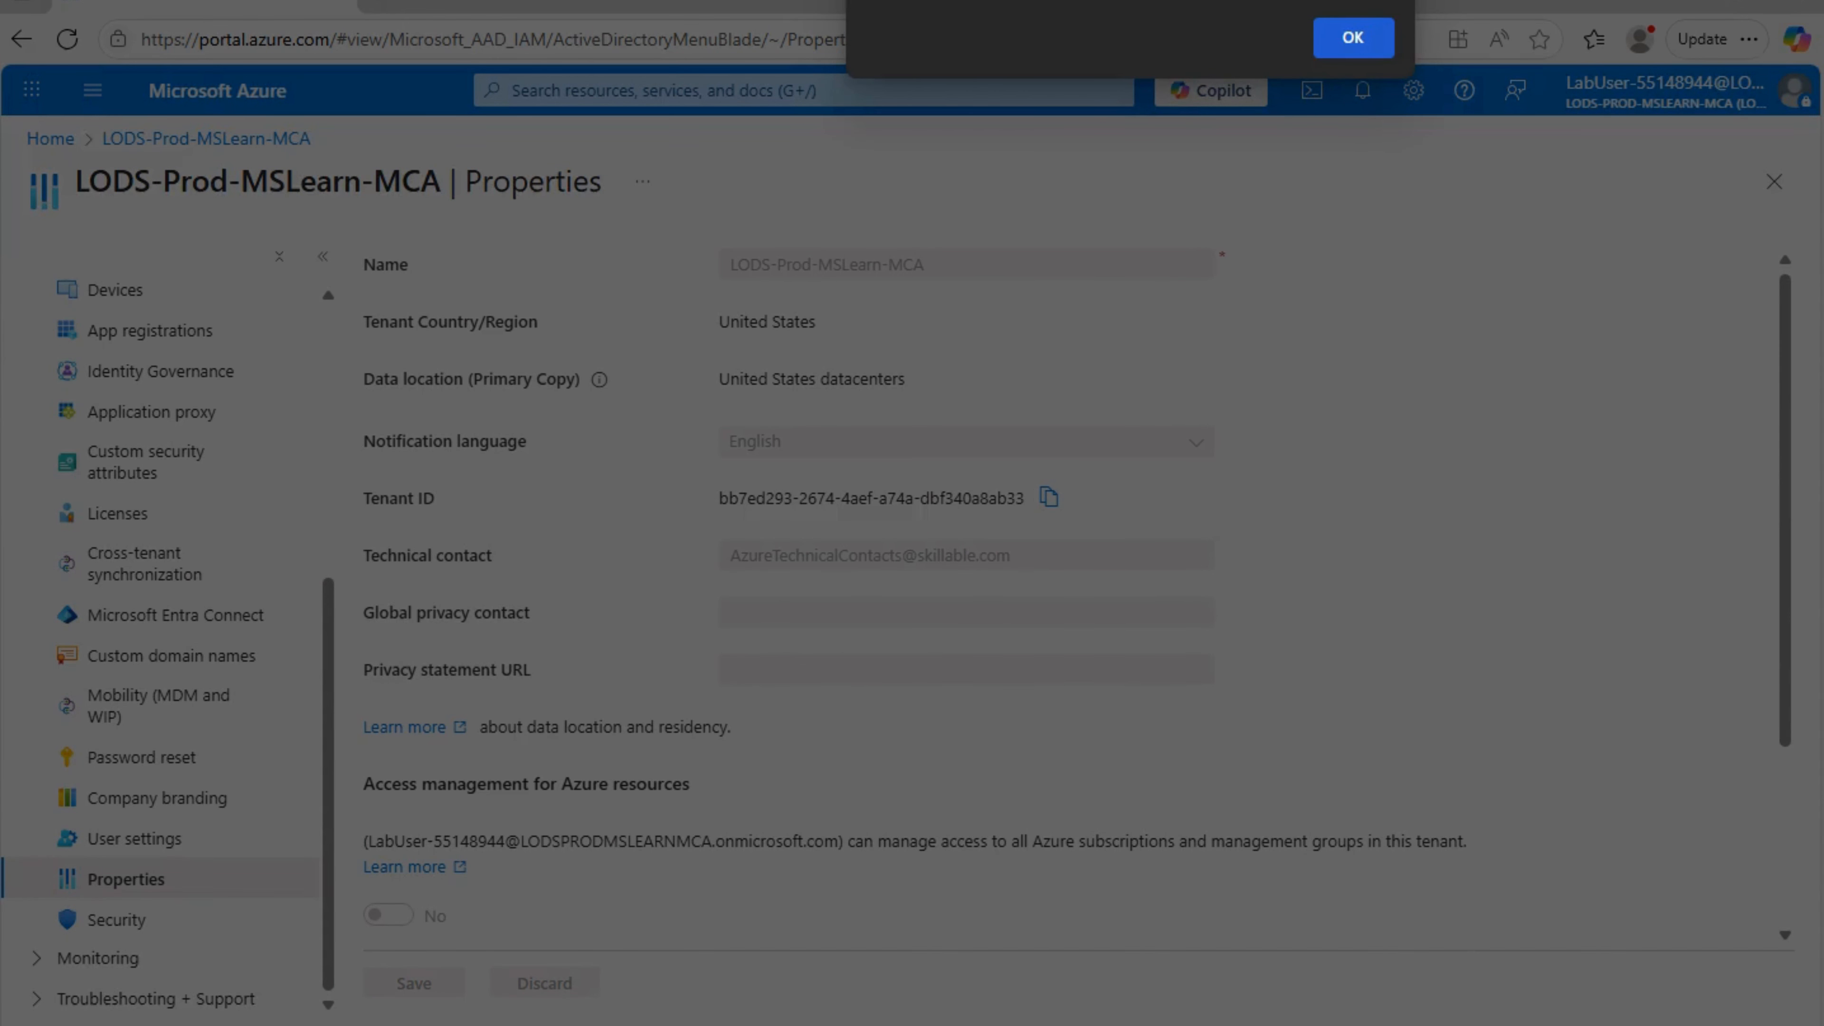
{"action": "left_click", "coordinate": [1348, 33]}
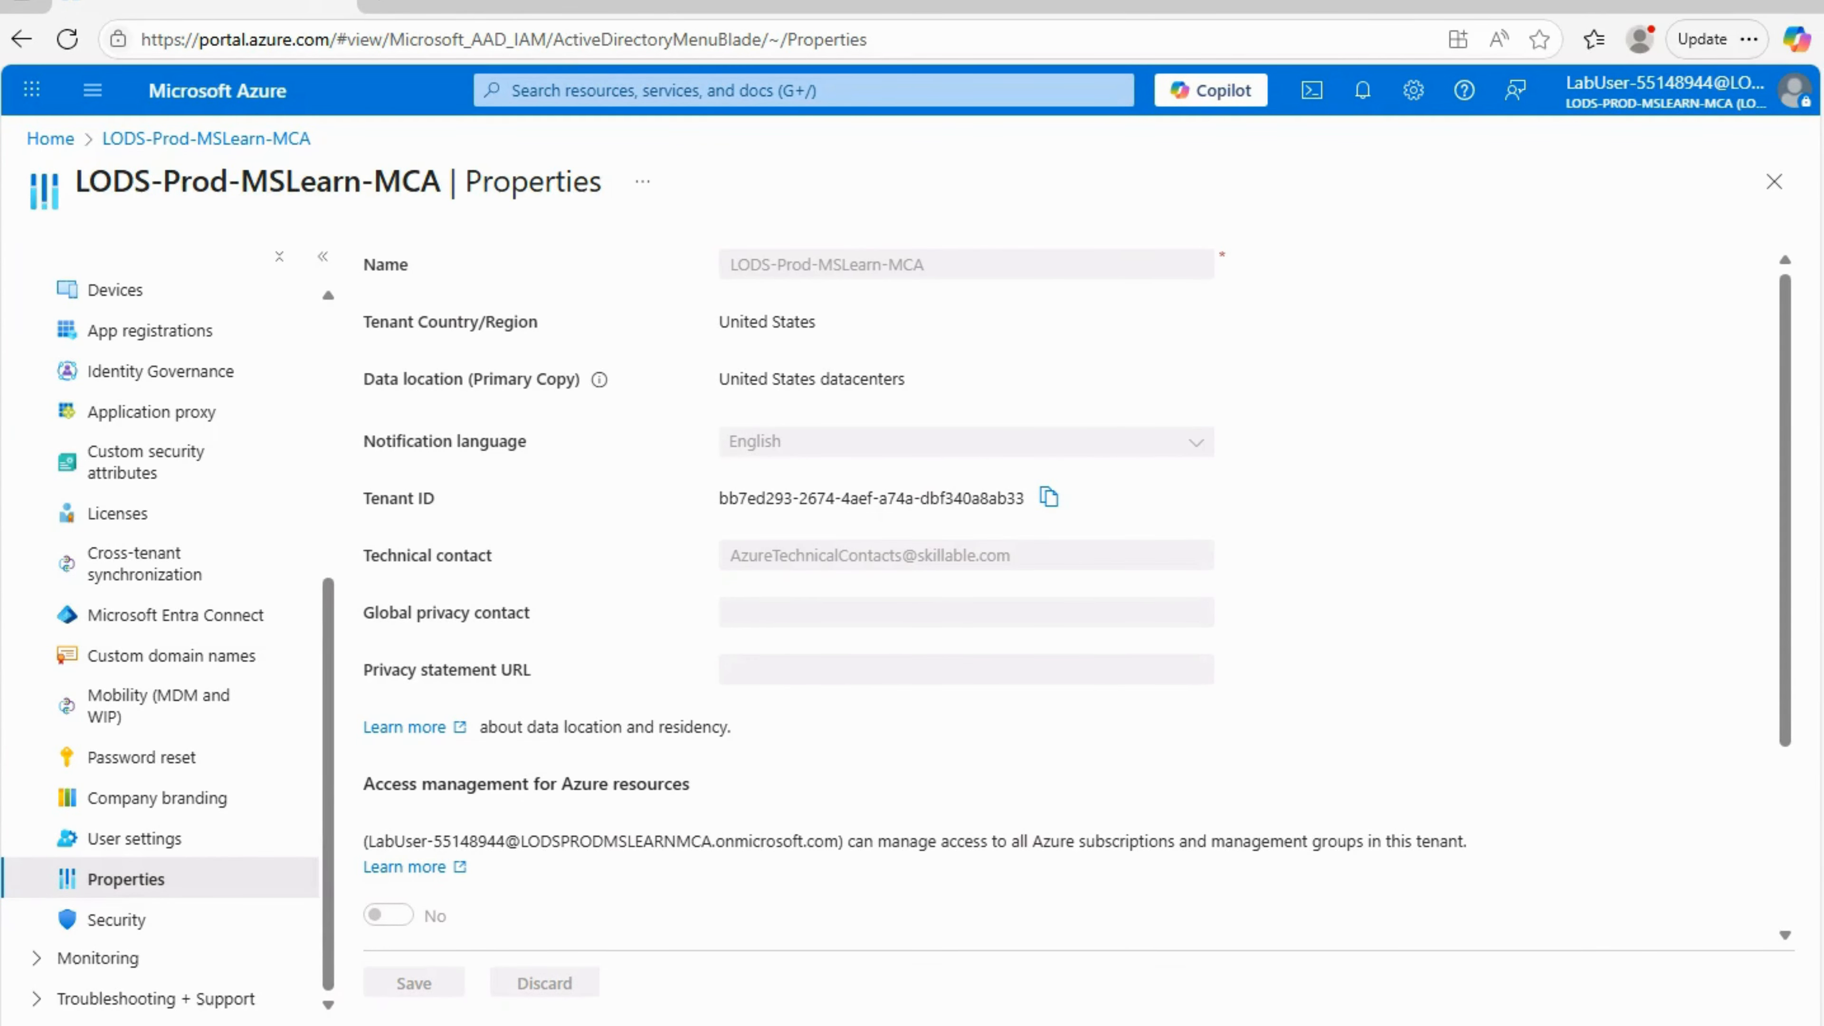
Step: Search the portal for "mangeme" and open the Management groups service
{"action": "left_click", "coordinate": [619, 90]}
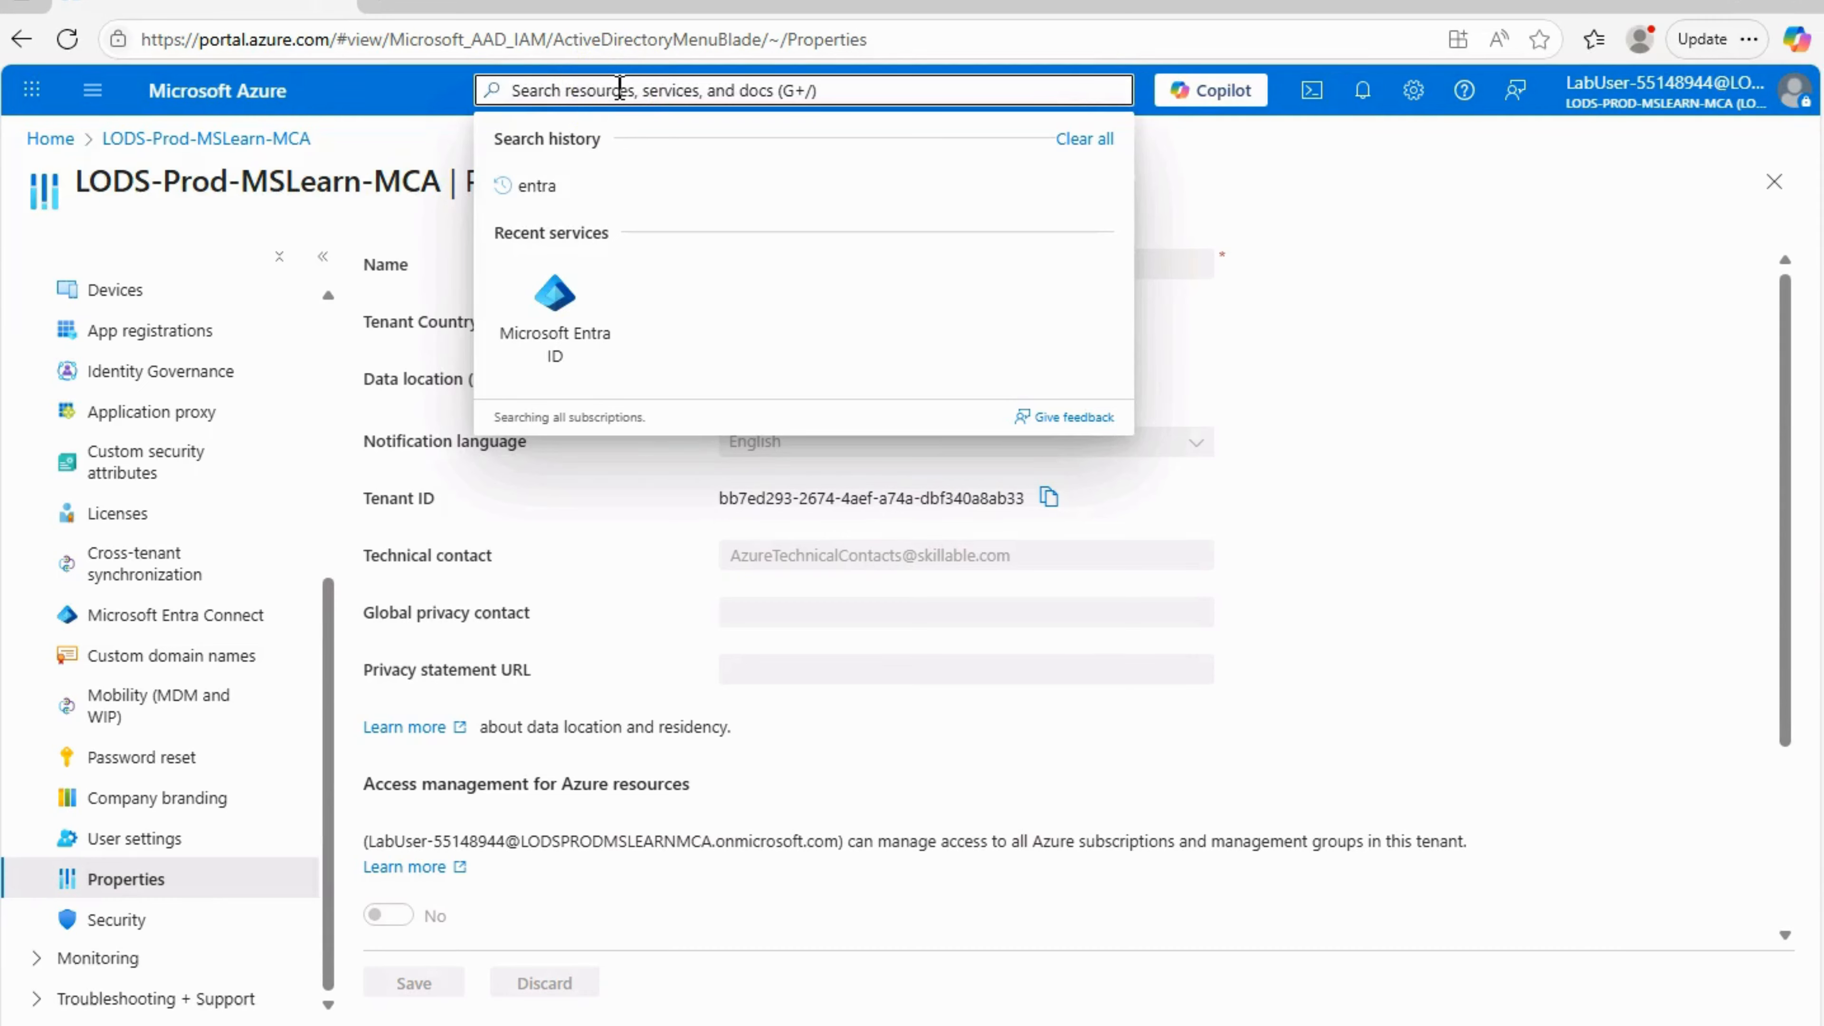
{"action": "type", "text": "mange"}
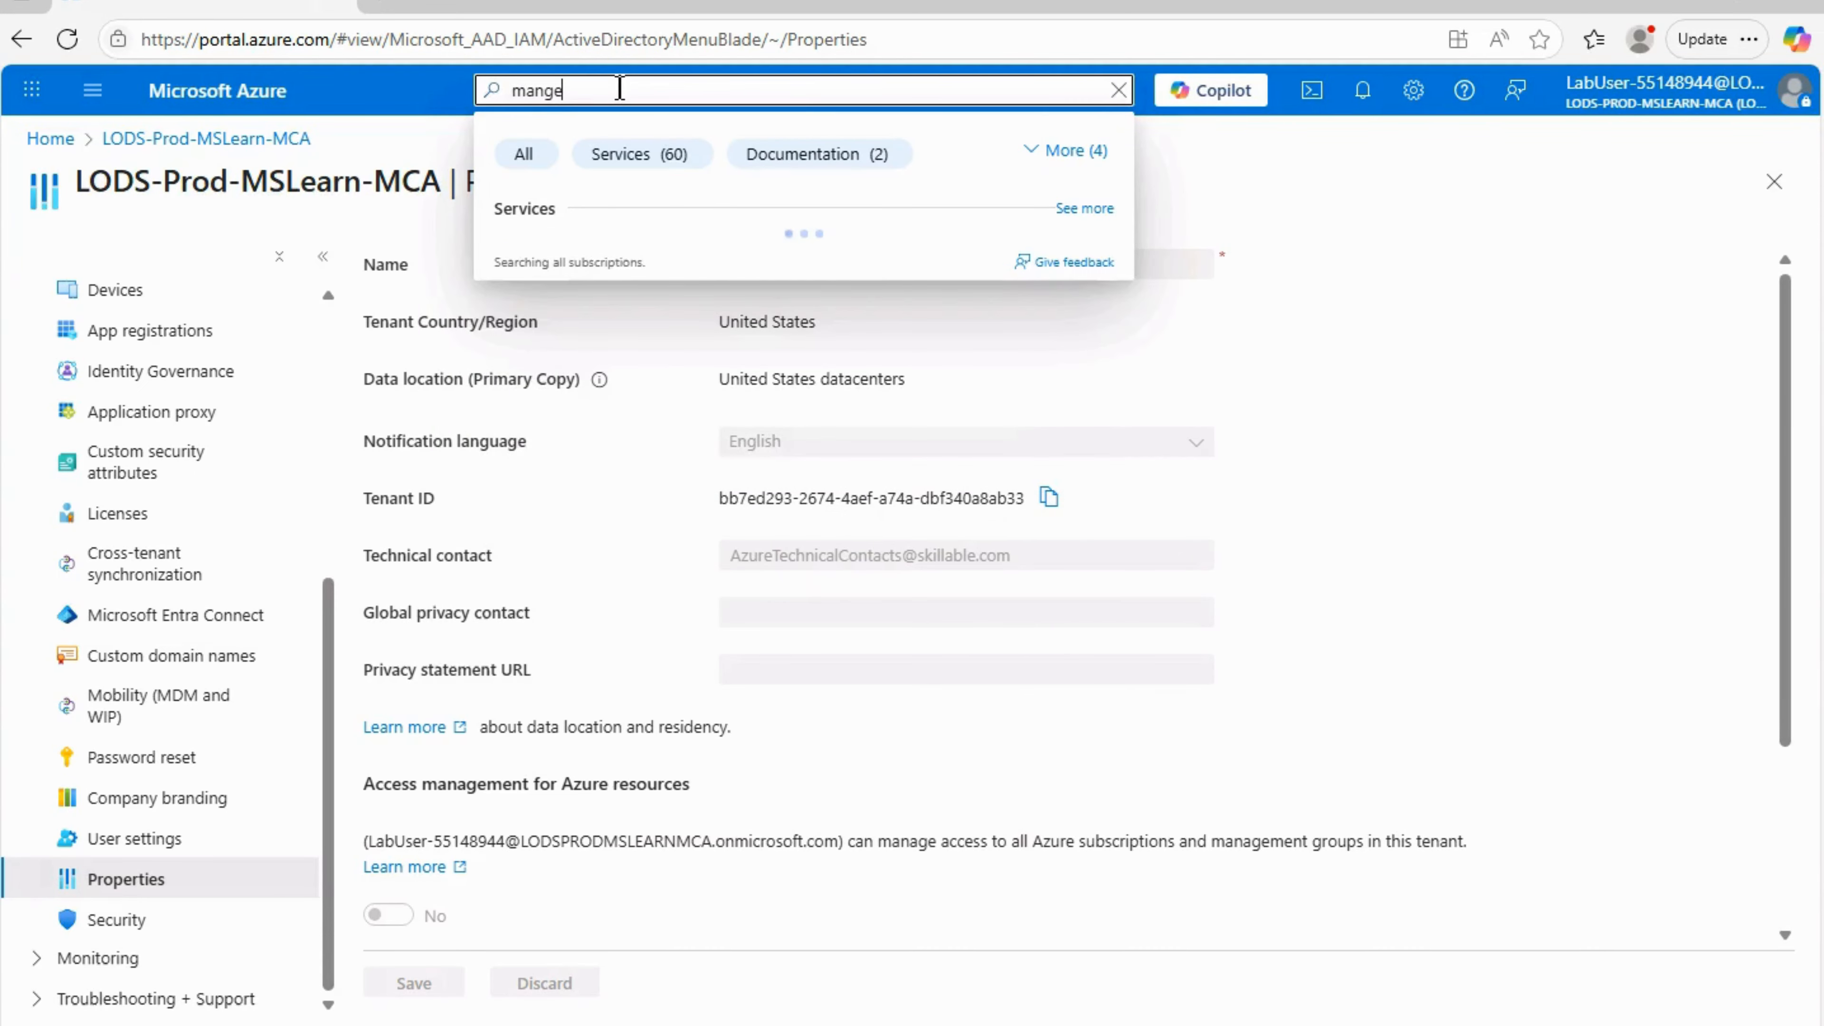
{"action": "type", "text": "me"}
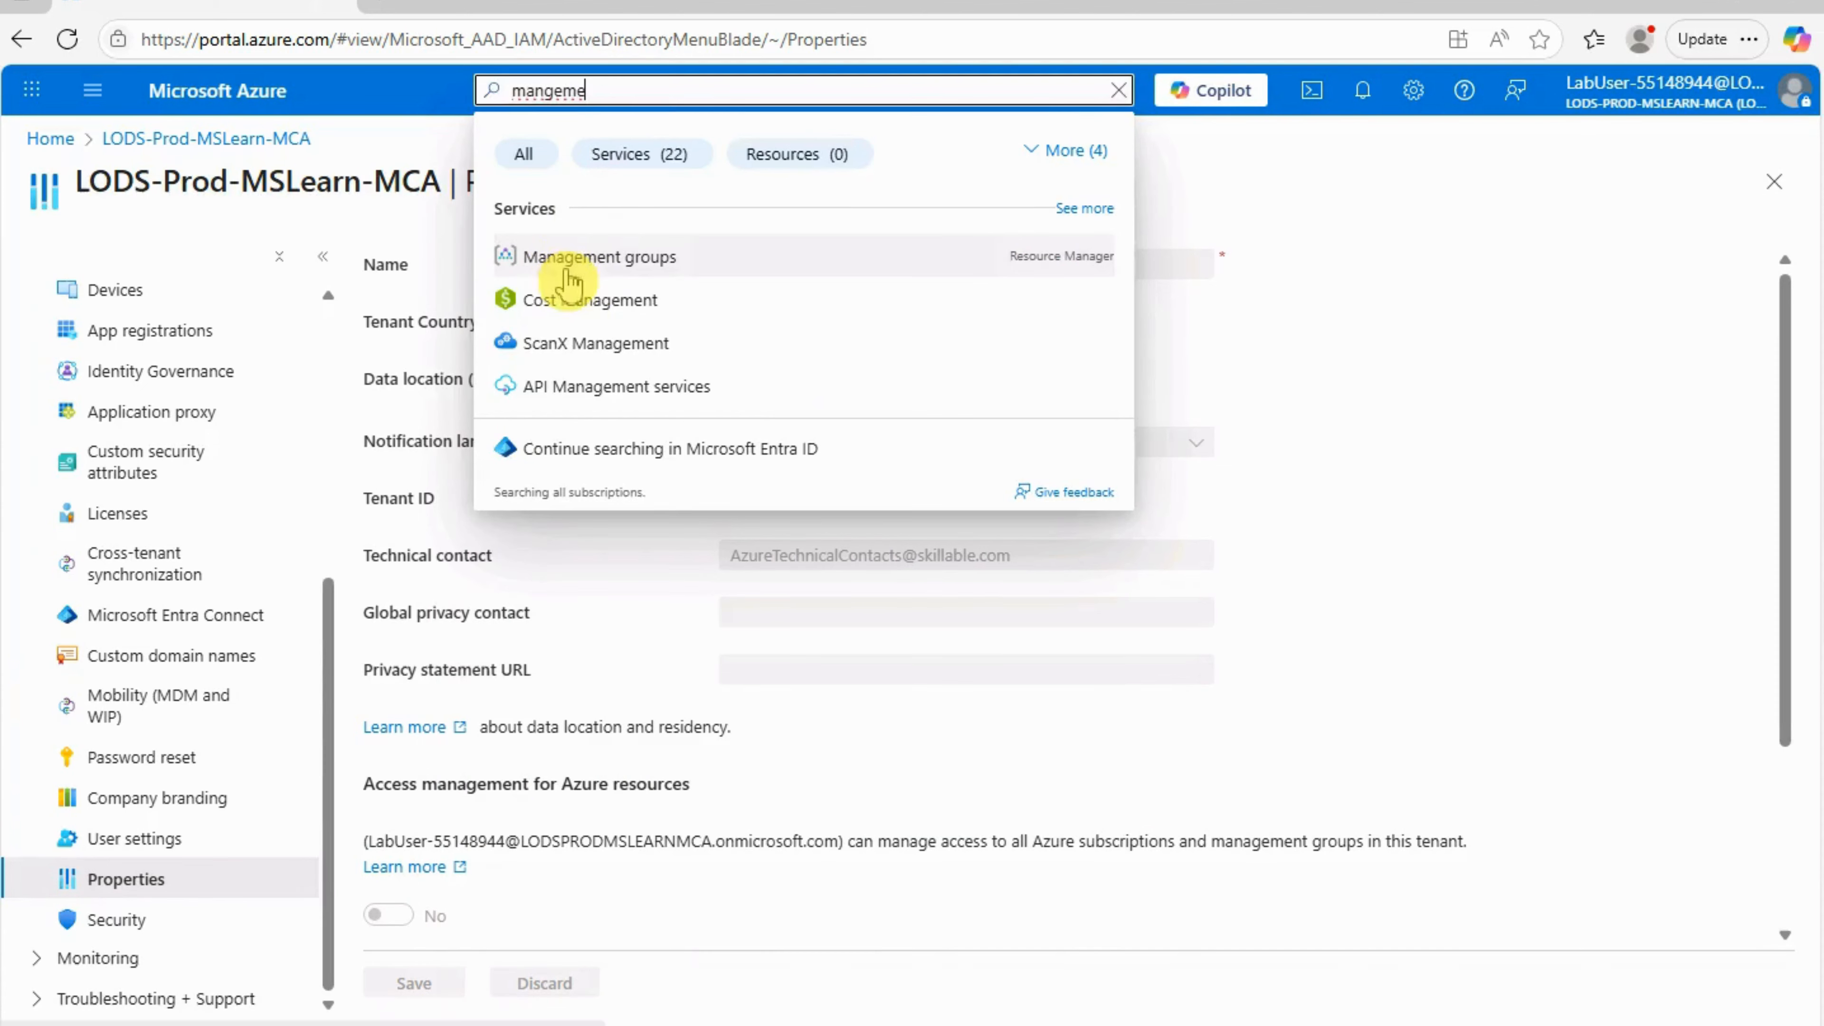
{"action": "left_click", "coordinate": [618, 260]}
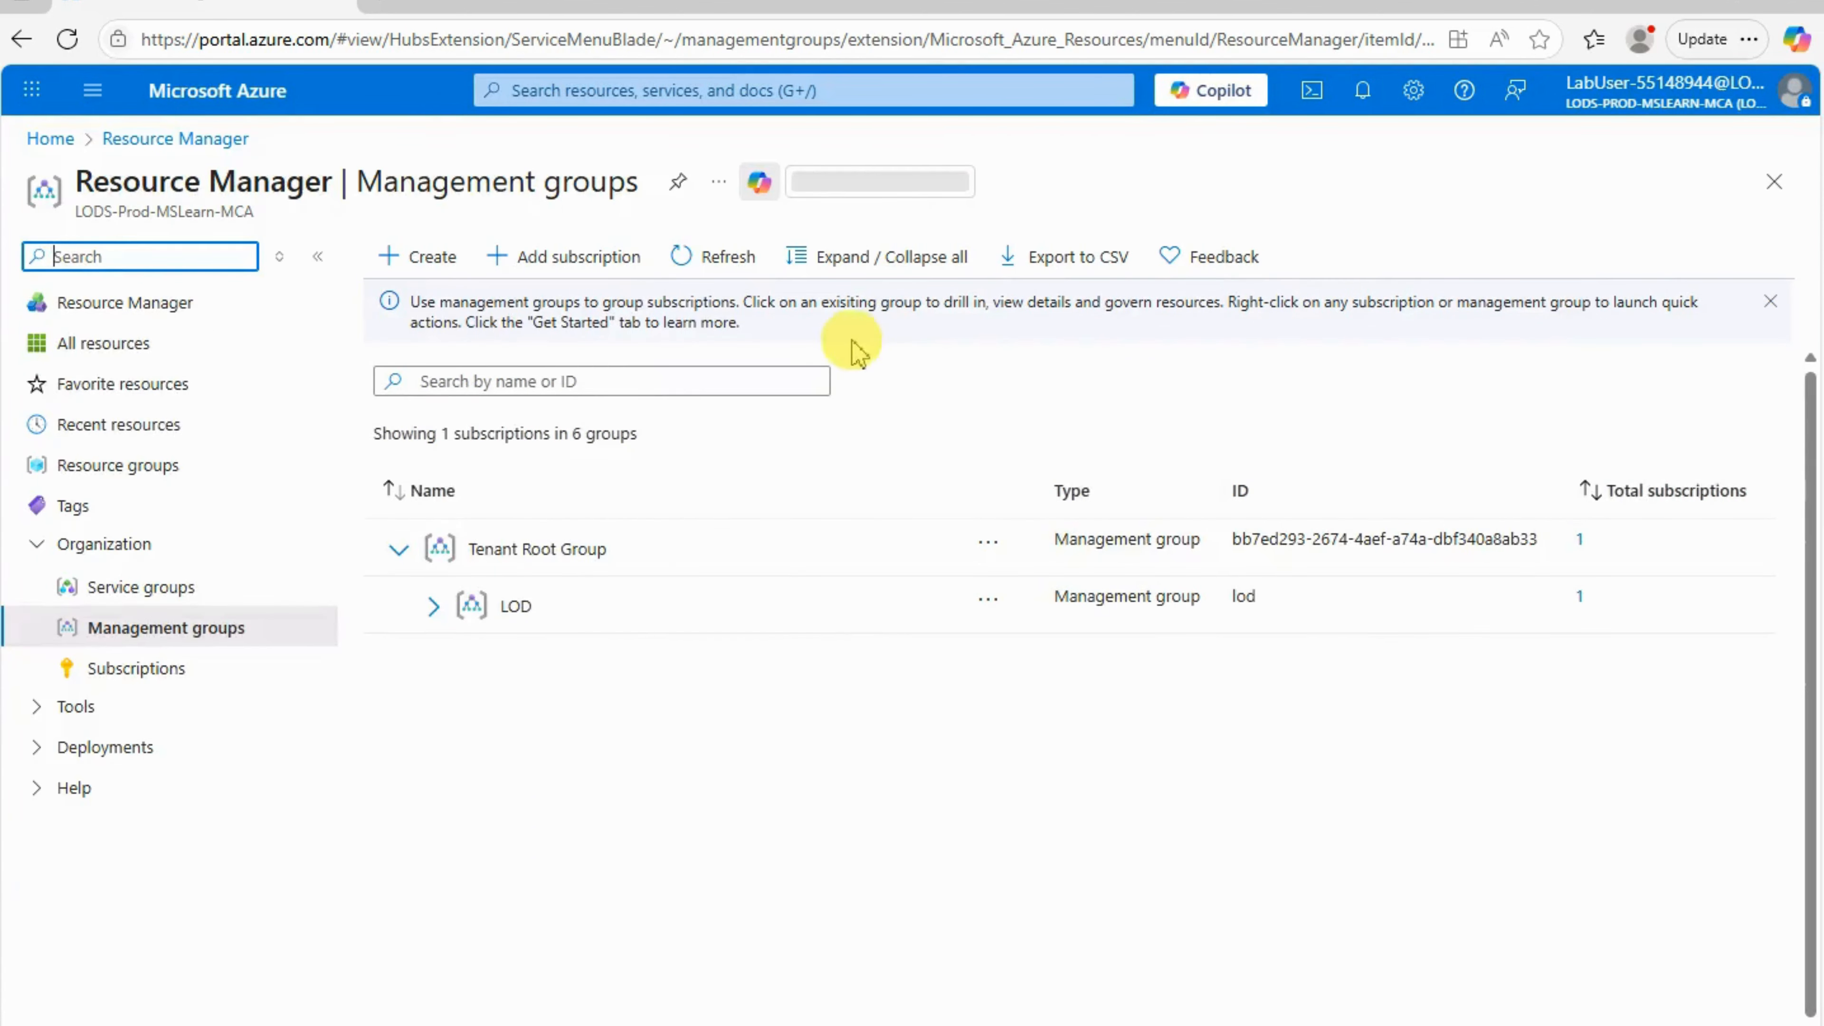
Step: Create a management group under the Tenant Root Group with az104-mg155148944 as both its ID and display name
{"action": "left_click", "coordinate": [397, 257]}
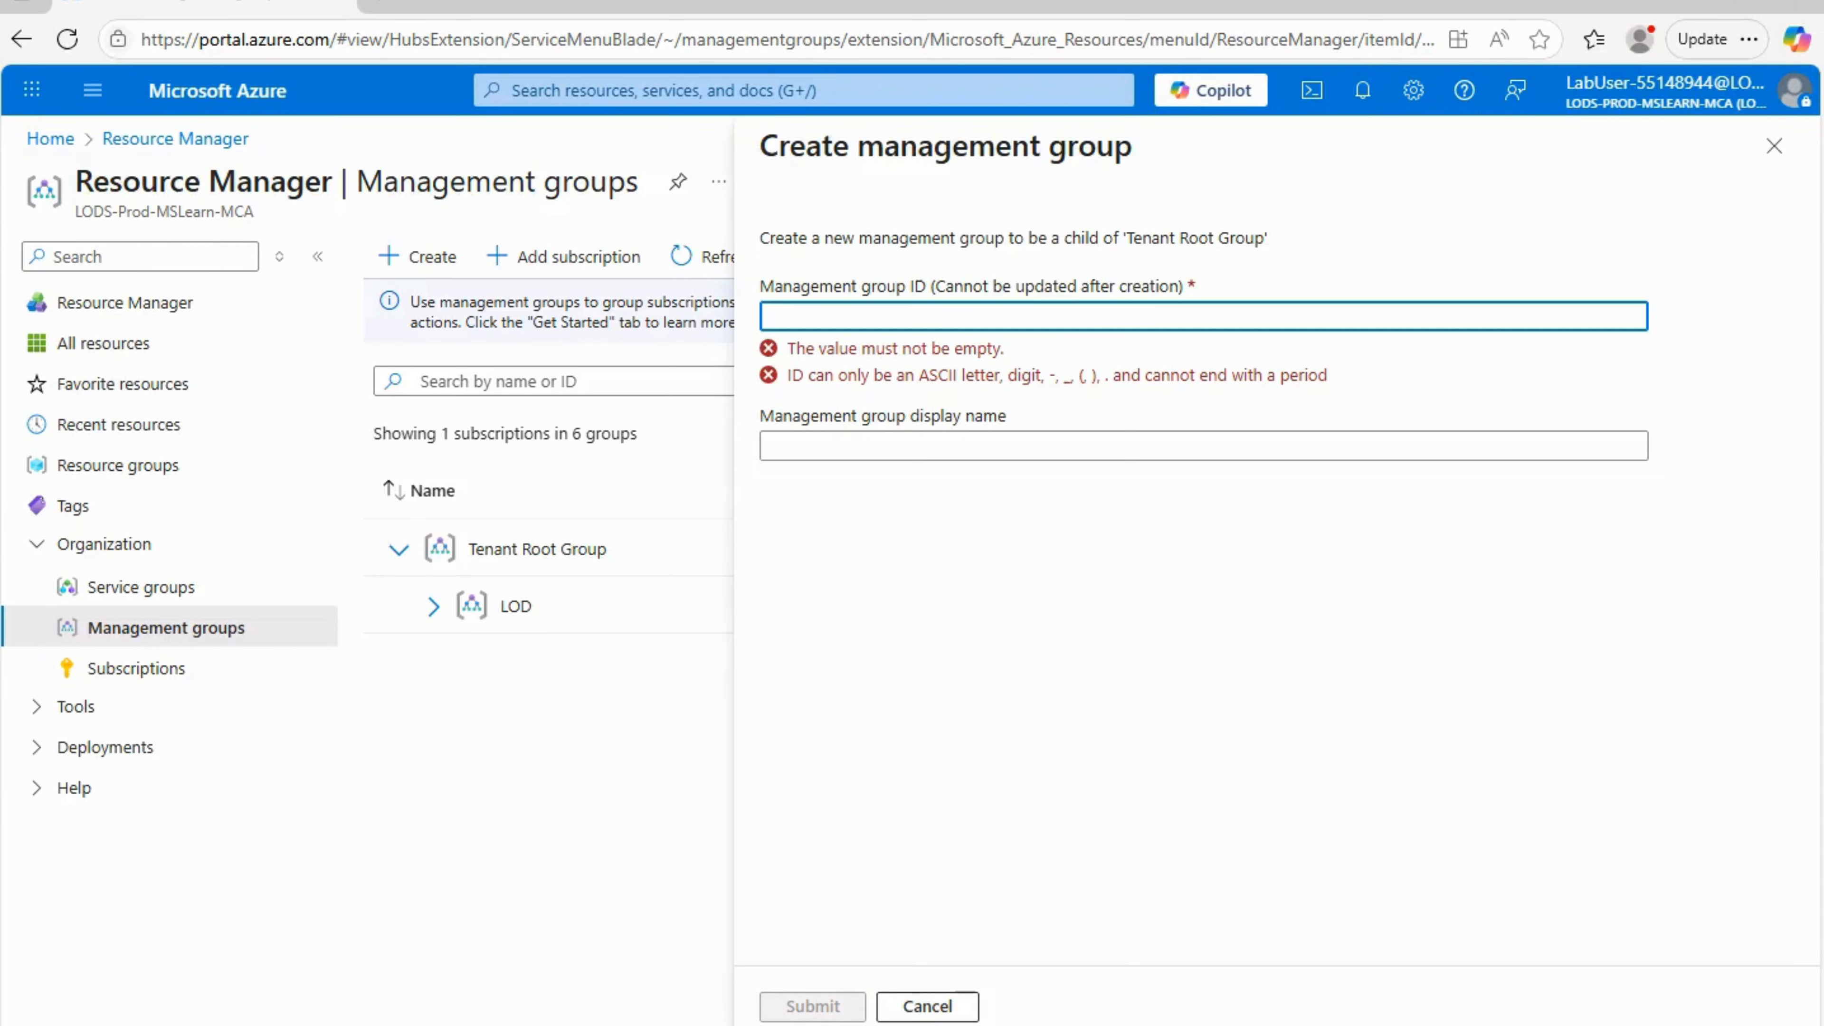
{"action": "type", "text": "az104-mg155148944"}
{"action": "left_click", "coordinate": [1101, 449]}
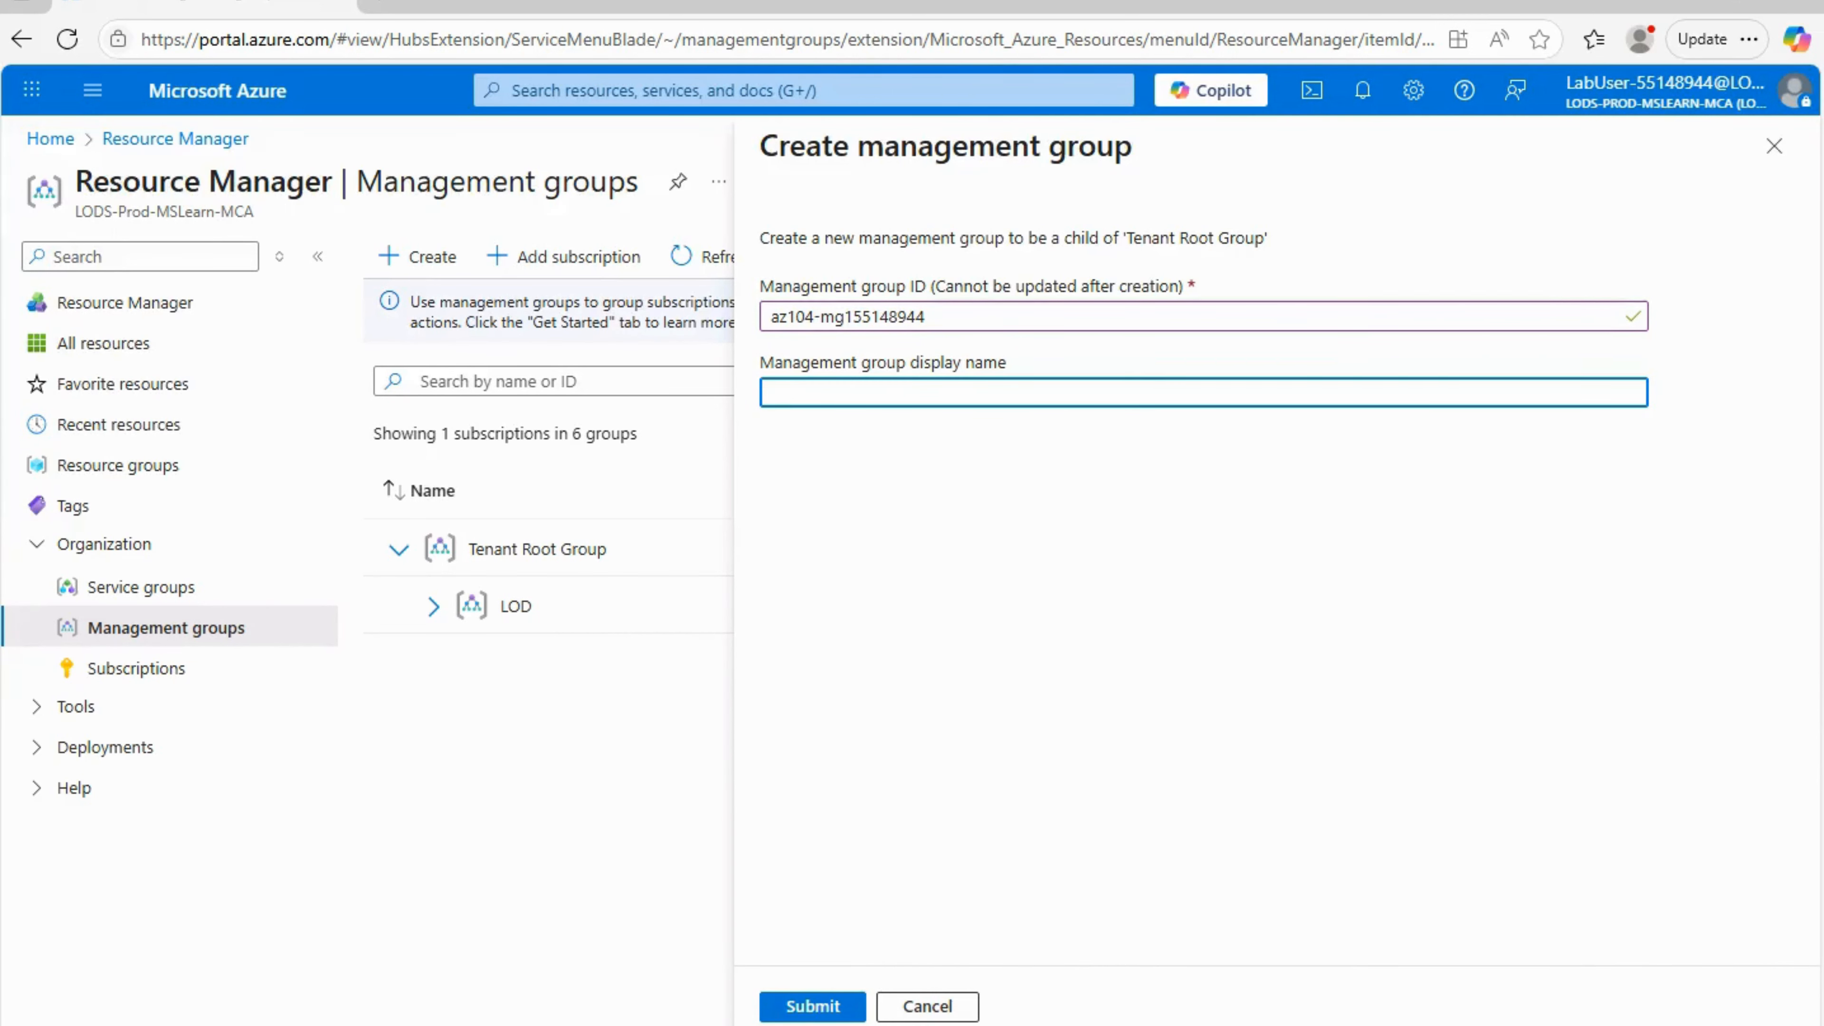
{"action": "type", "text": "az104-mg155148944"}
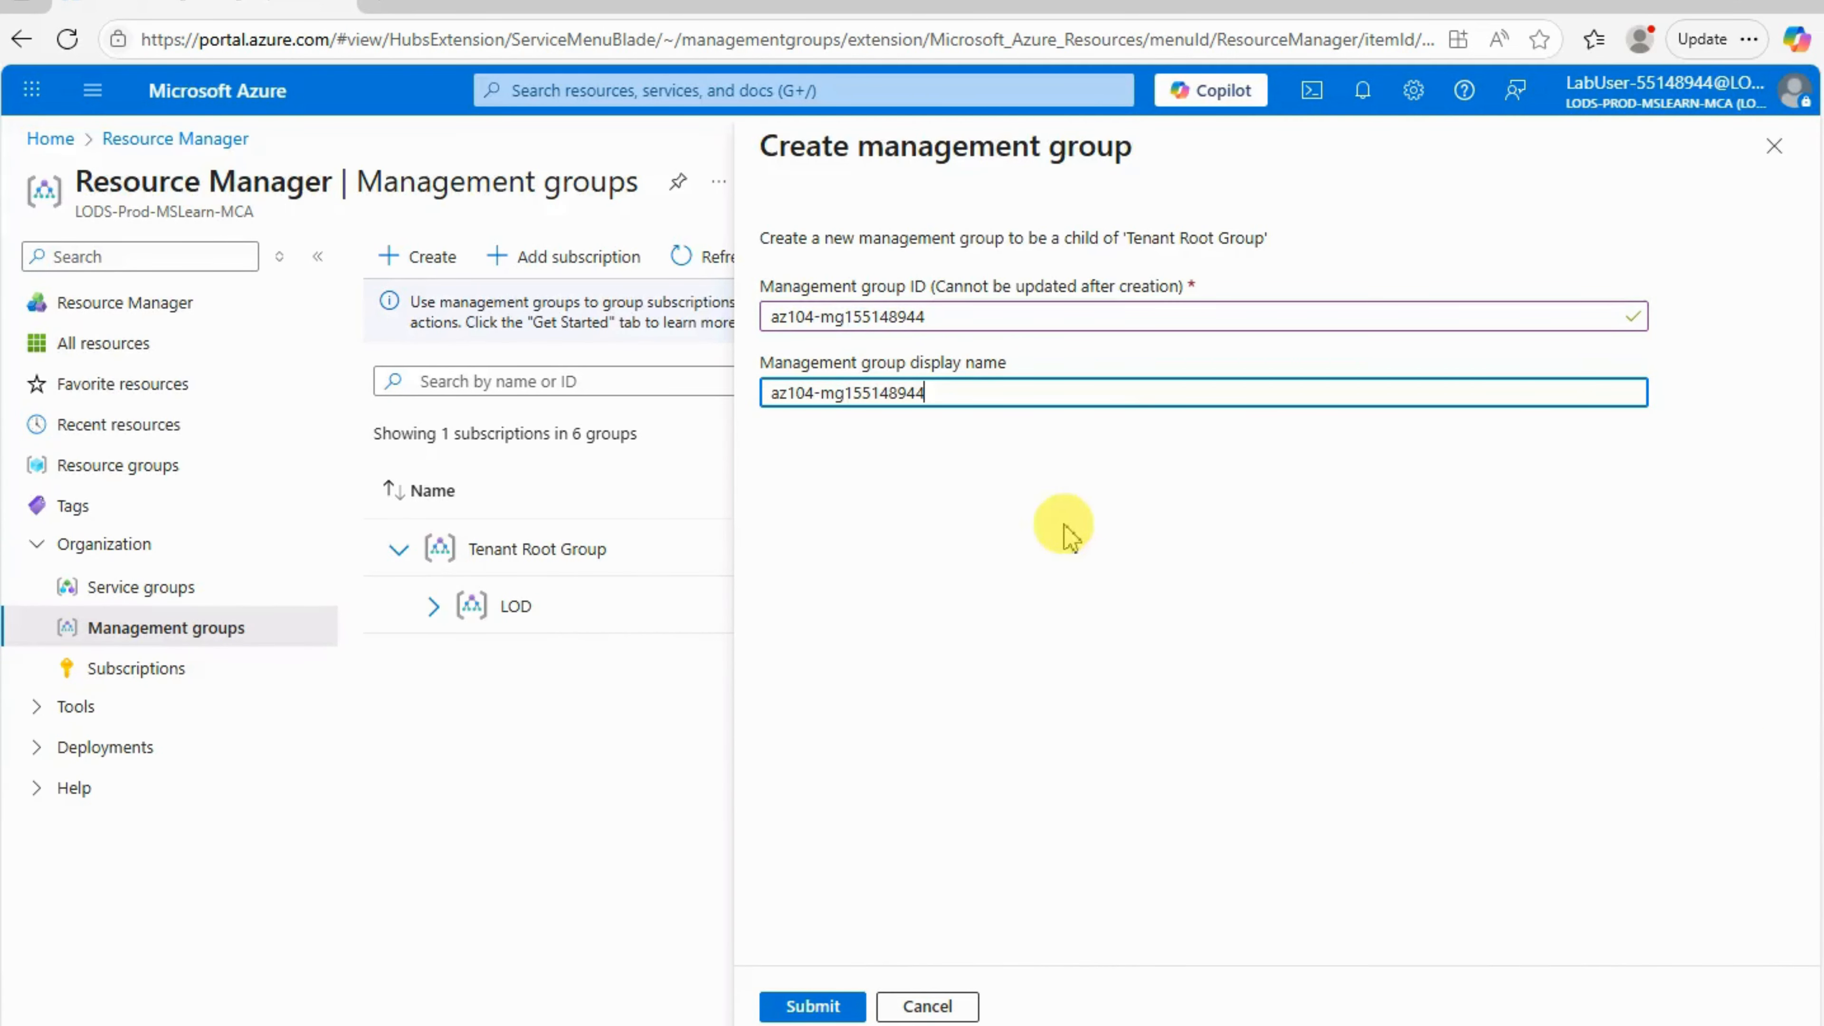
{"action": "left_click", "coordinate": [815, 1006]}
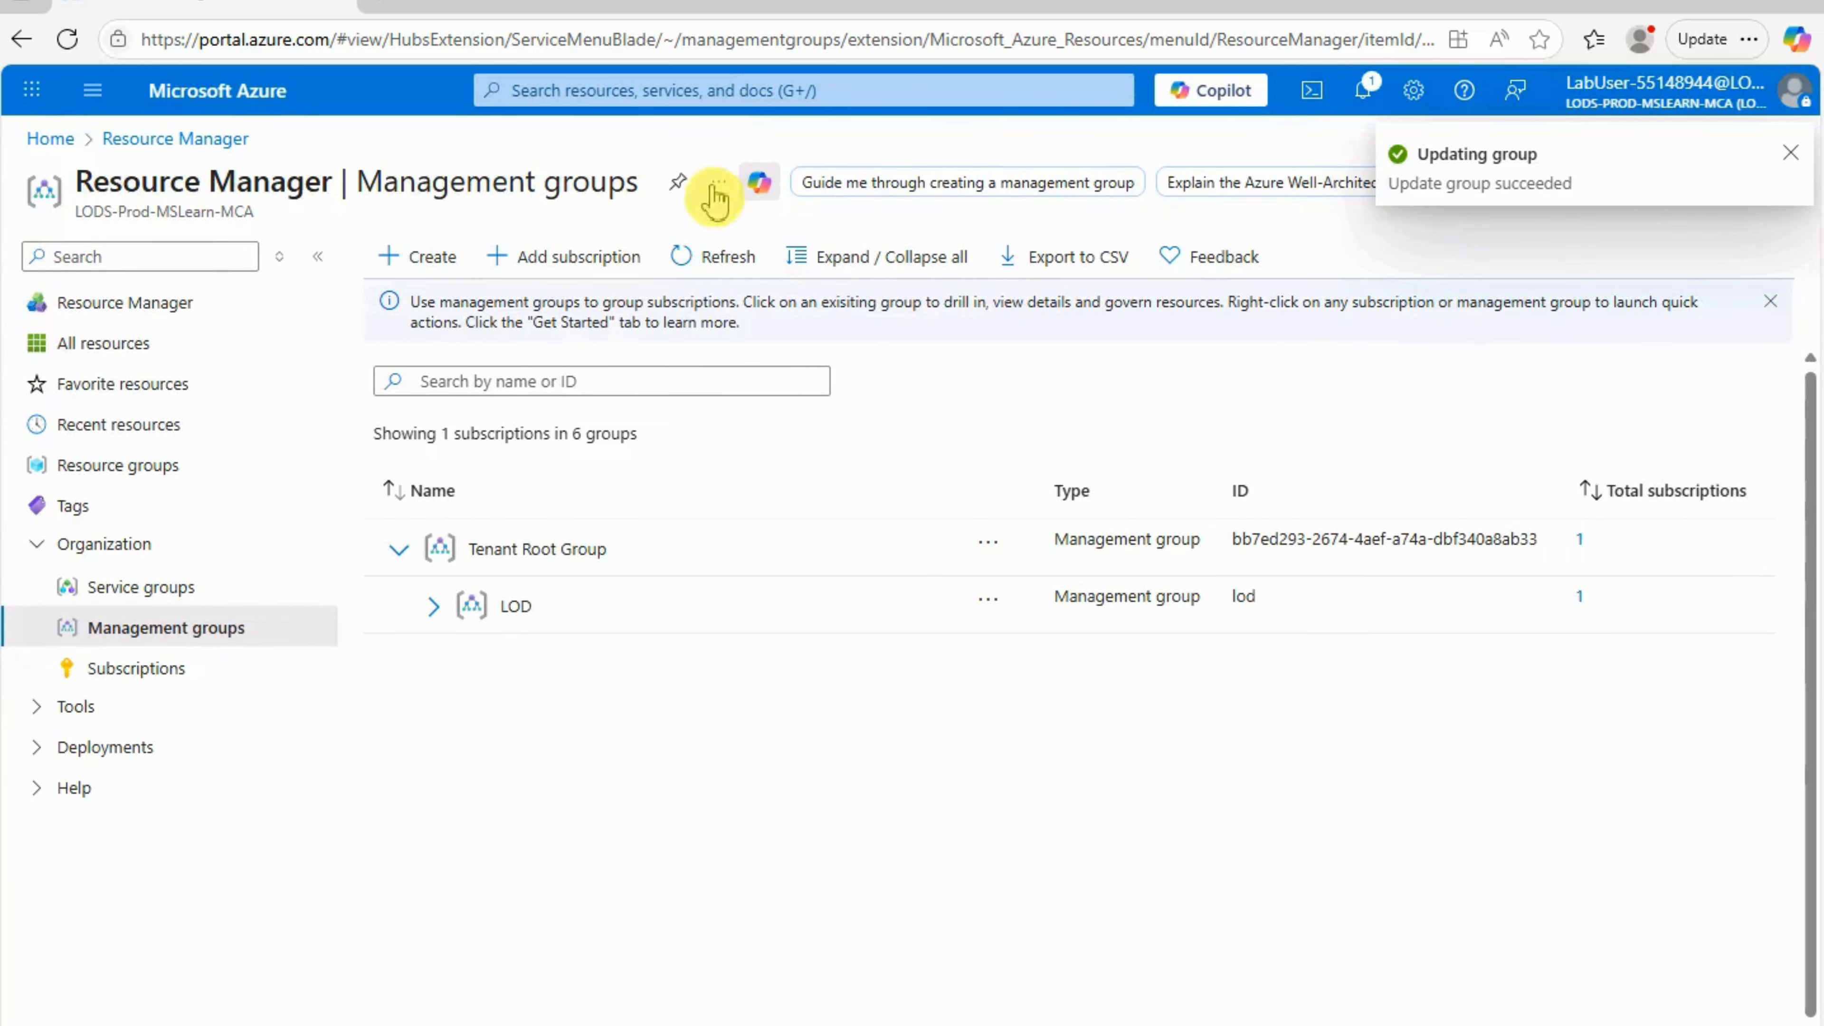
Step: Refresh the management groups list repeatedly until the new group is listed under the Tenant Root Group
{"action": "left_click", "coordinate": [711, 267]}
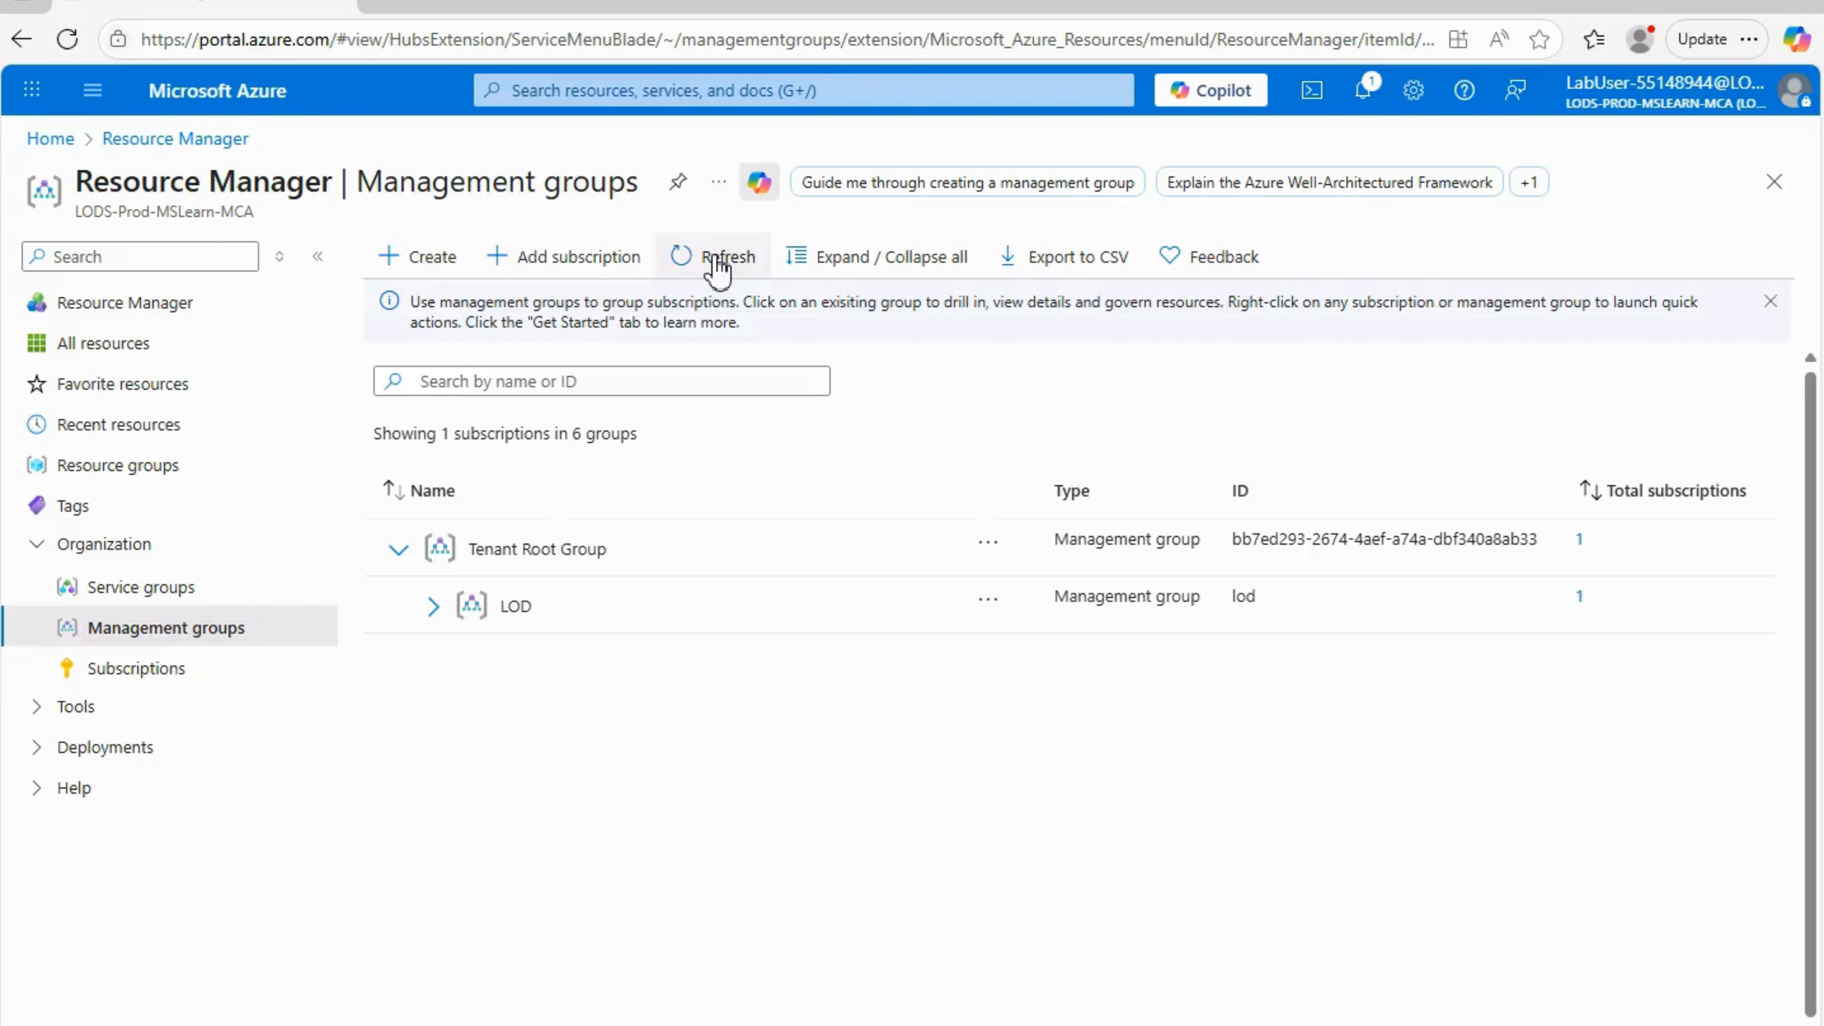
{"action": "left_click", "coordinate": [717, 267]}
{"action": "left_click", "coordinate": [717, 268]}
{"action": "left_click", "coordinate": [717, 267]}
{"action": "left_click", "coordinate": [717, 268]}
{"action": "left_click", "coordinate": [717, 267]}
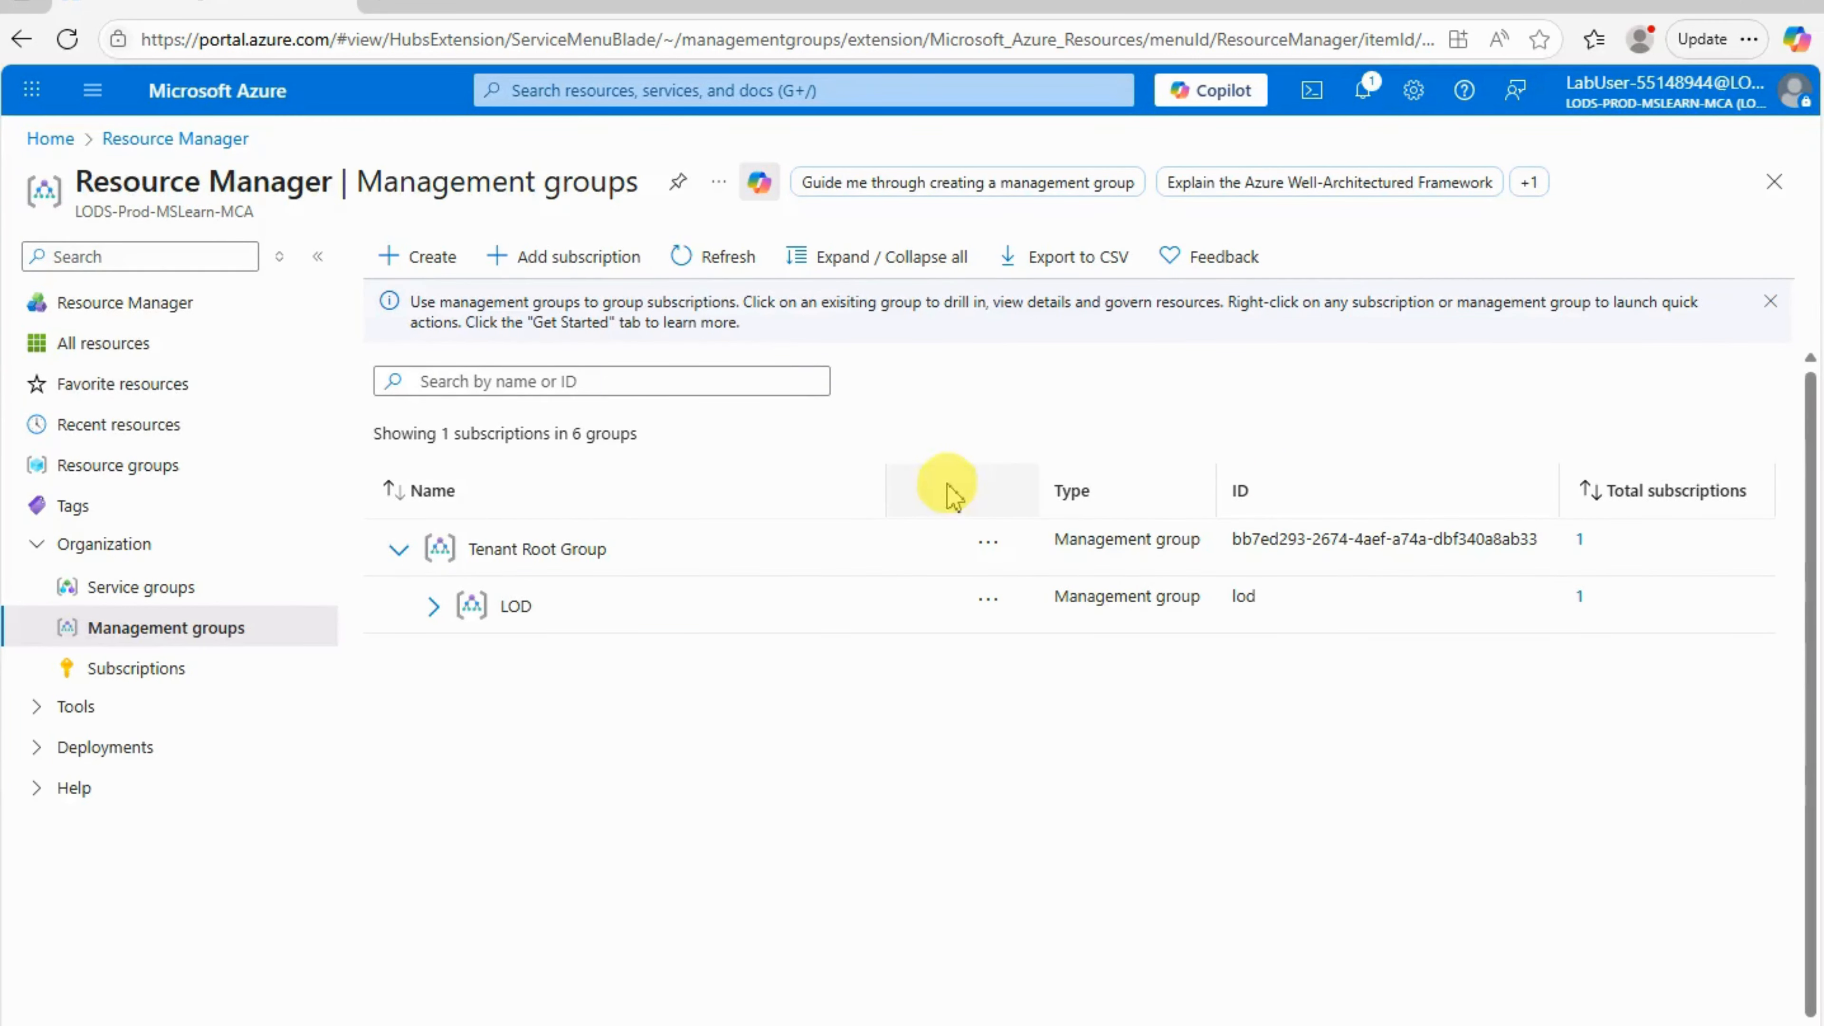
{"action": "left_click", "coordinate": [717, 258]}
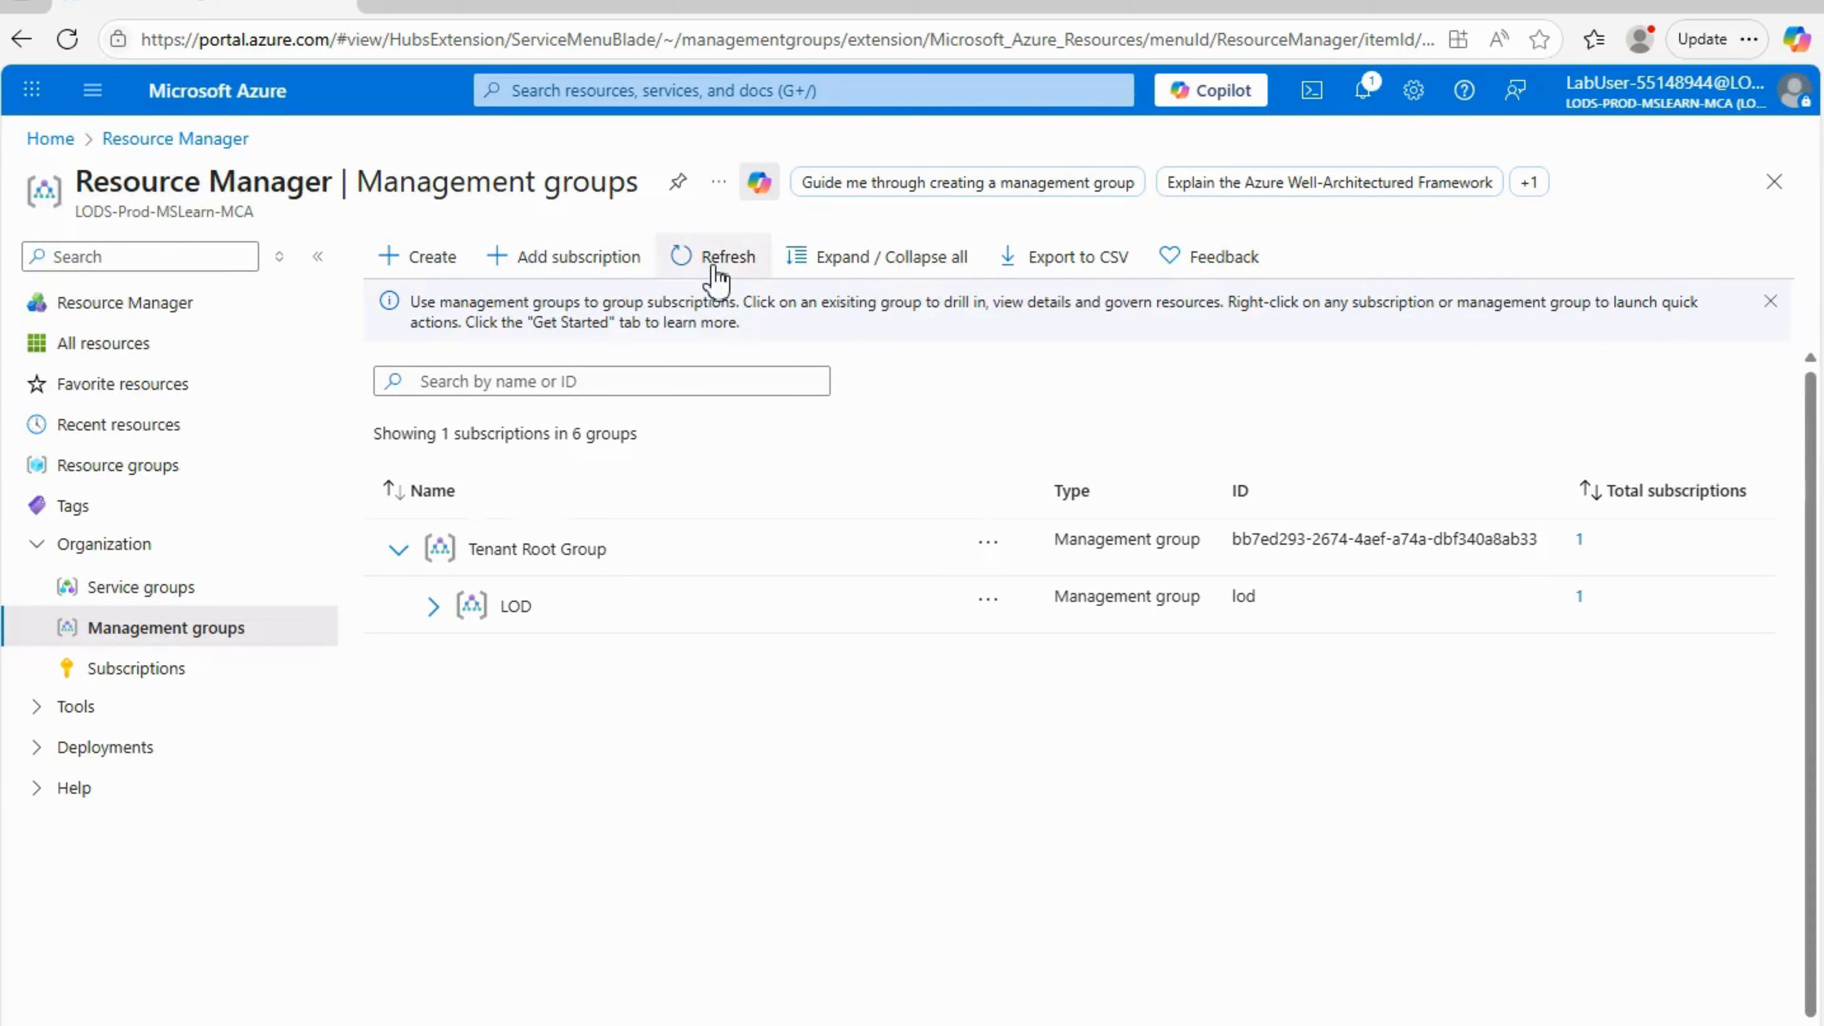
{"action": "left_click", "coordinate": [714, 262]}
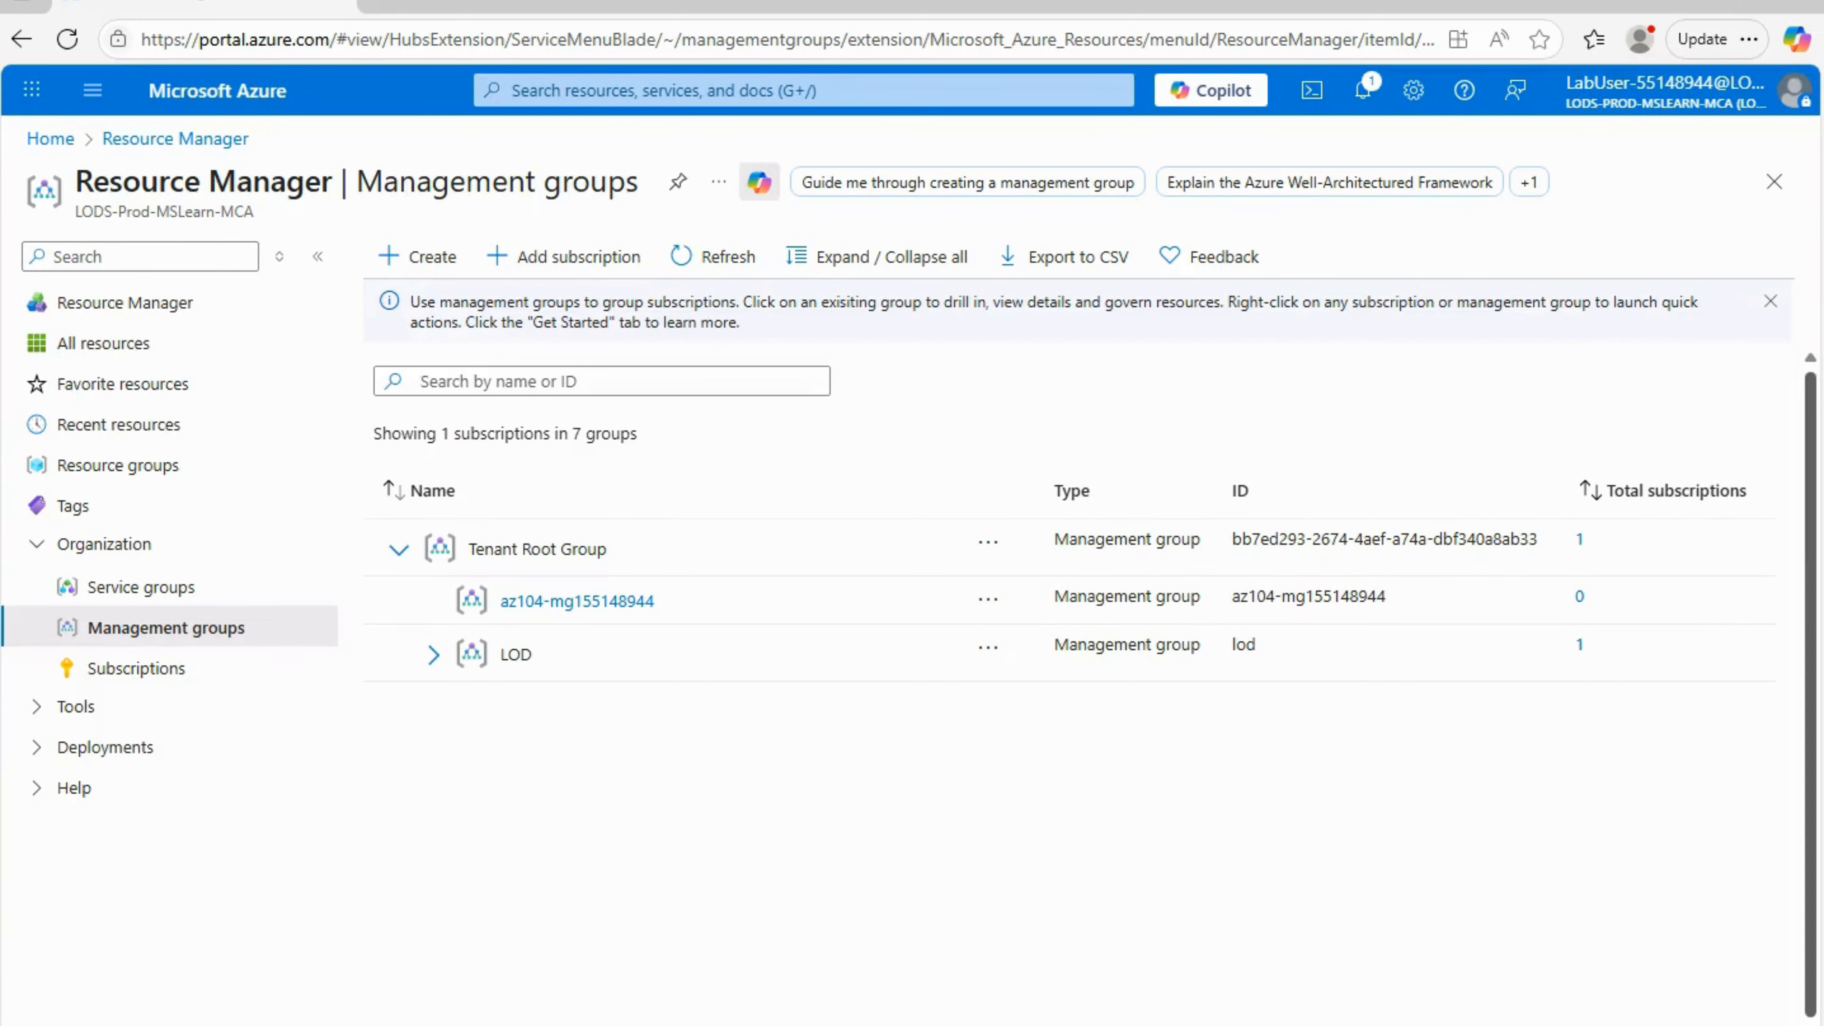
Step: Open the access control settings of az104-mg155148944 and browse its available roles
{"action": "left_click", "coordinate": [582, 604]}
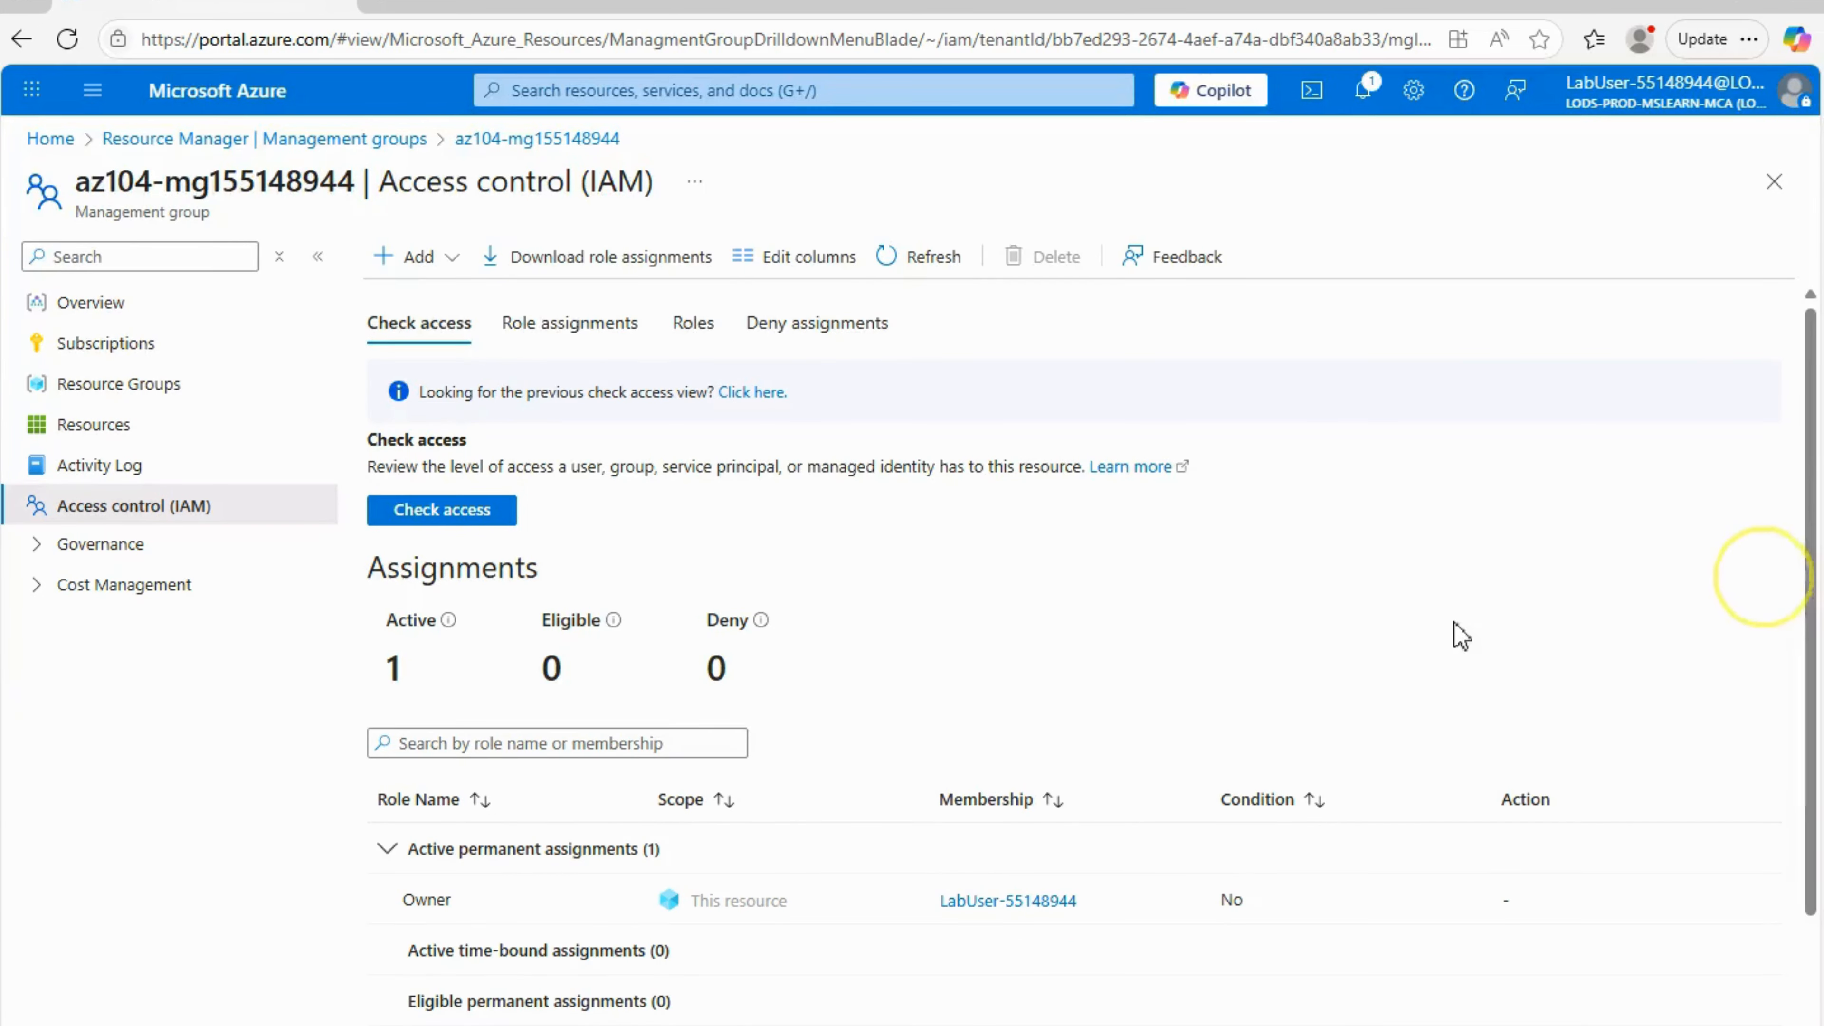
{"action": "left_click", "coordinate": [693, 332]}
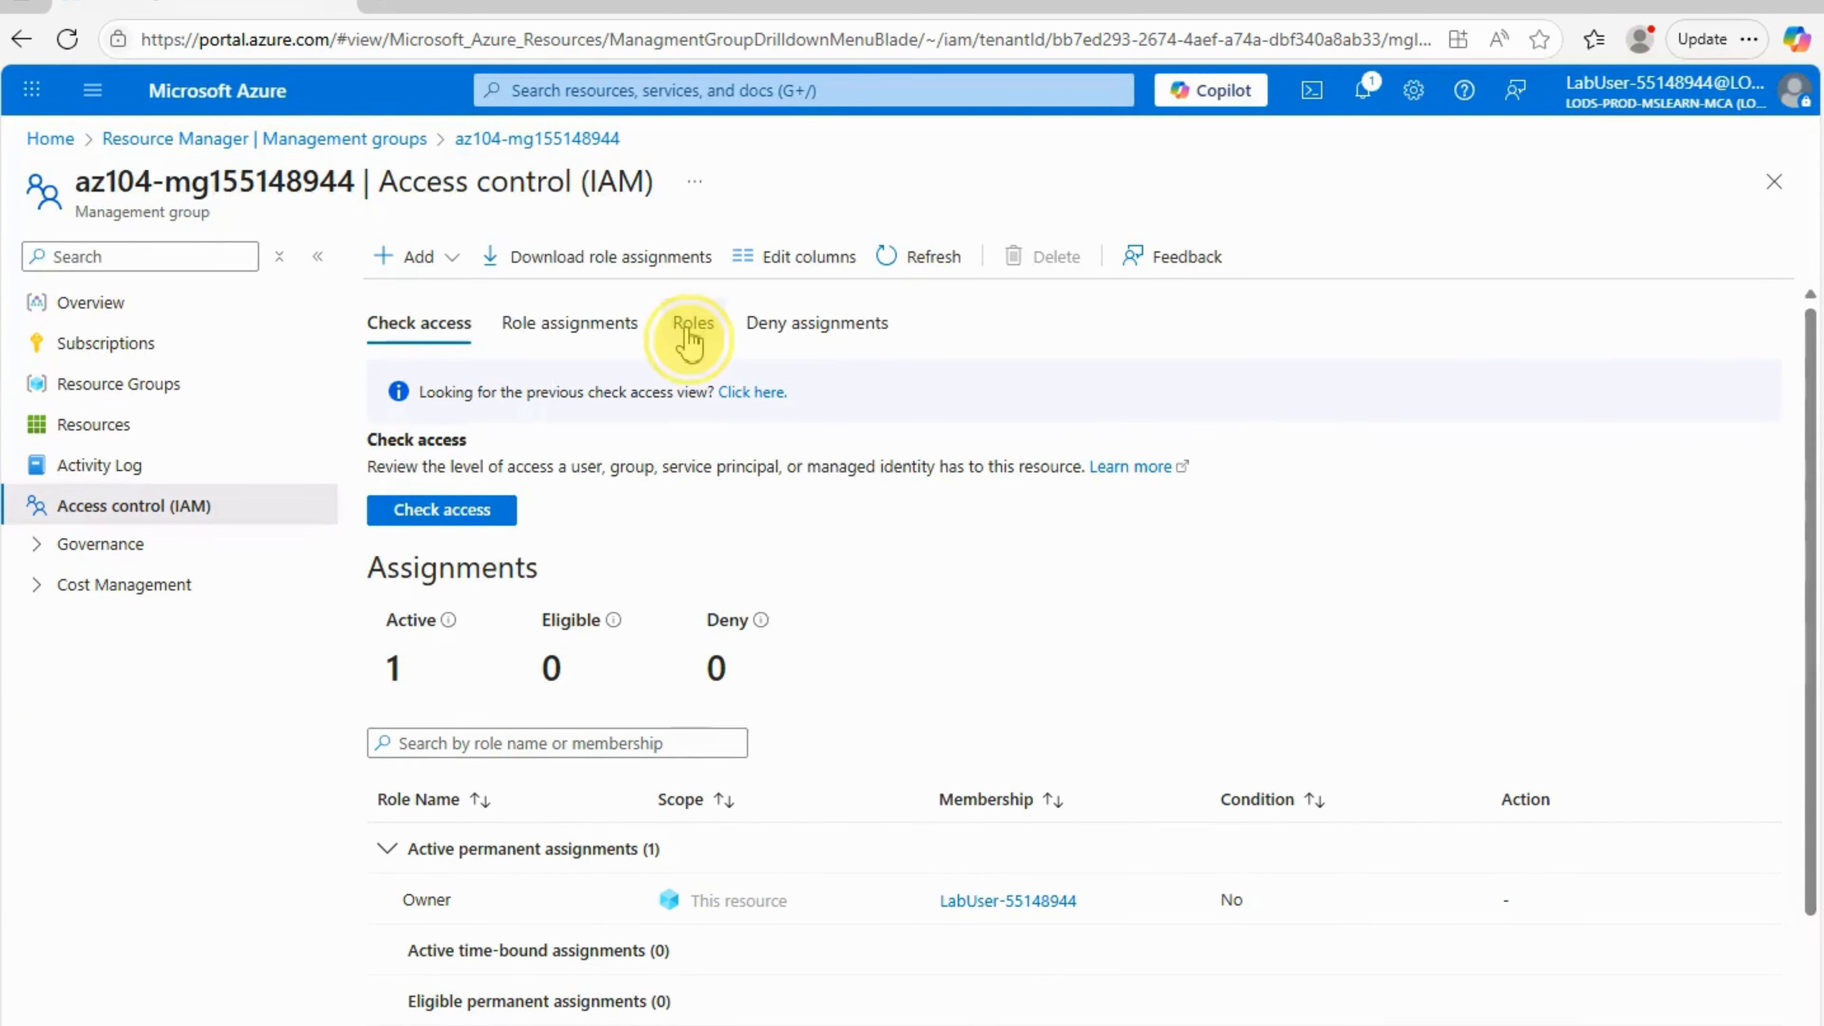
{"action": "scroll", "coordinate": [639, 604], "scroll_direction": "down", "scroll_amount": 15}
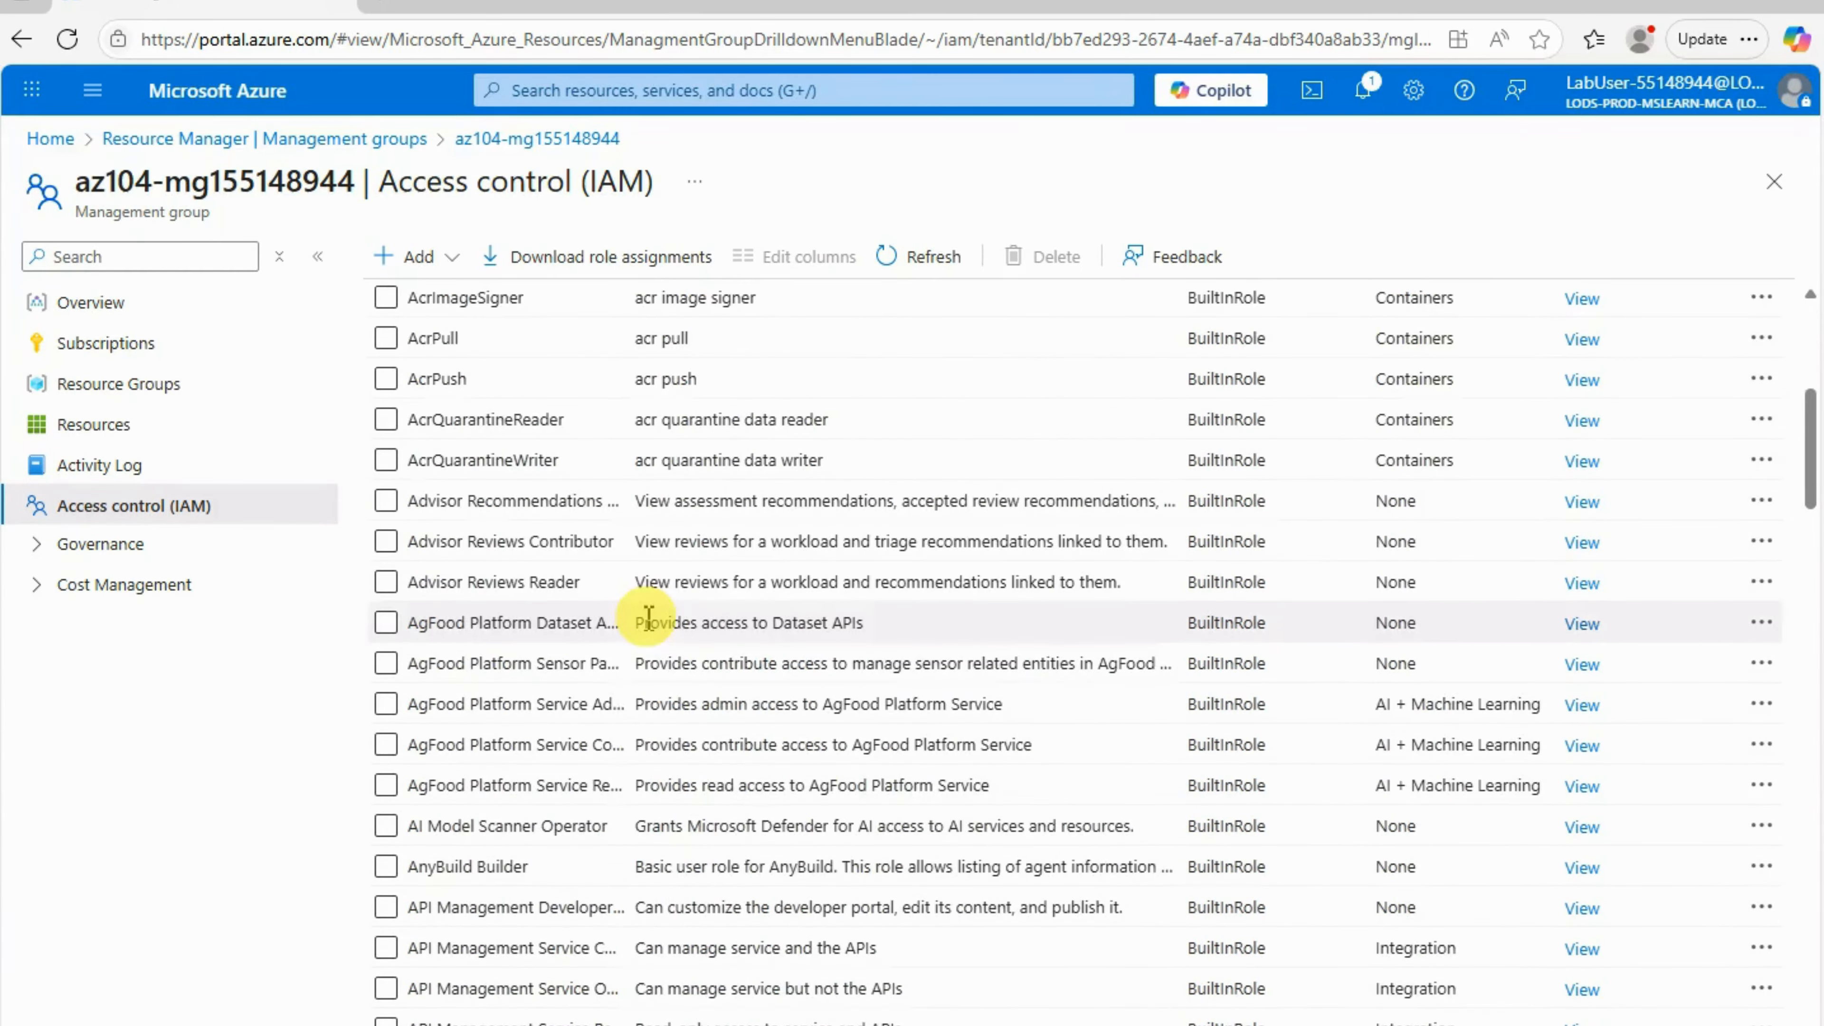
Step: View the Azure AI Project Manager role's permissions and JSON definition, and close its details
{"action": "left_click", "coordinate": [1579, 581]}
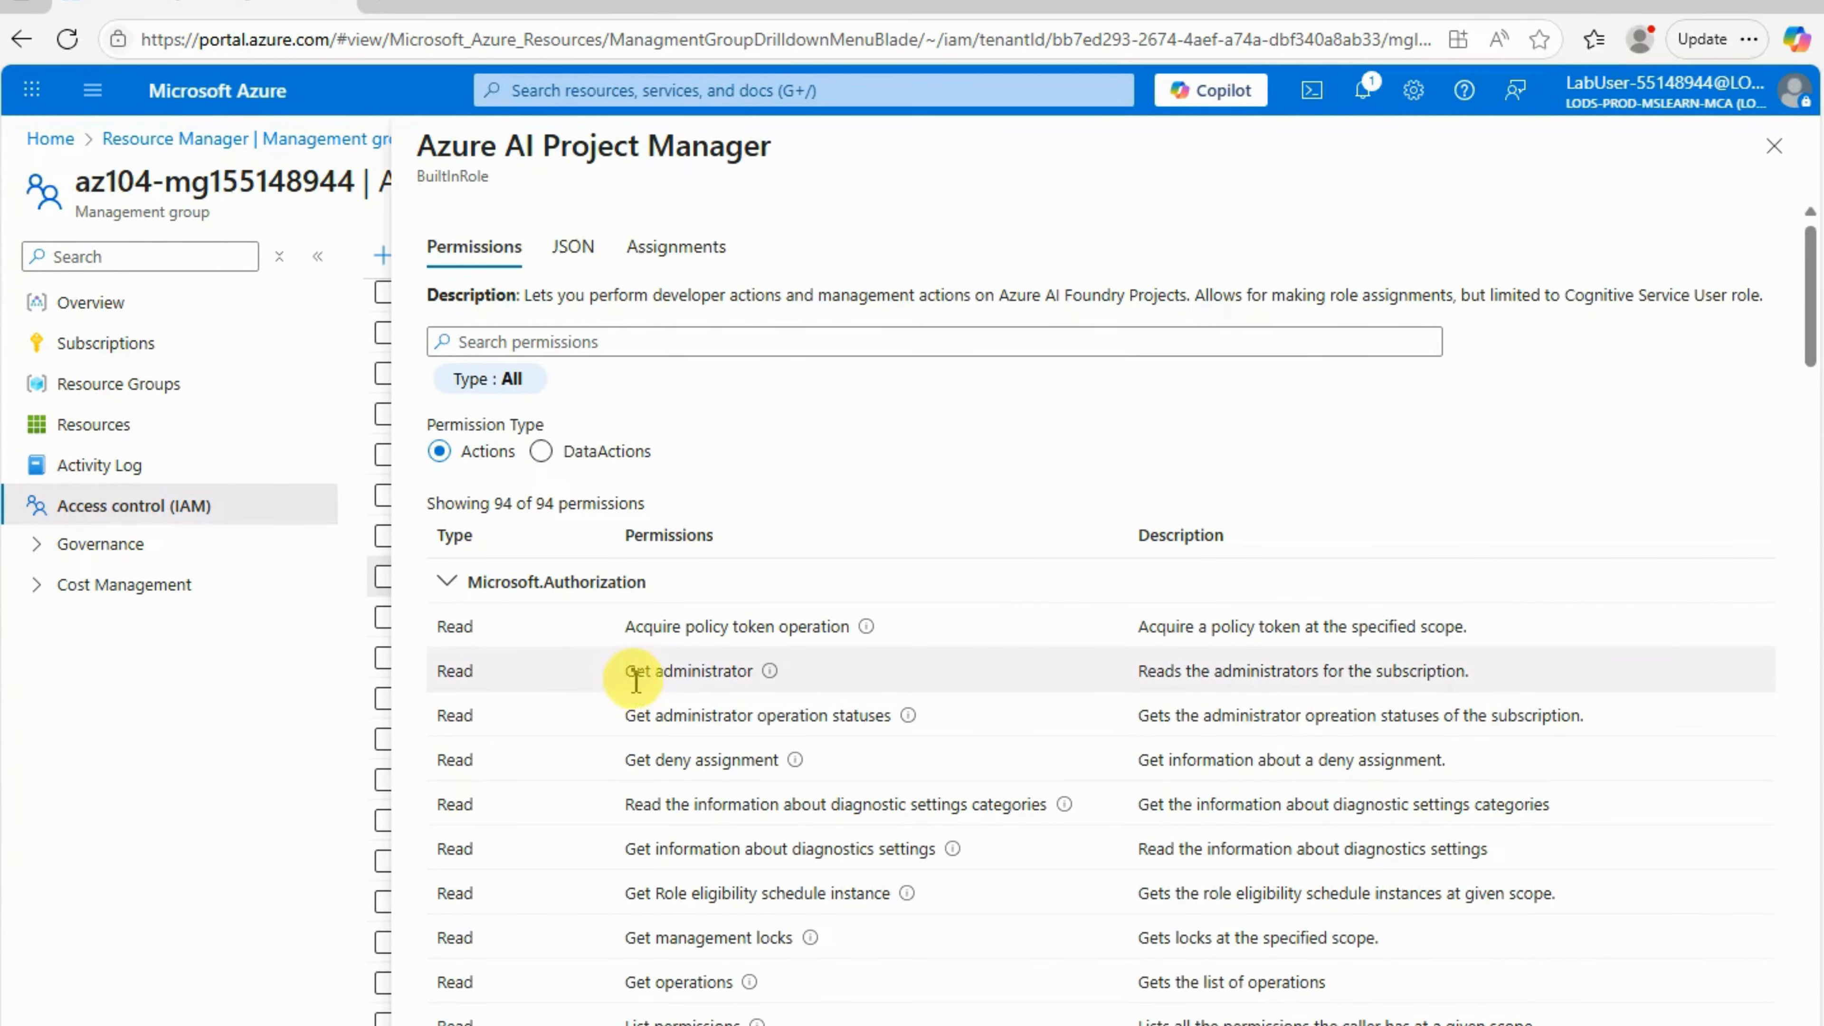
{"action": "scroll", "coordinate": [713, 654], "scroll_direction": "down", "scroll_amount": 10}
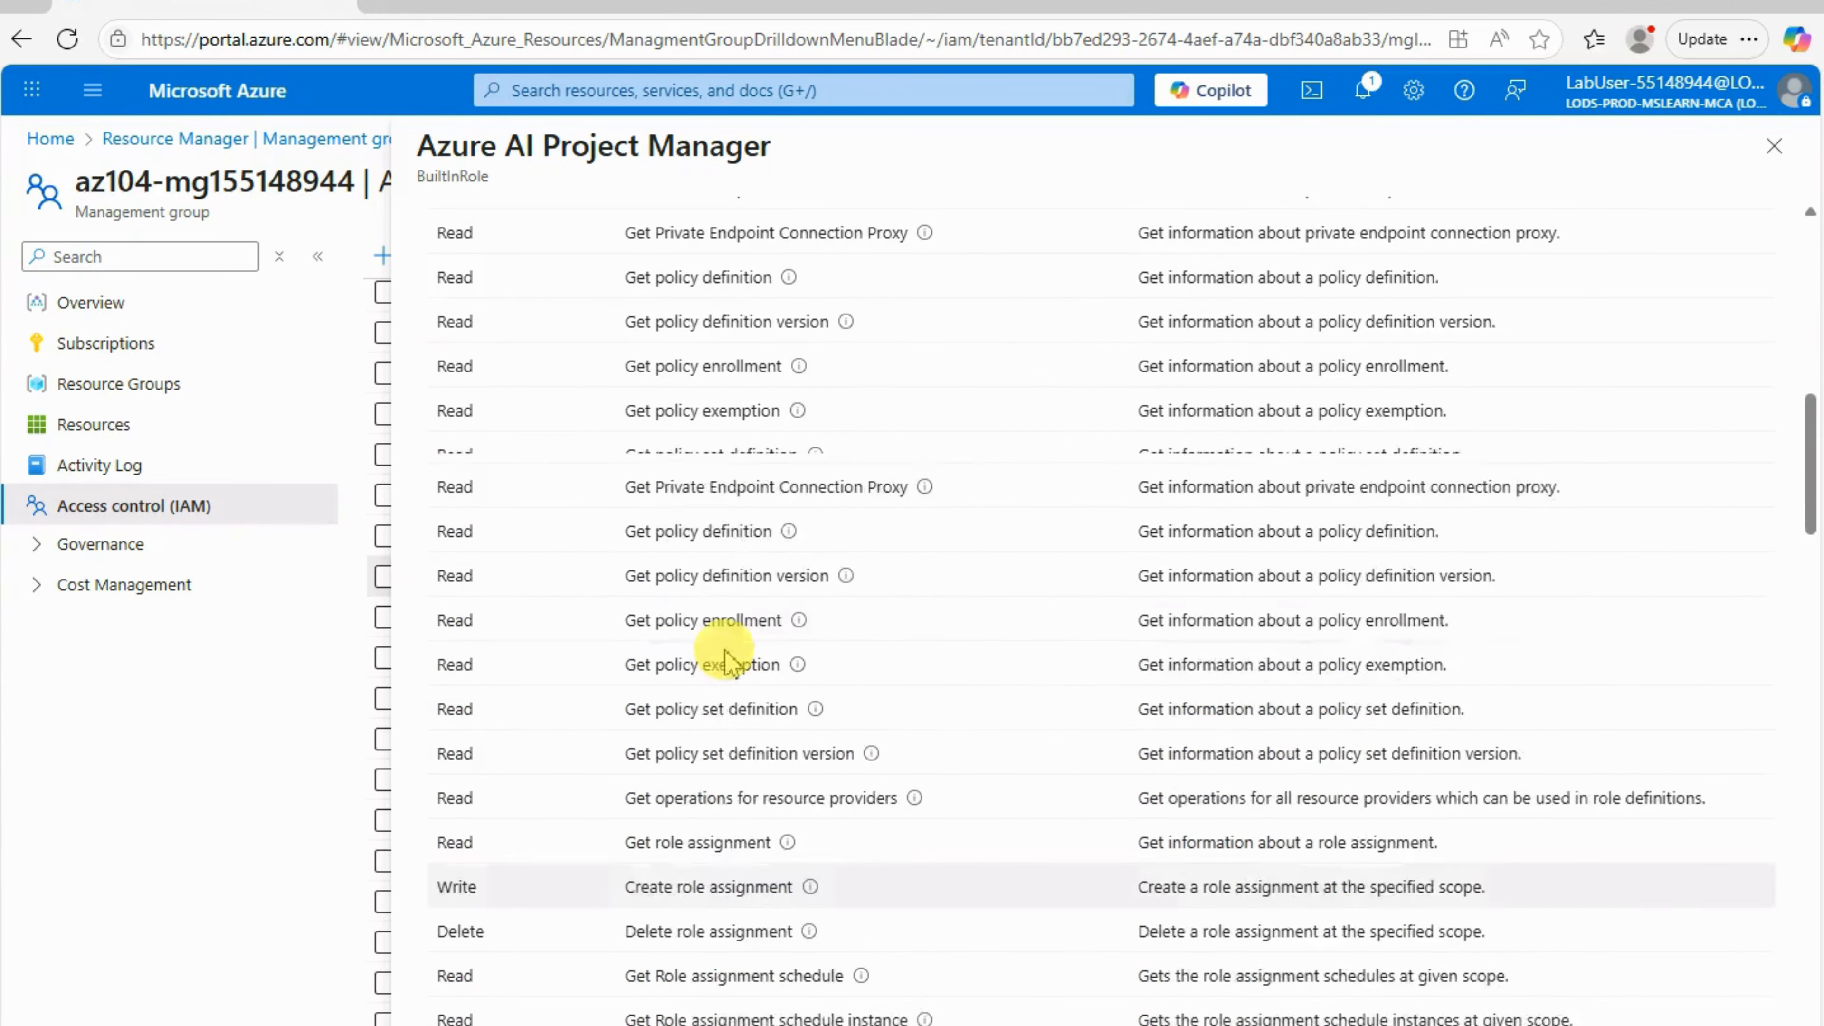
{"action": "scroll", "coordinate": [712, 654], "scroll_direction": "up", "scroll_amount": 10}
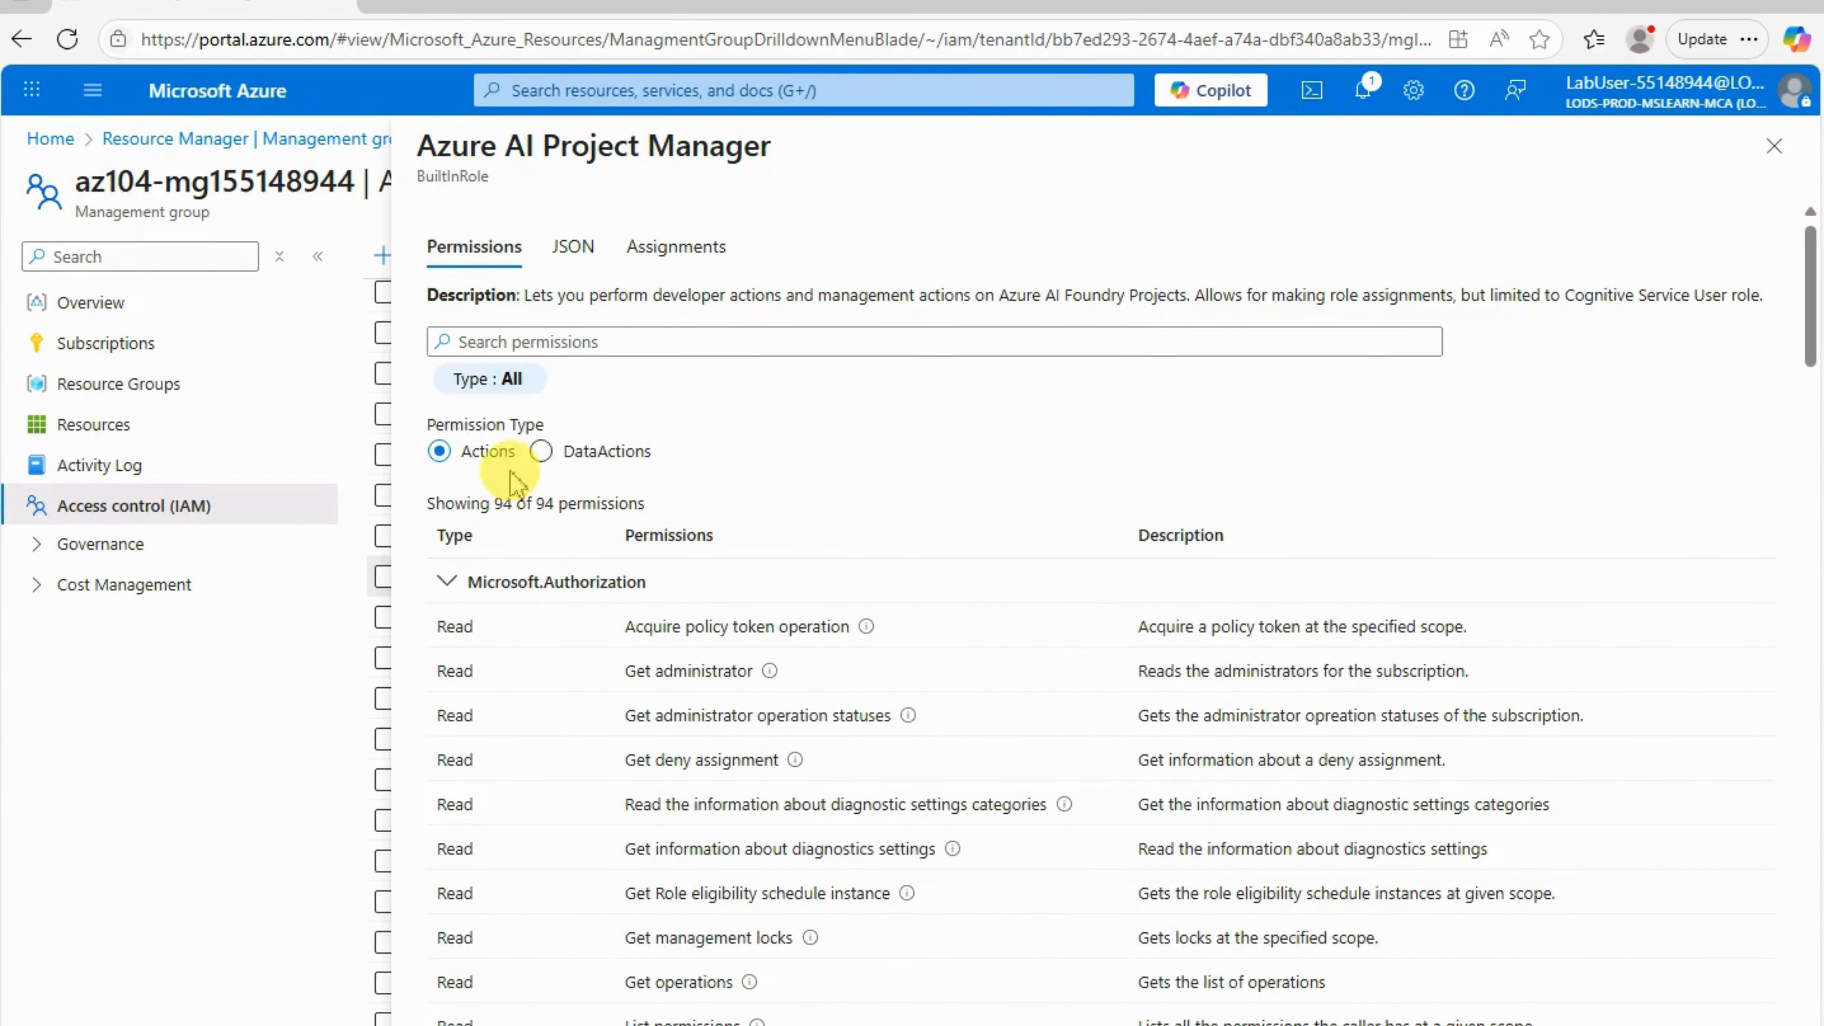
{"action": "left_click", "coordinate": [571, 255]}
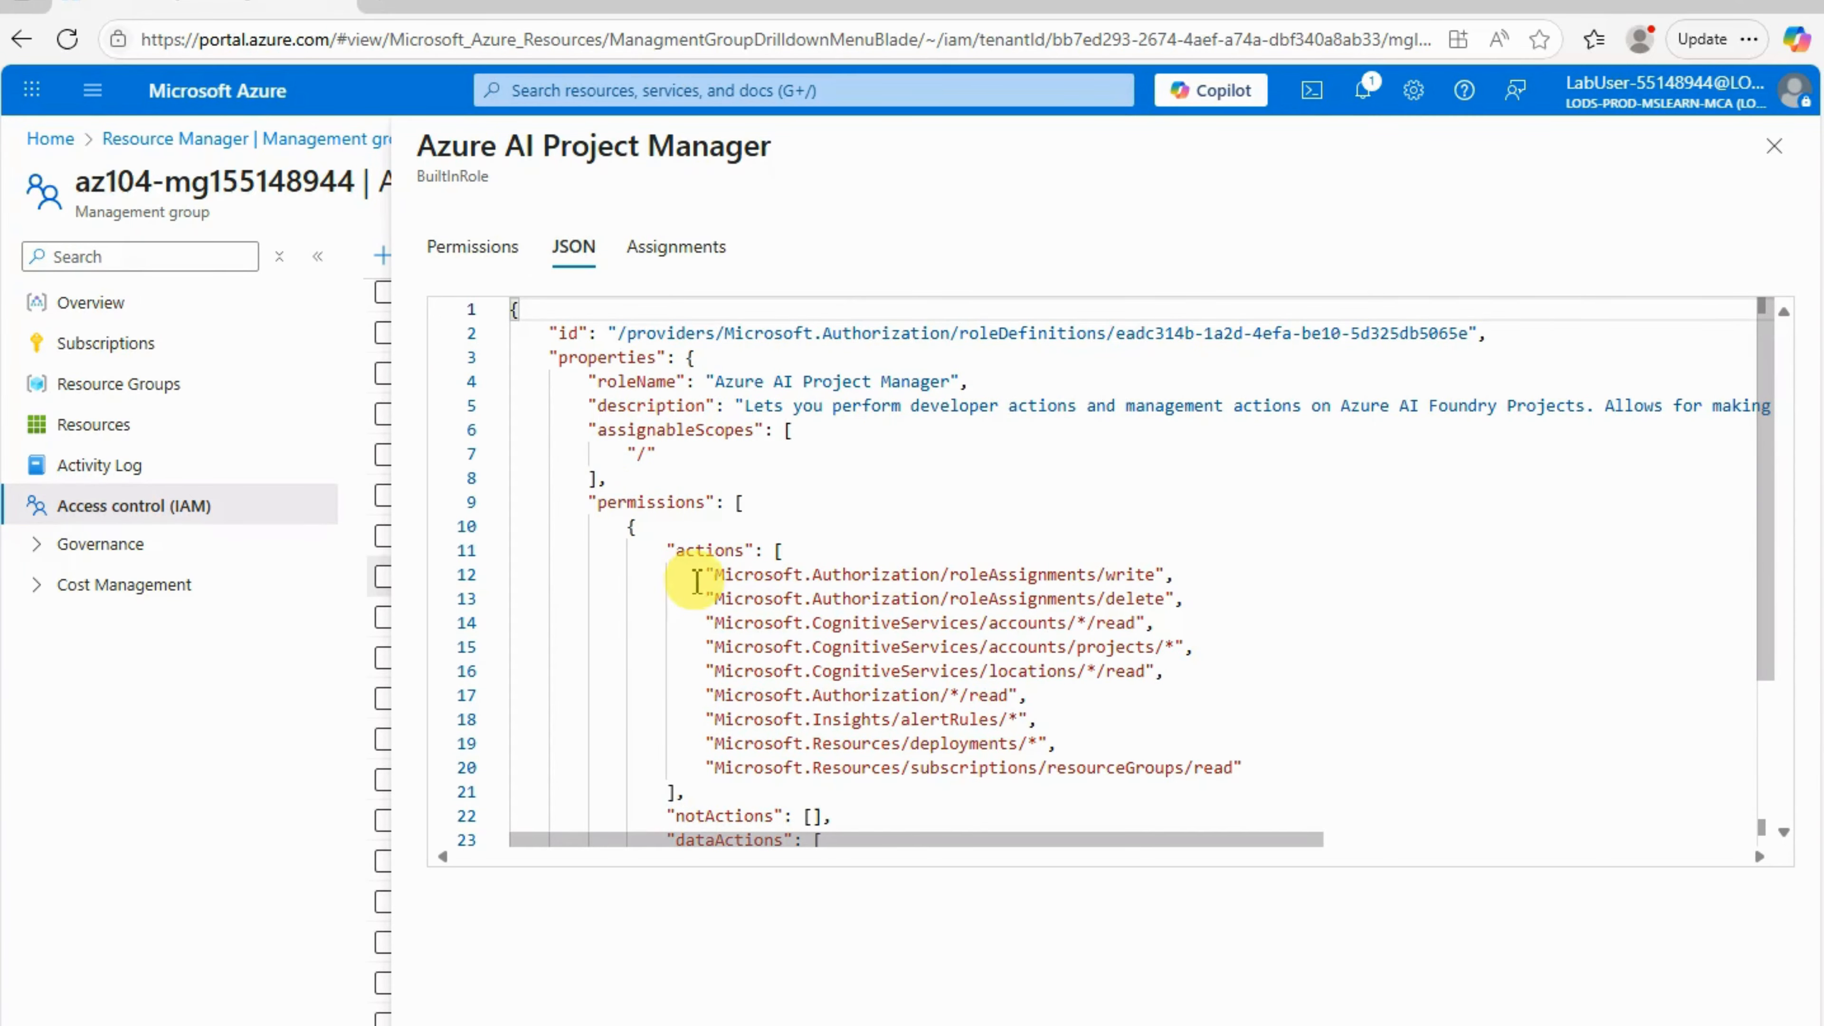
{"action": "scroll", "coordinate": [872, 602], "scroll_direction": "down", "scroll_amount": 5}
{"action": "scroll", "coordinate": [873, 602], "scroll_direction": "up", "scroll_amount": 5}
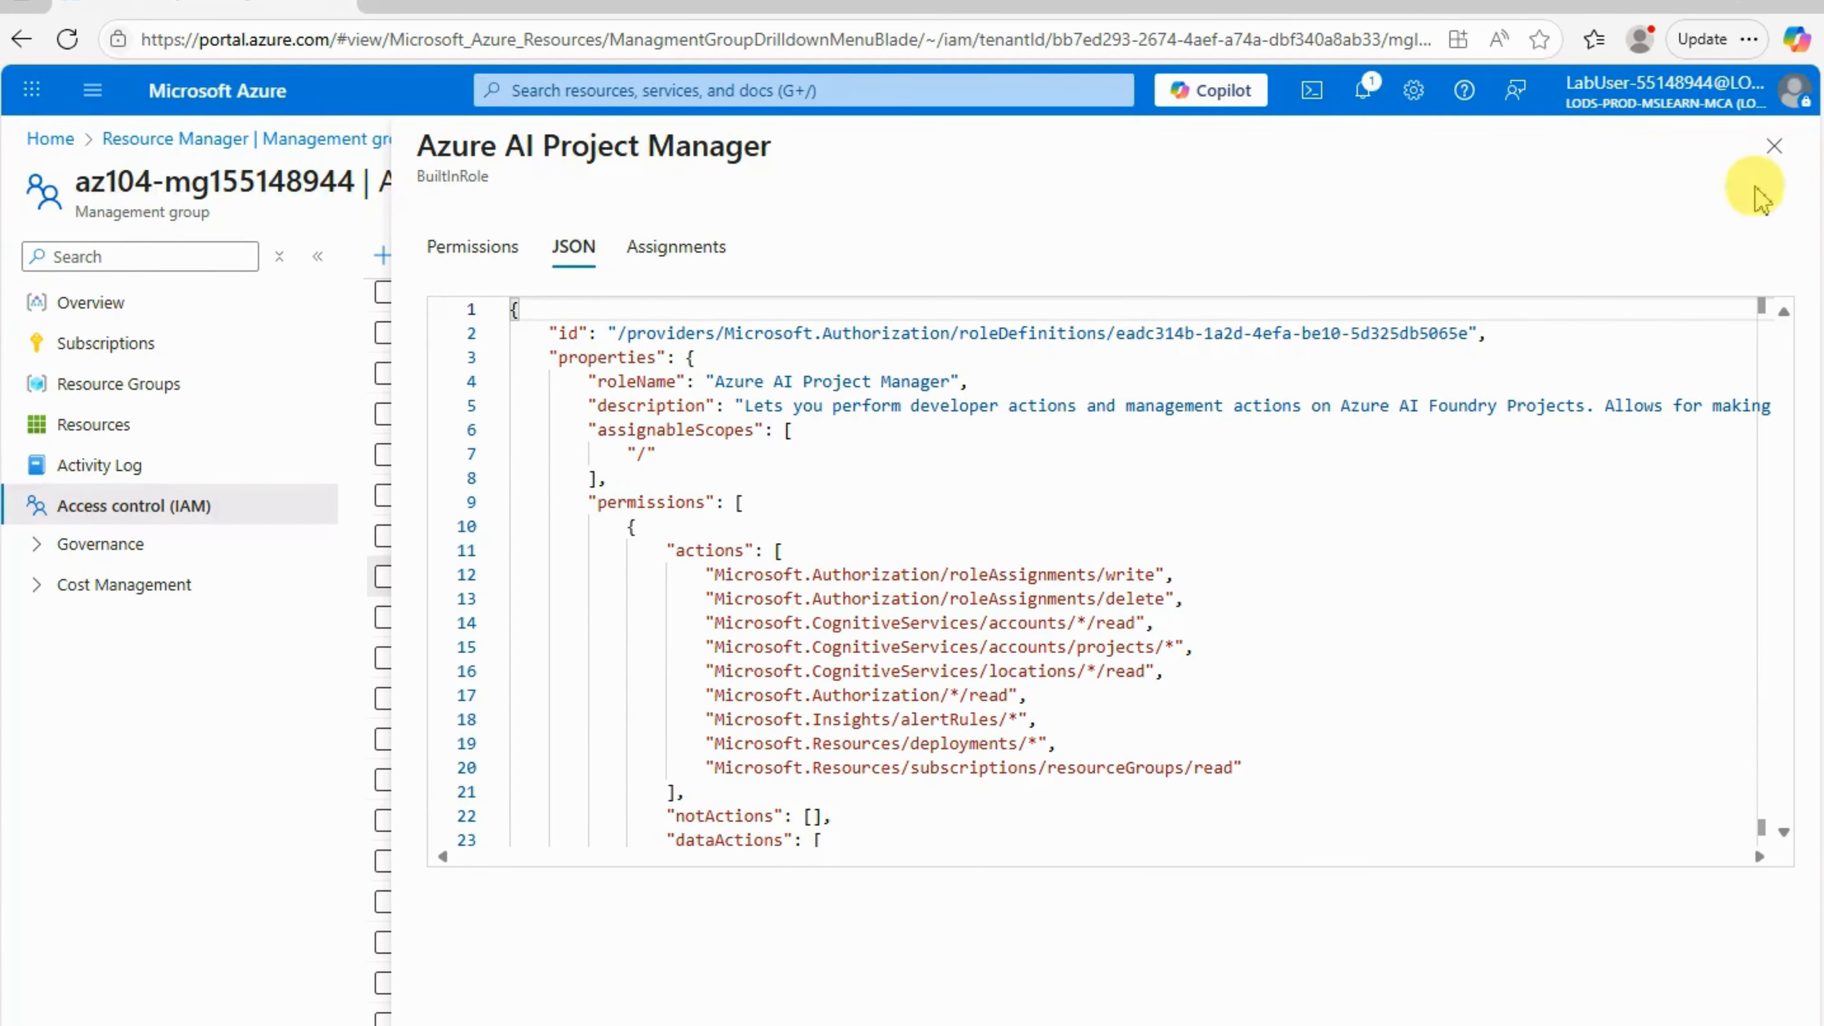
{"action": "left_click", "coordinate": [1774, 146]}
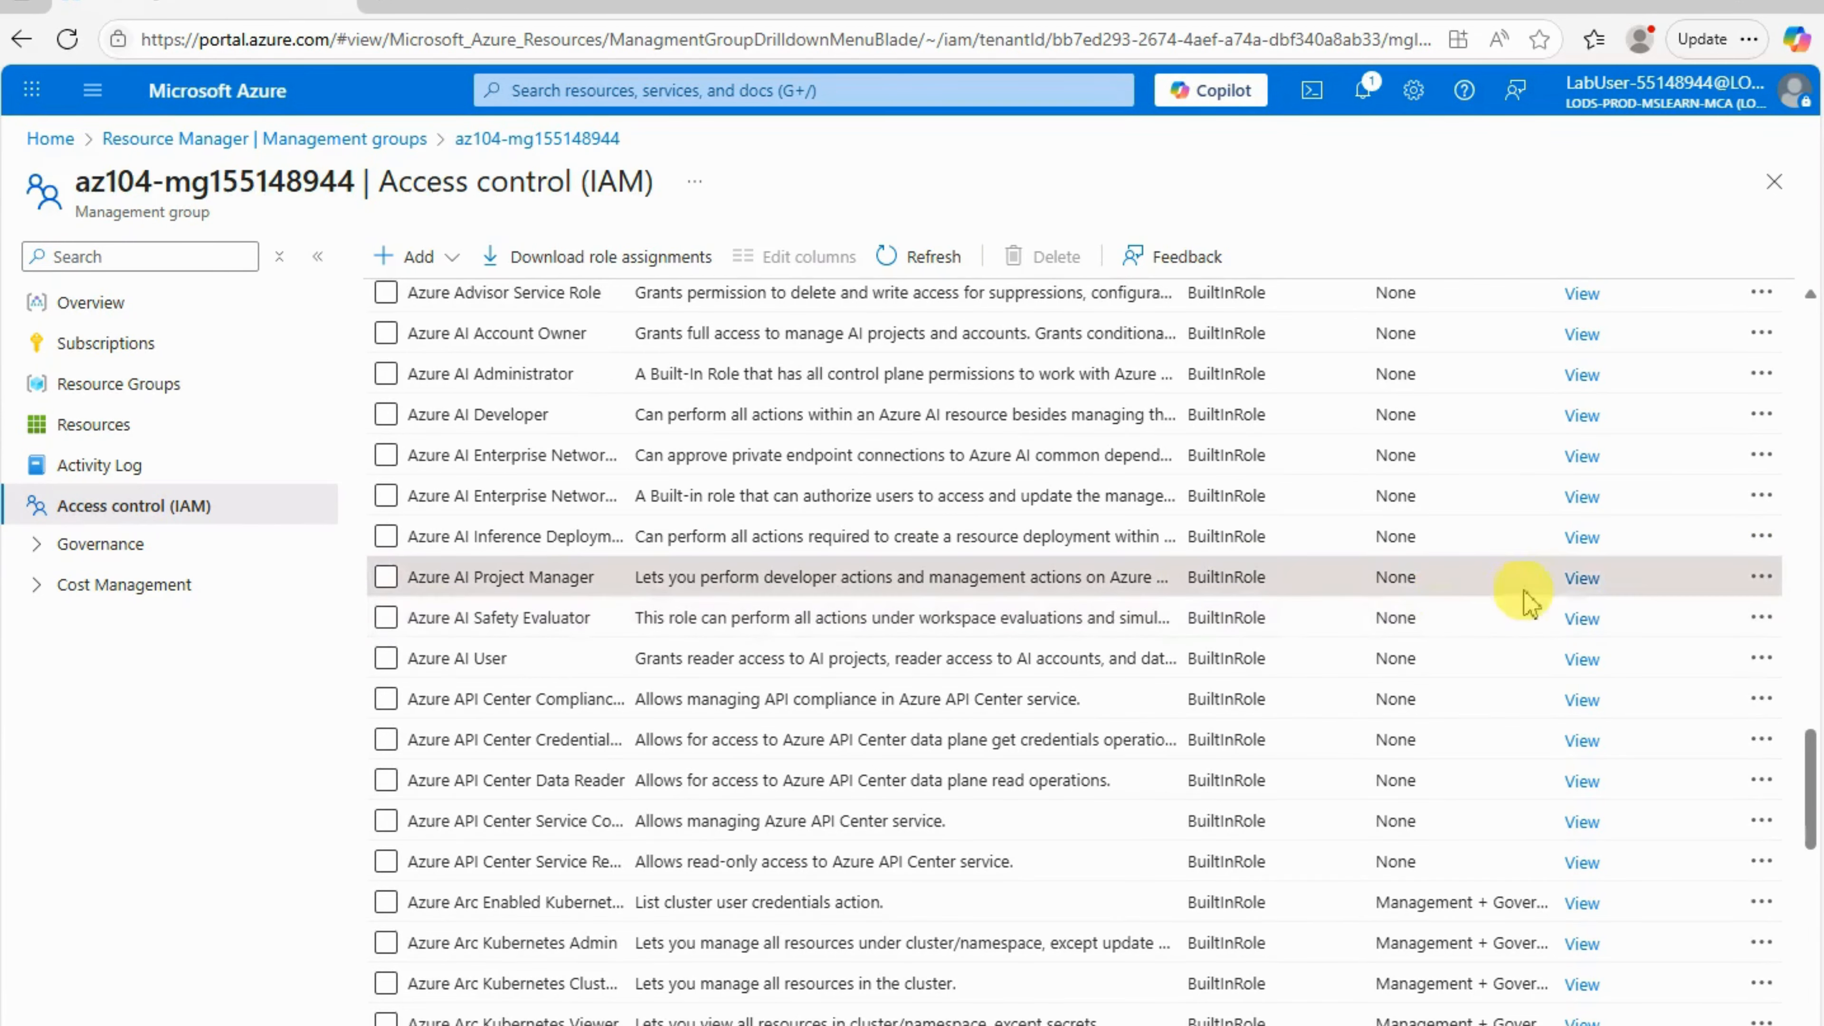
Step: Reopen the Azure AI Project Manager role to review its permissions, assignments and JSON definition, and close it again
{"action": "left_click", "coordinate": [1573, 580]}
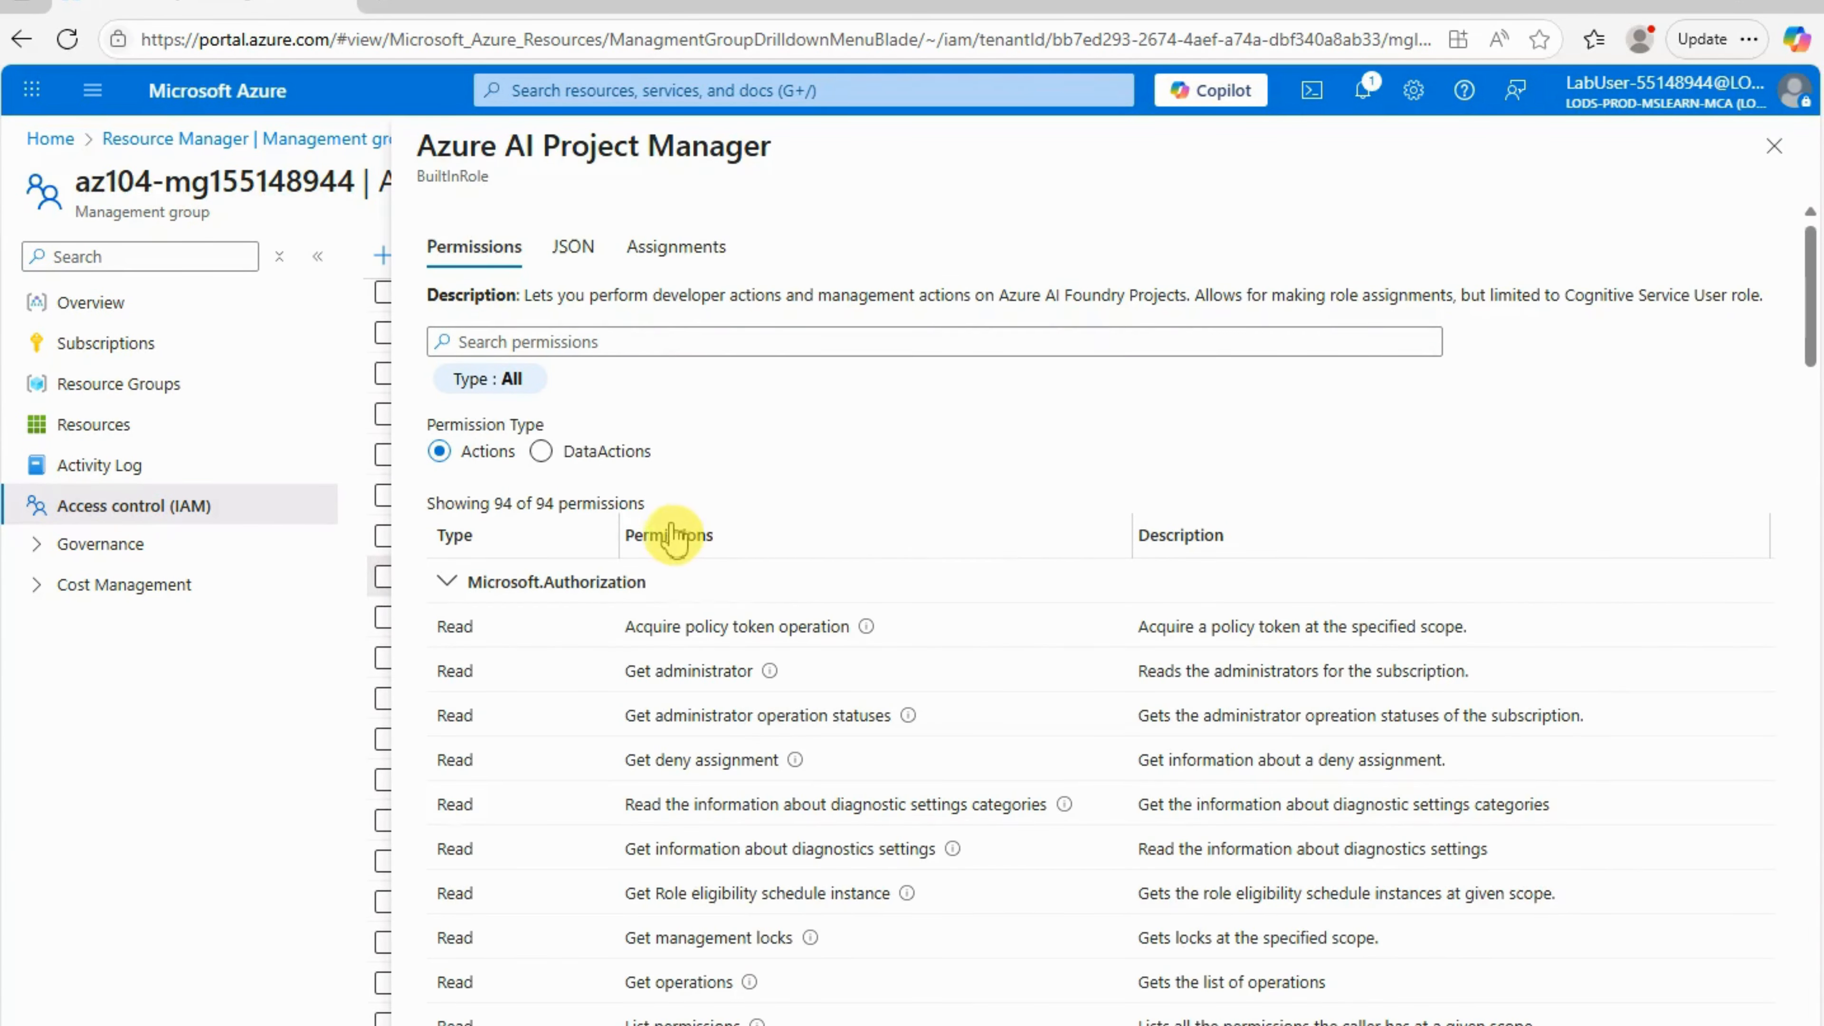
{"action": "scroll", "coordinate": [574, 708], "scroll_direction": "down", "scroll_amount": 10}
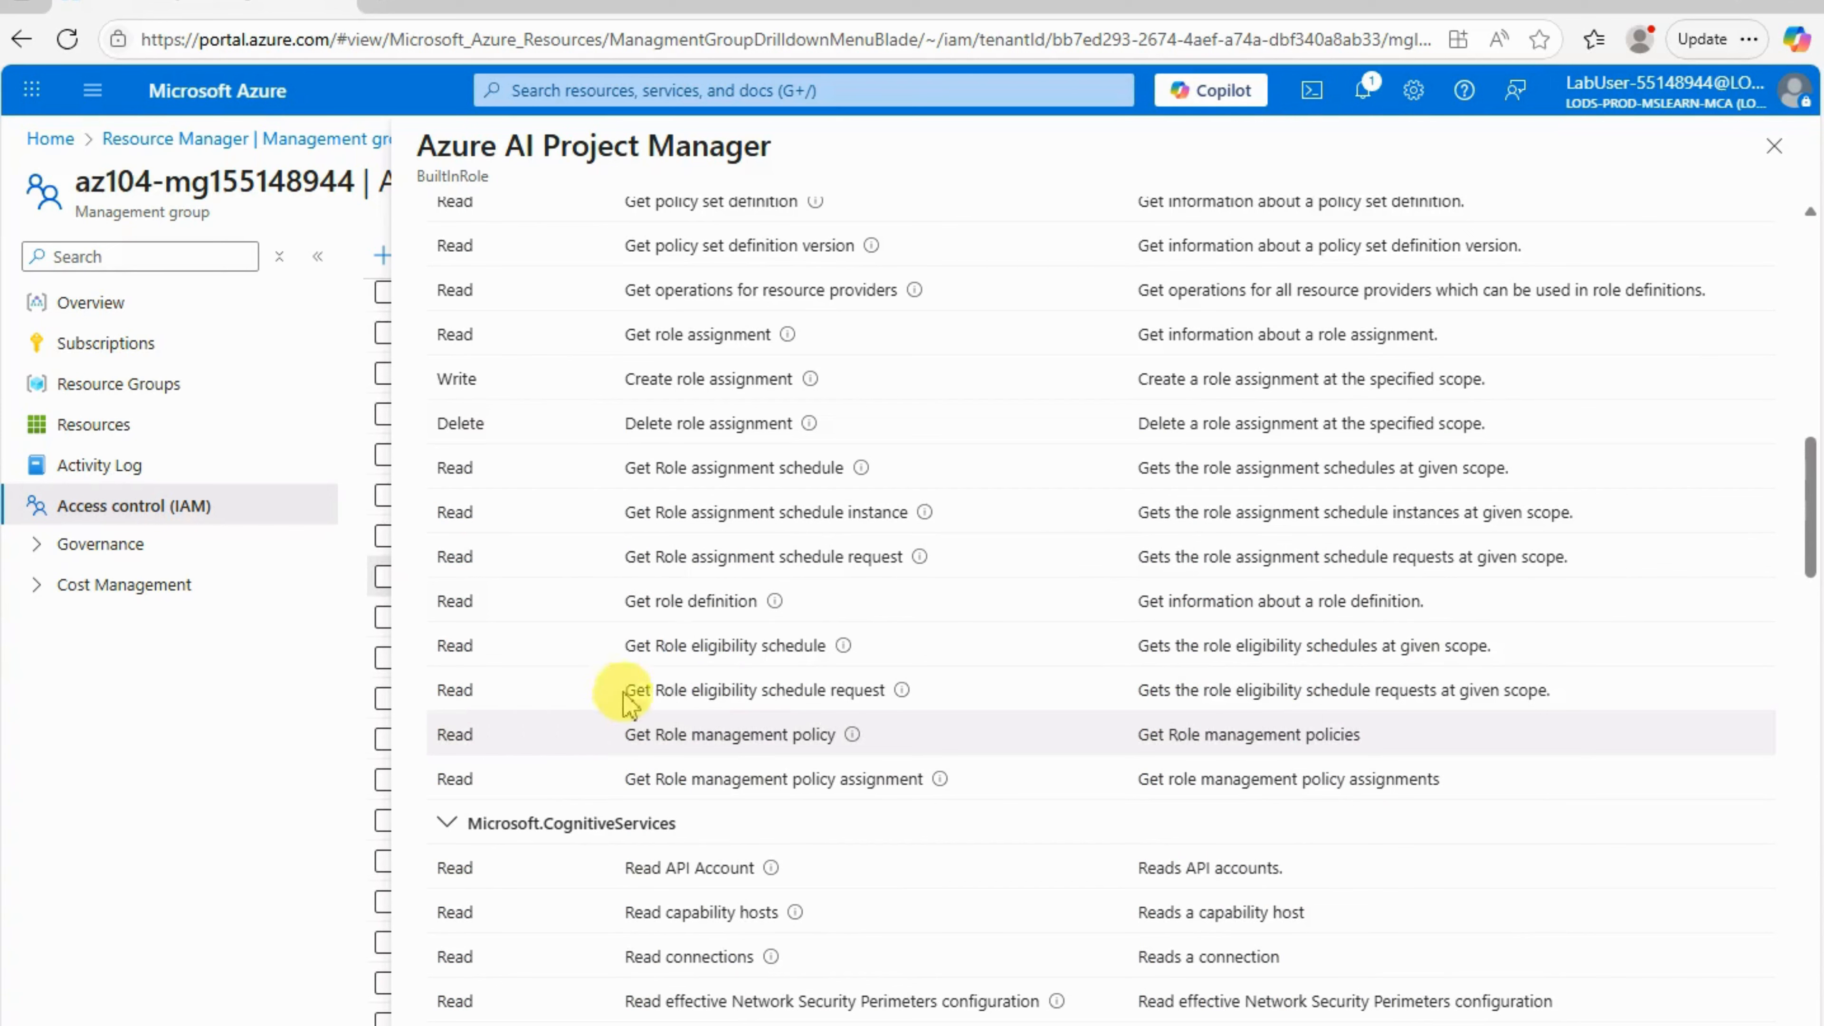
{"action": "scroll", "coordinate": [727, 639], "scroll_direction": "up", "scroll_amount": 10}
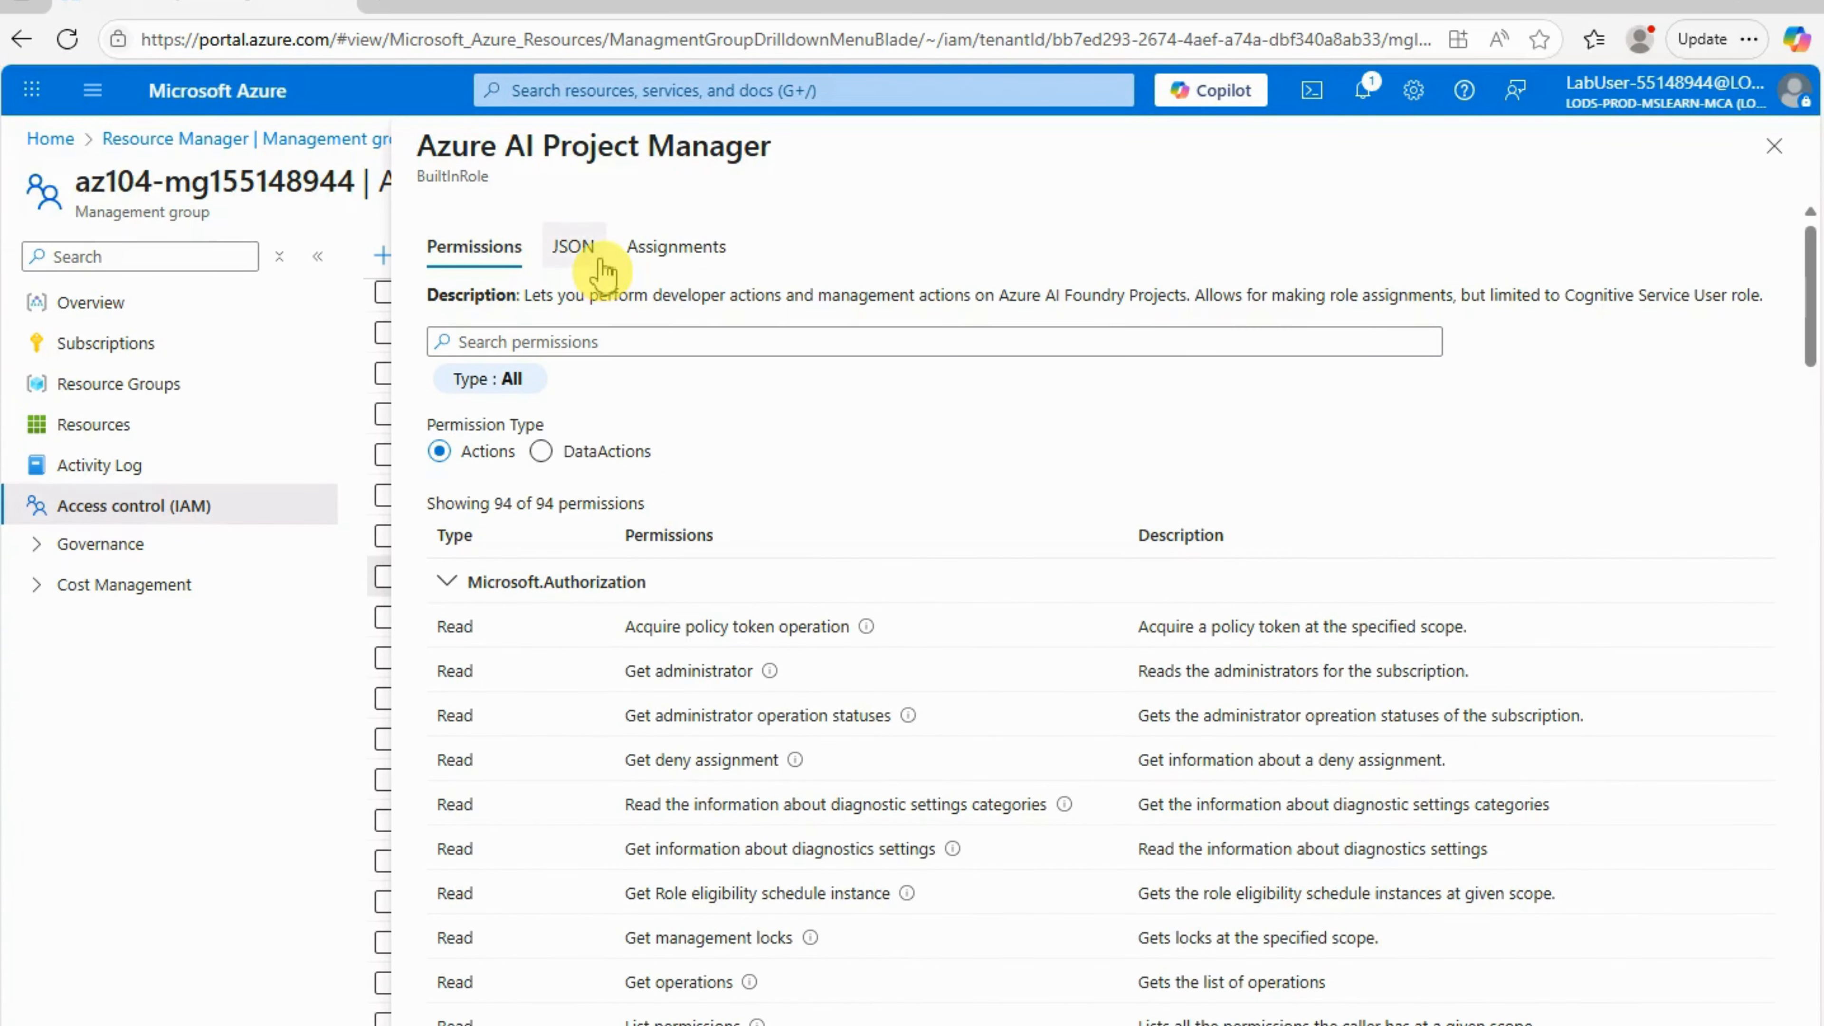
{"action": "left_click", "coordinate": [583, 250]}
{"action": "left_click", "coordinate": [700, 263]}
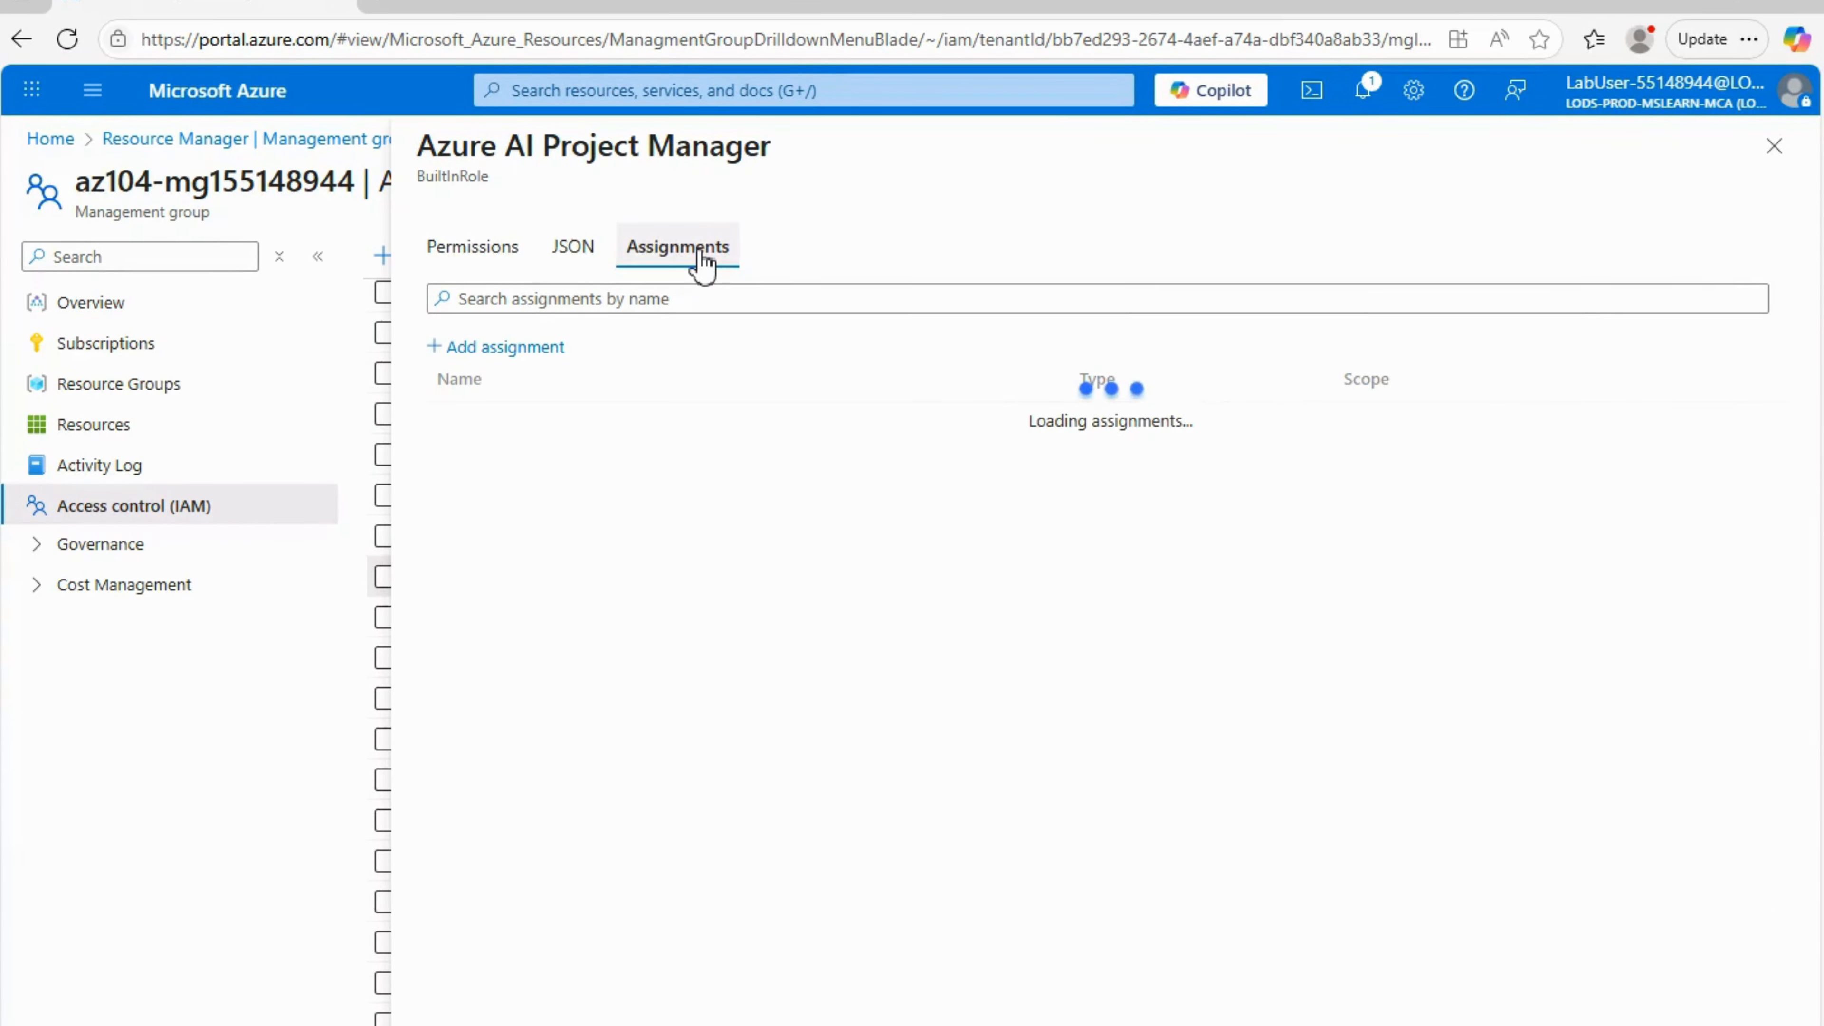
{"action": "left_click", "coordinate": [574, 249]}
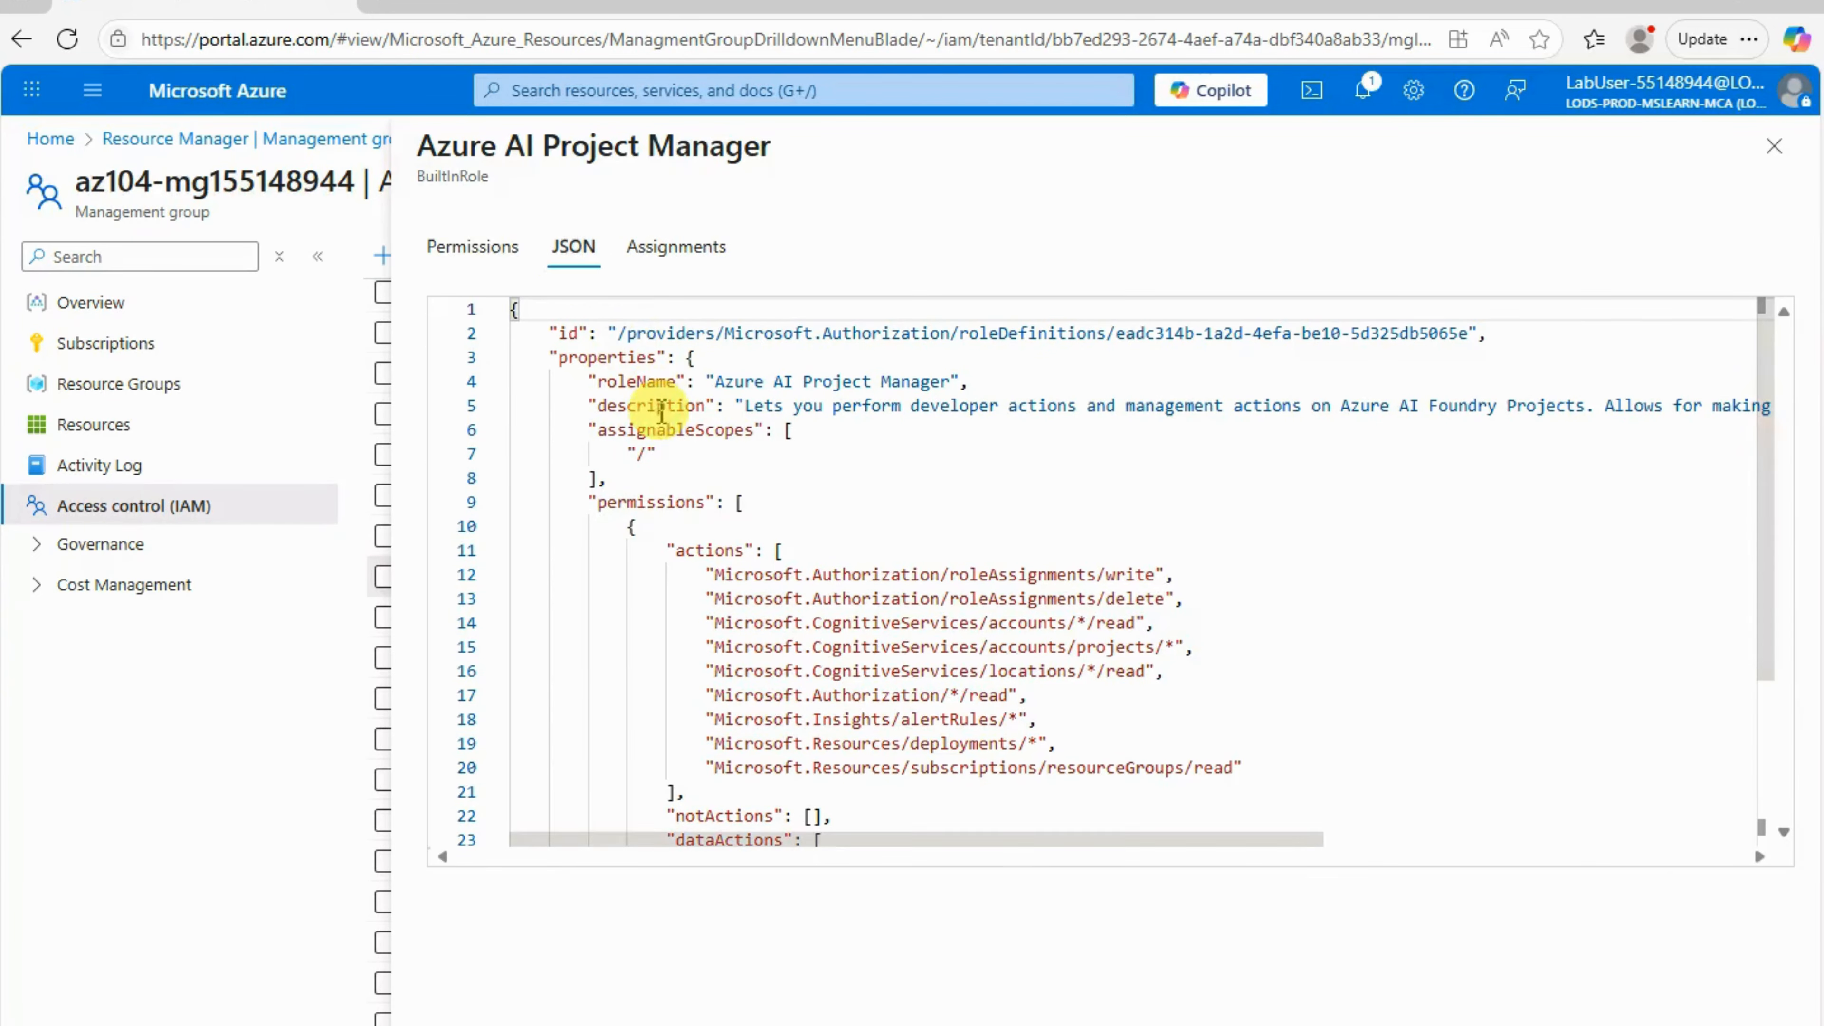
{"action": "scroll", "coordinate": [852, 551], "scroll_direction": "down", "scroll_amount": 3}
{"action": "scroll", "coordinate": [729, 399], "scroll_direction": "up", "scroll_amount": 3}
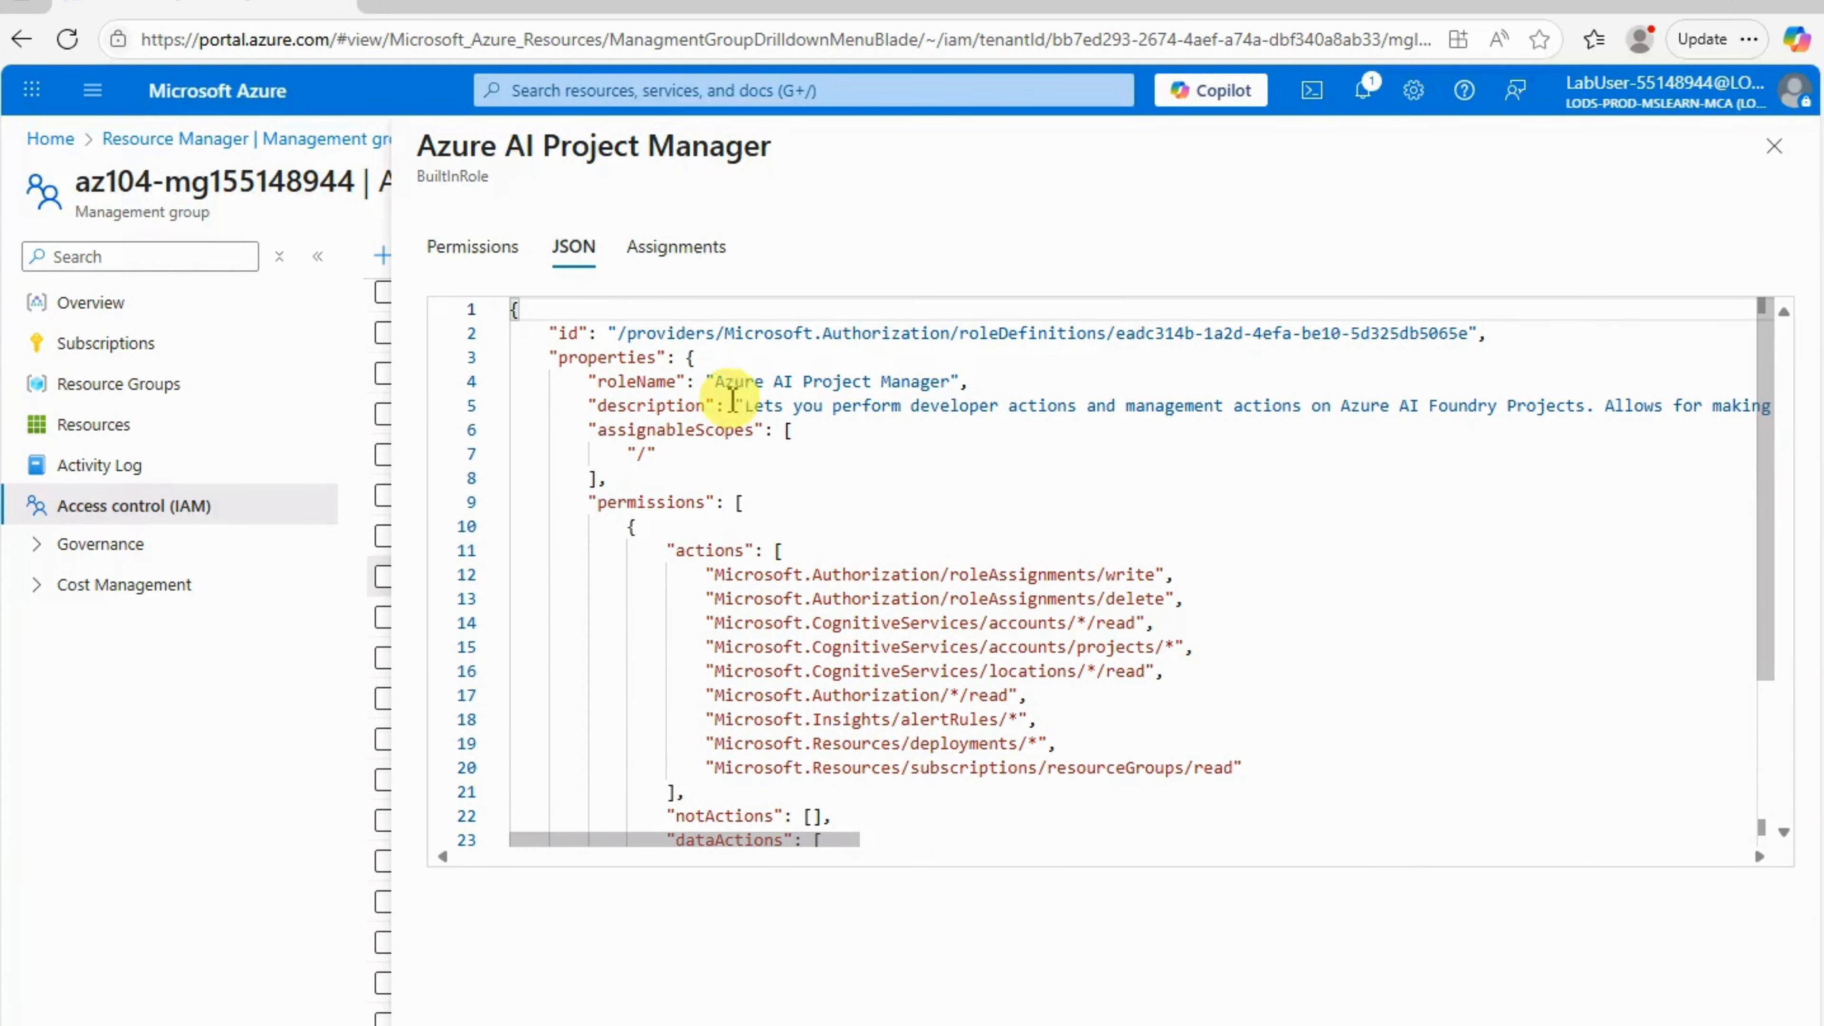
{"action": "left_click", "coordinate": [1786, 156]}
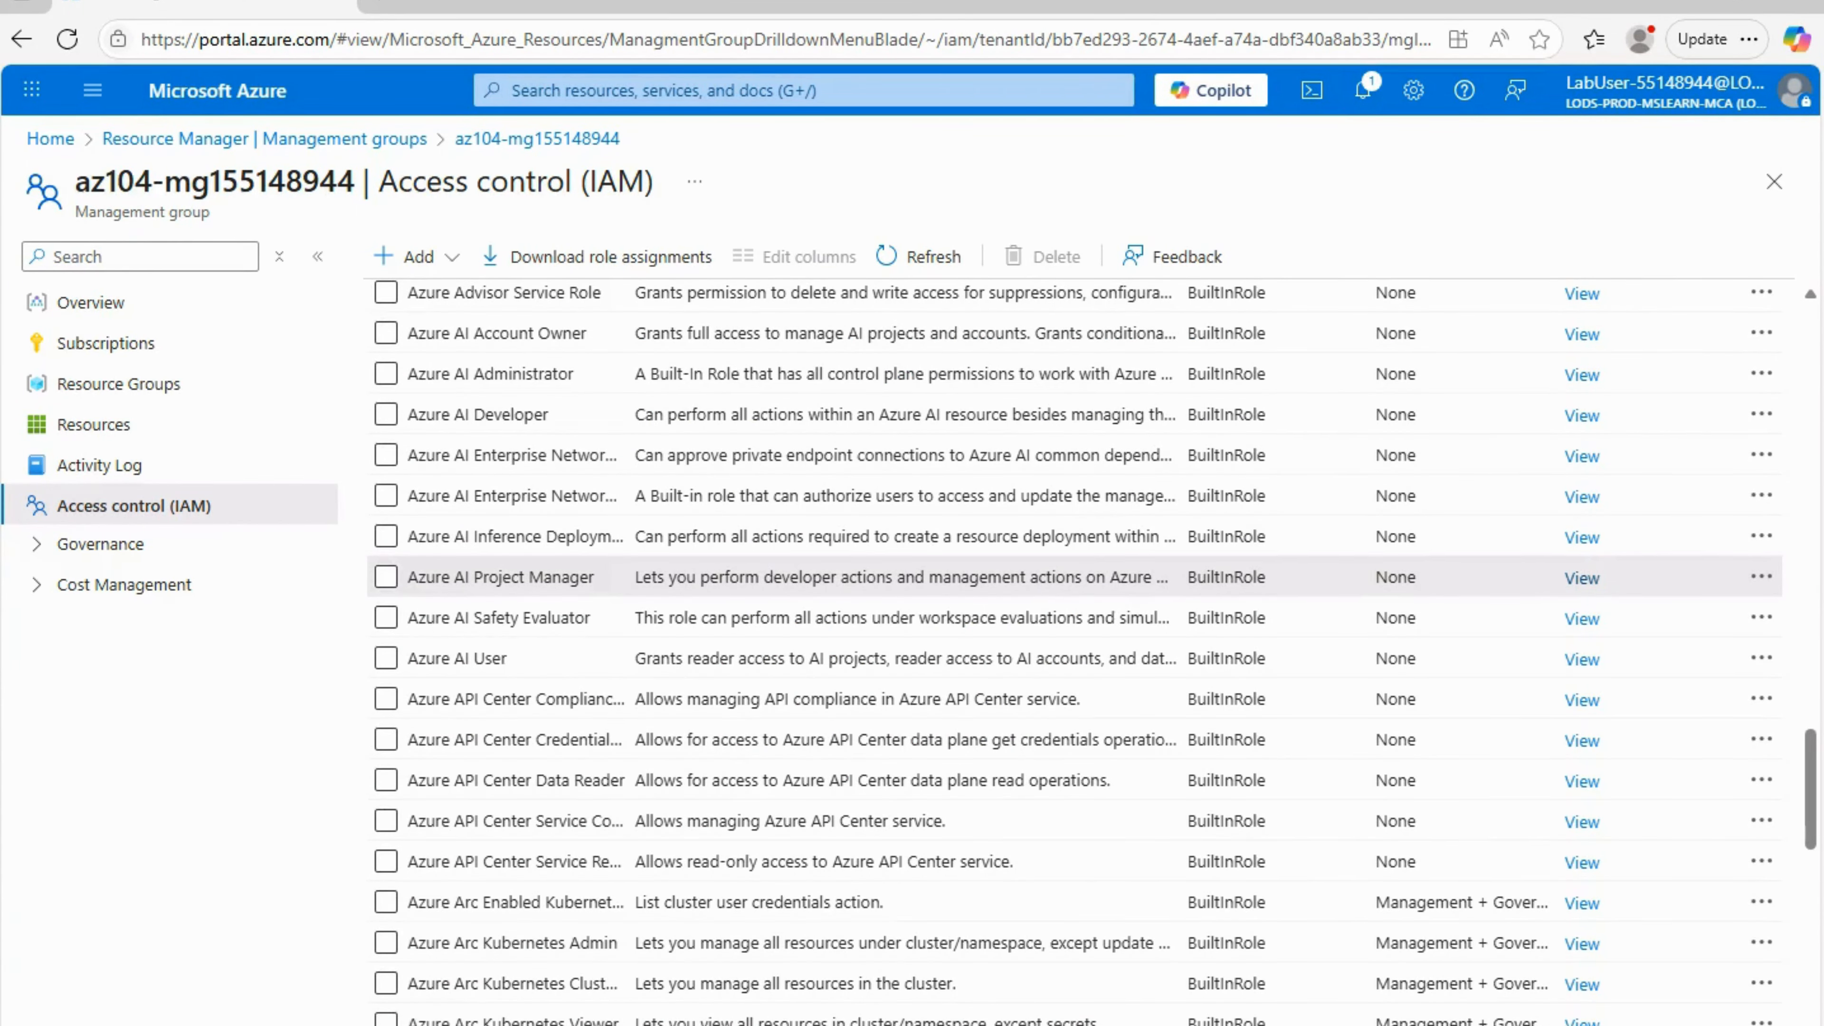
Step: Start a role assignment for the management group, search job function roles for "virtual machine contr" and choose Classic Virtual Machine Contributor
{"action": "left_click", "coordinate": [412, 264]}
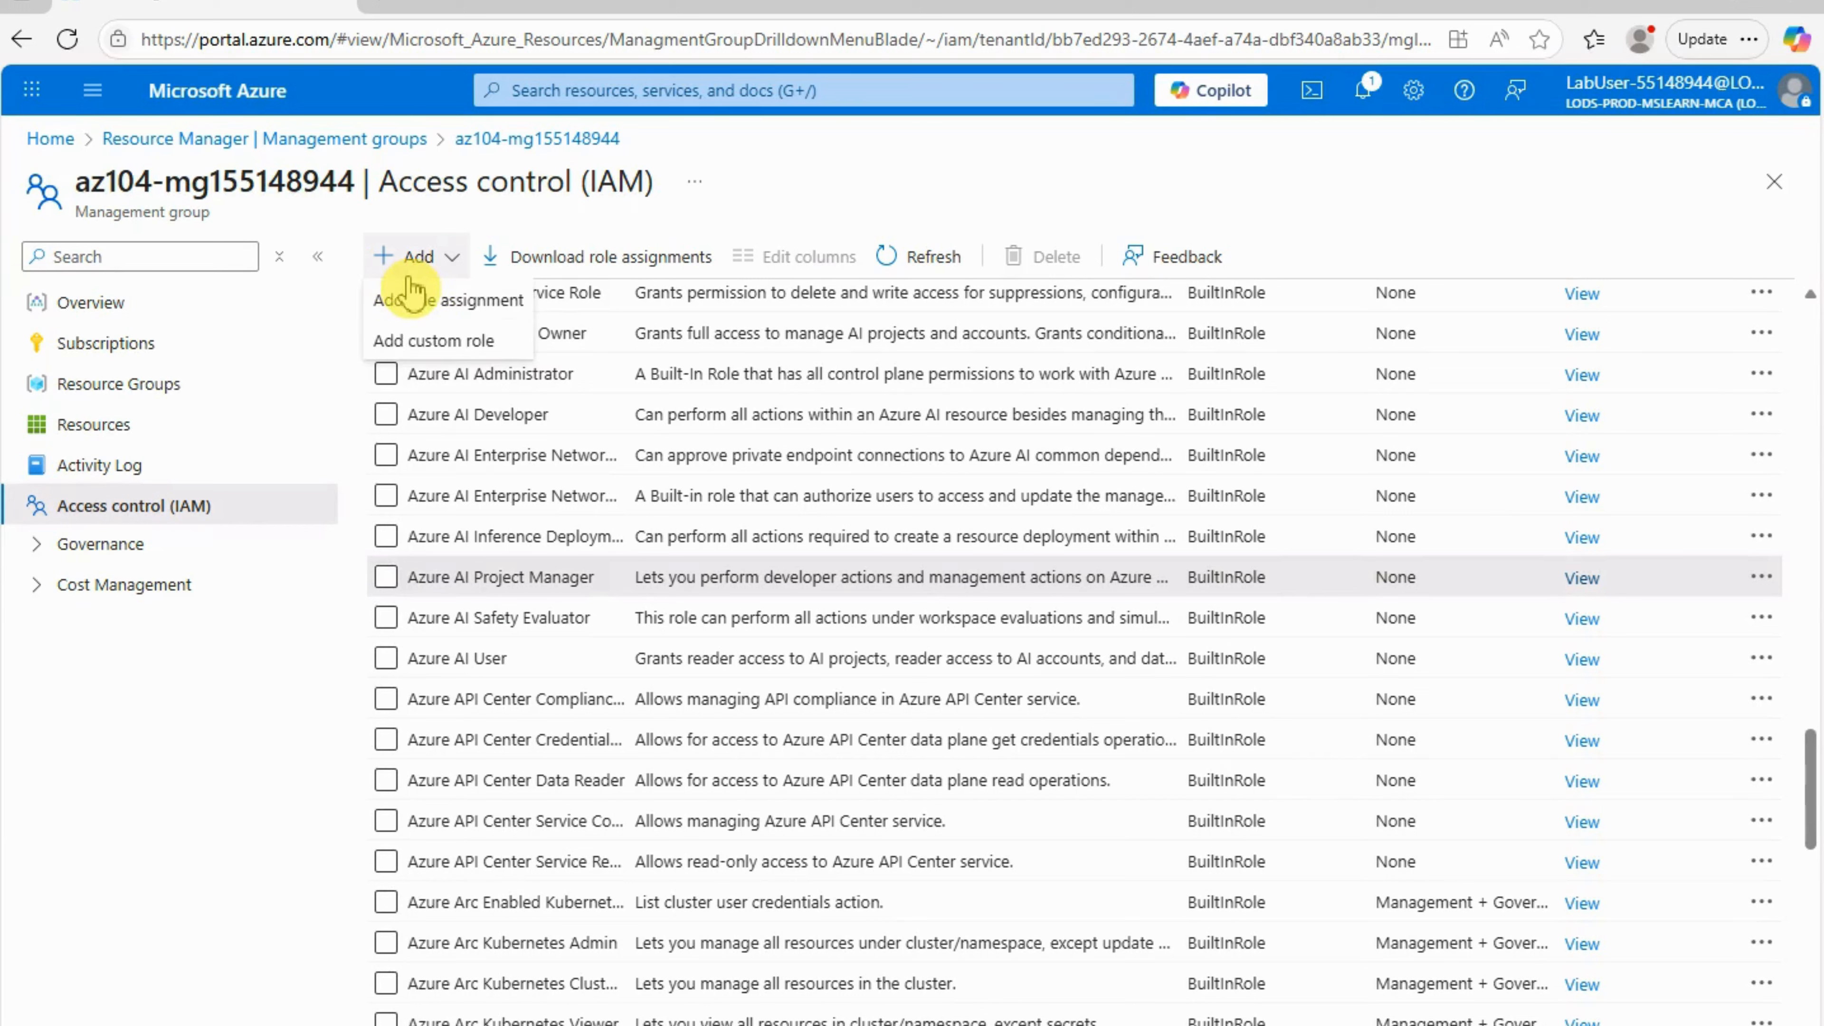
{"action": "left_click", "coordinate": [425, 300]}
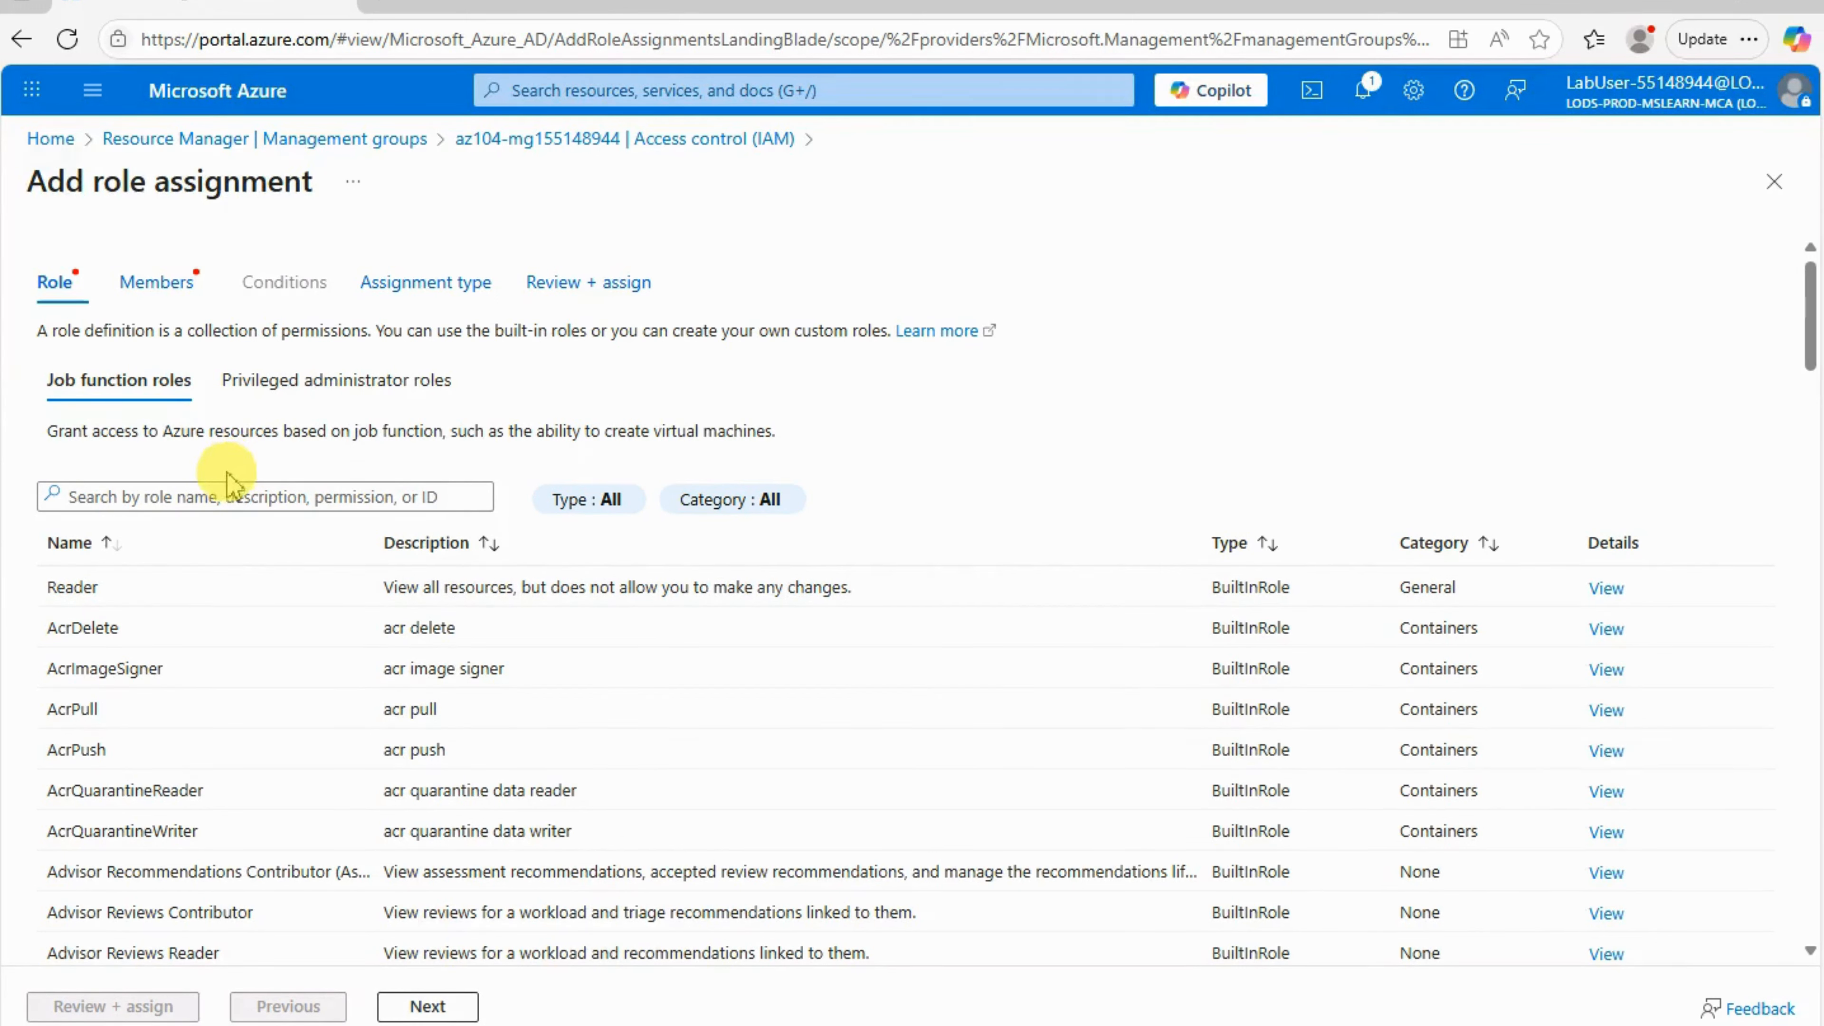
{"action": "left_click", "coordinate": [216, 496]}
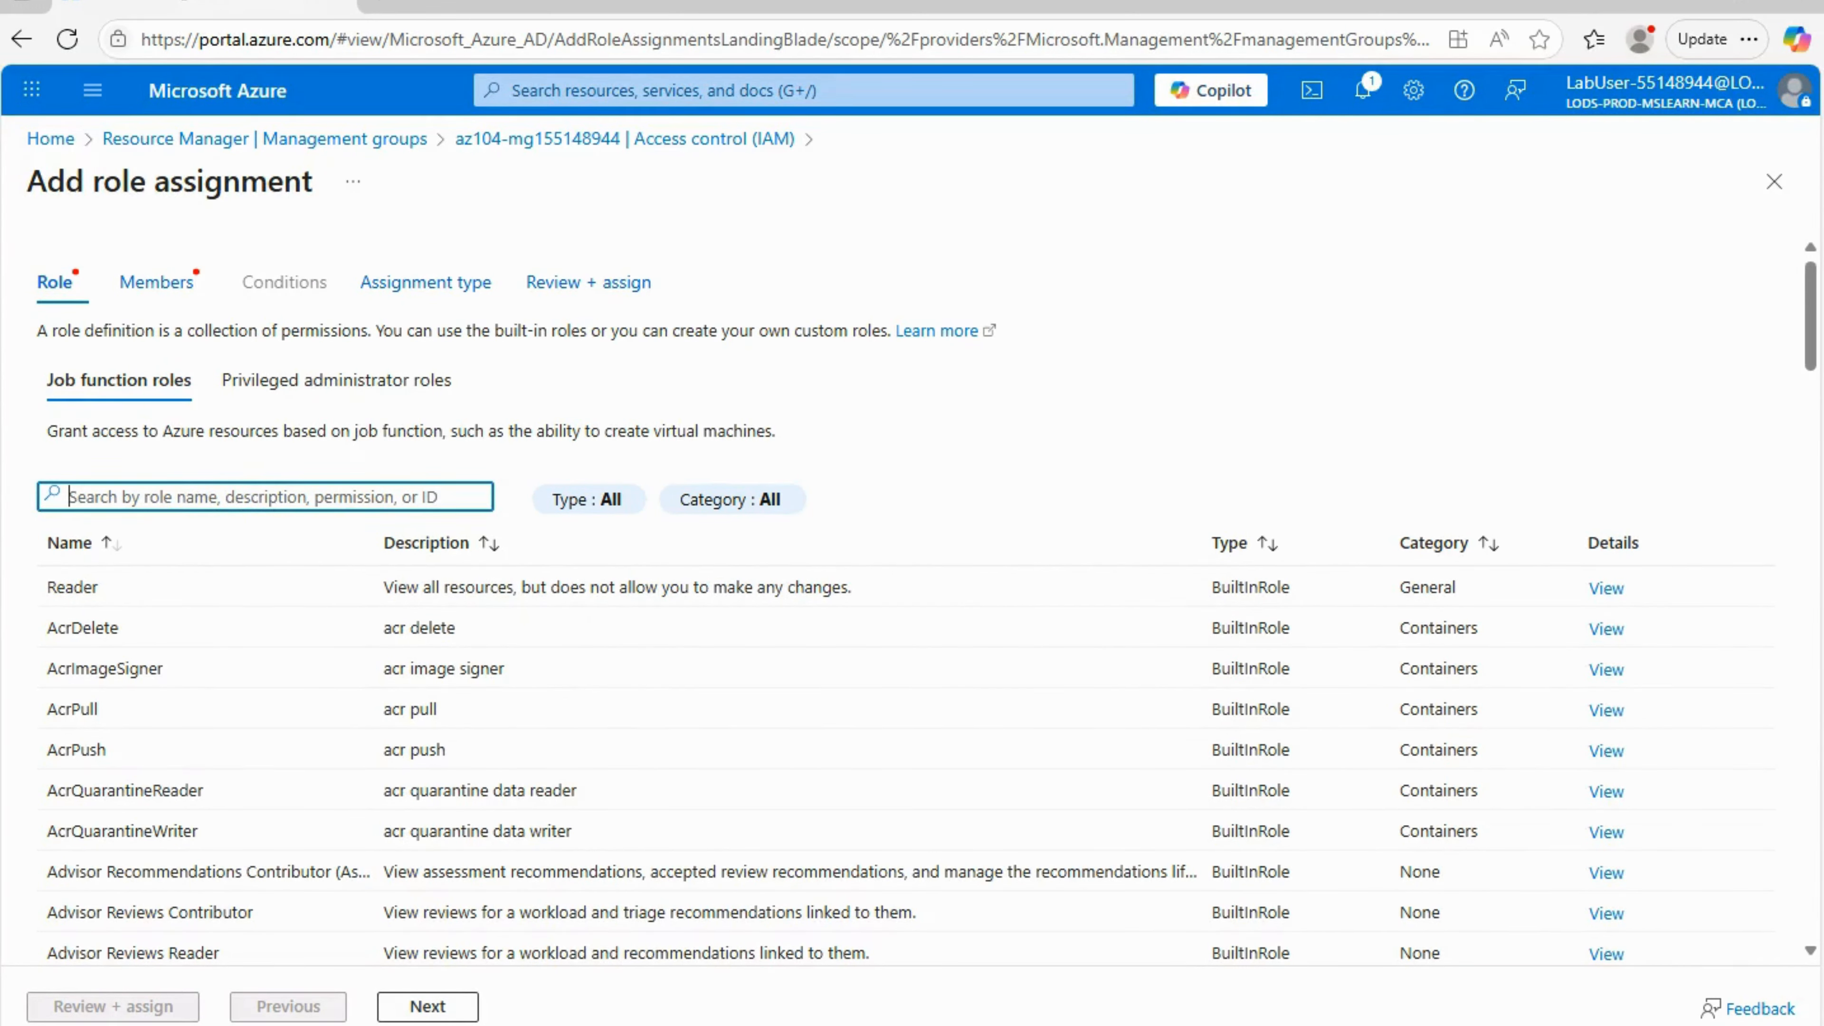
{"action": "type", "text": "virtual ma"}
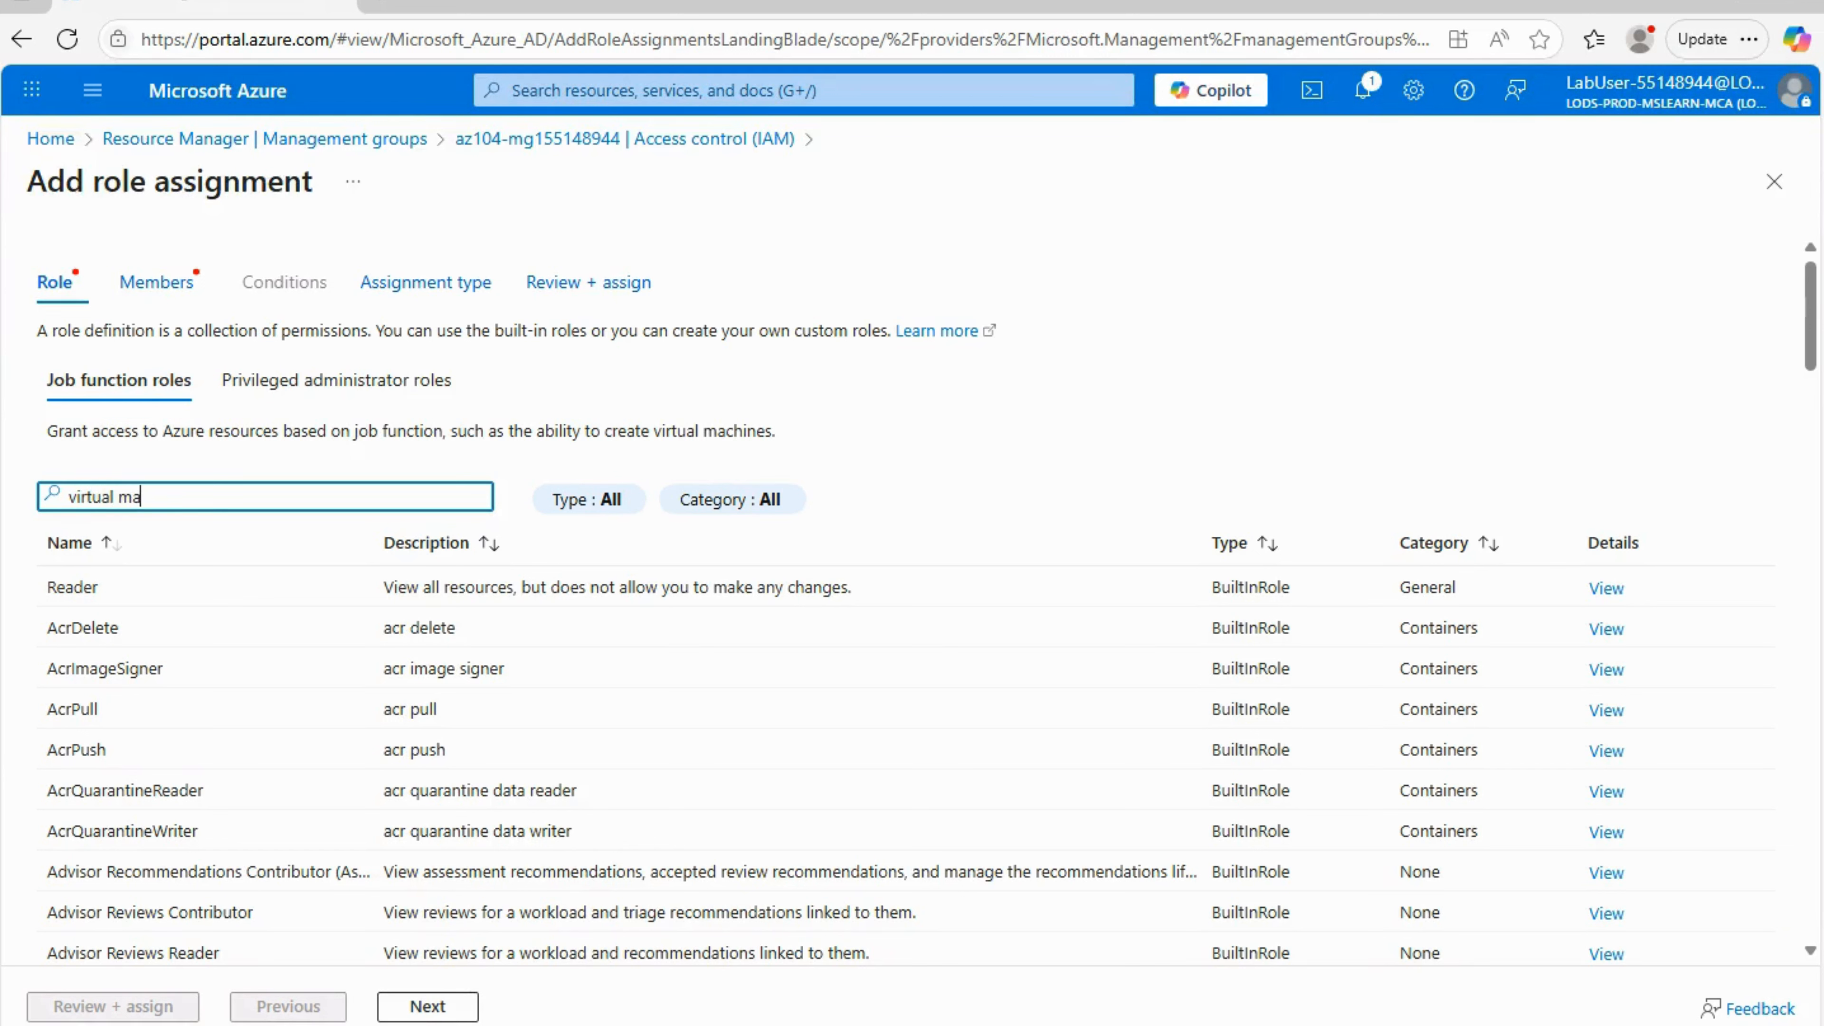
{"action": "type", "text": "chine contr"}
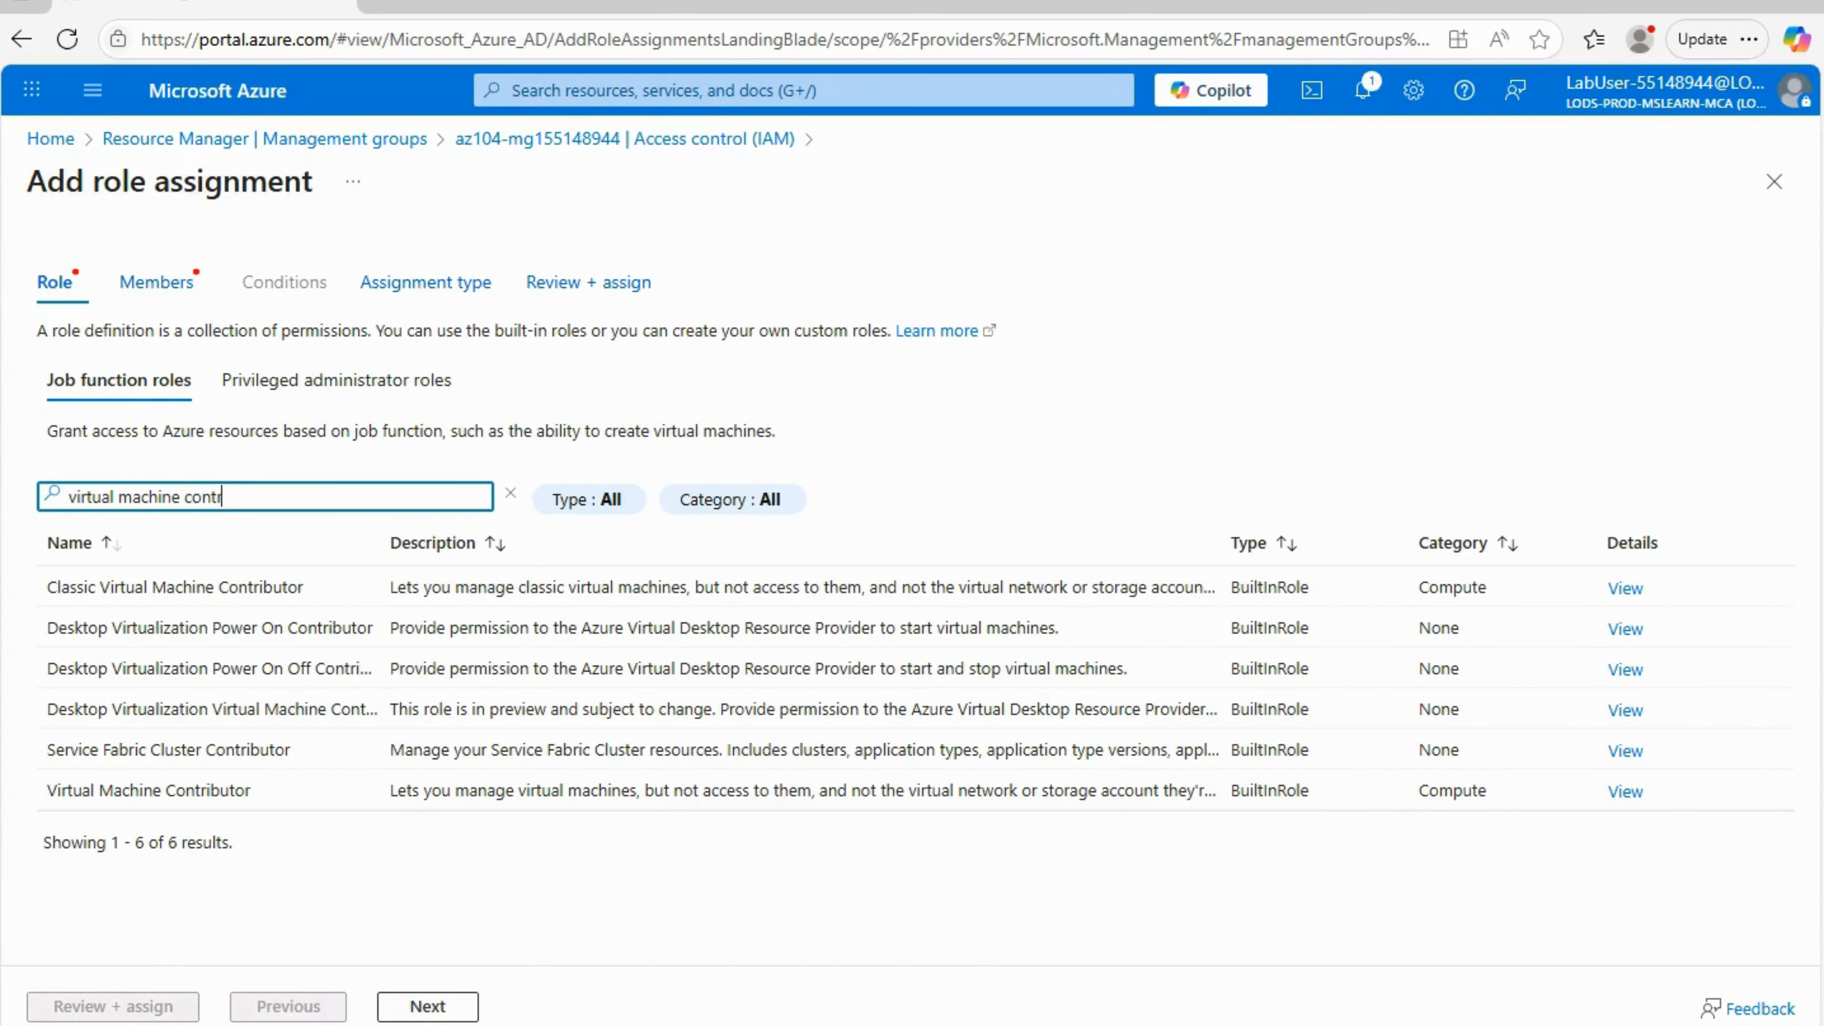
{"action": "left_click", "coordinate": [192, 586]}
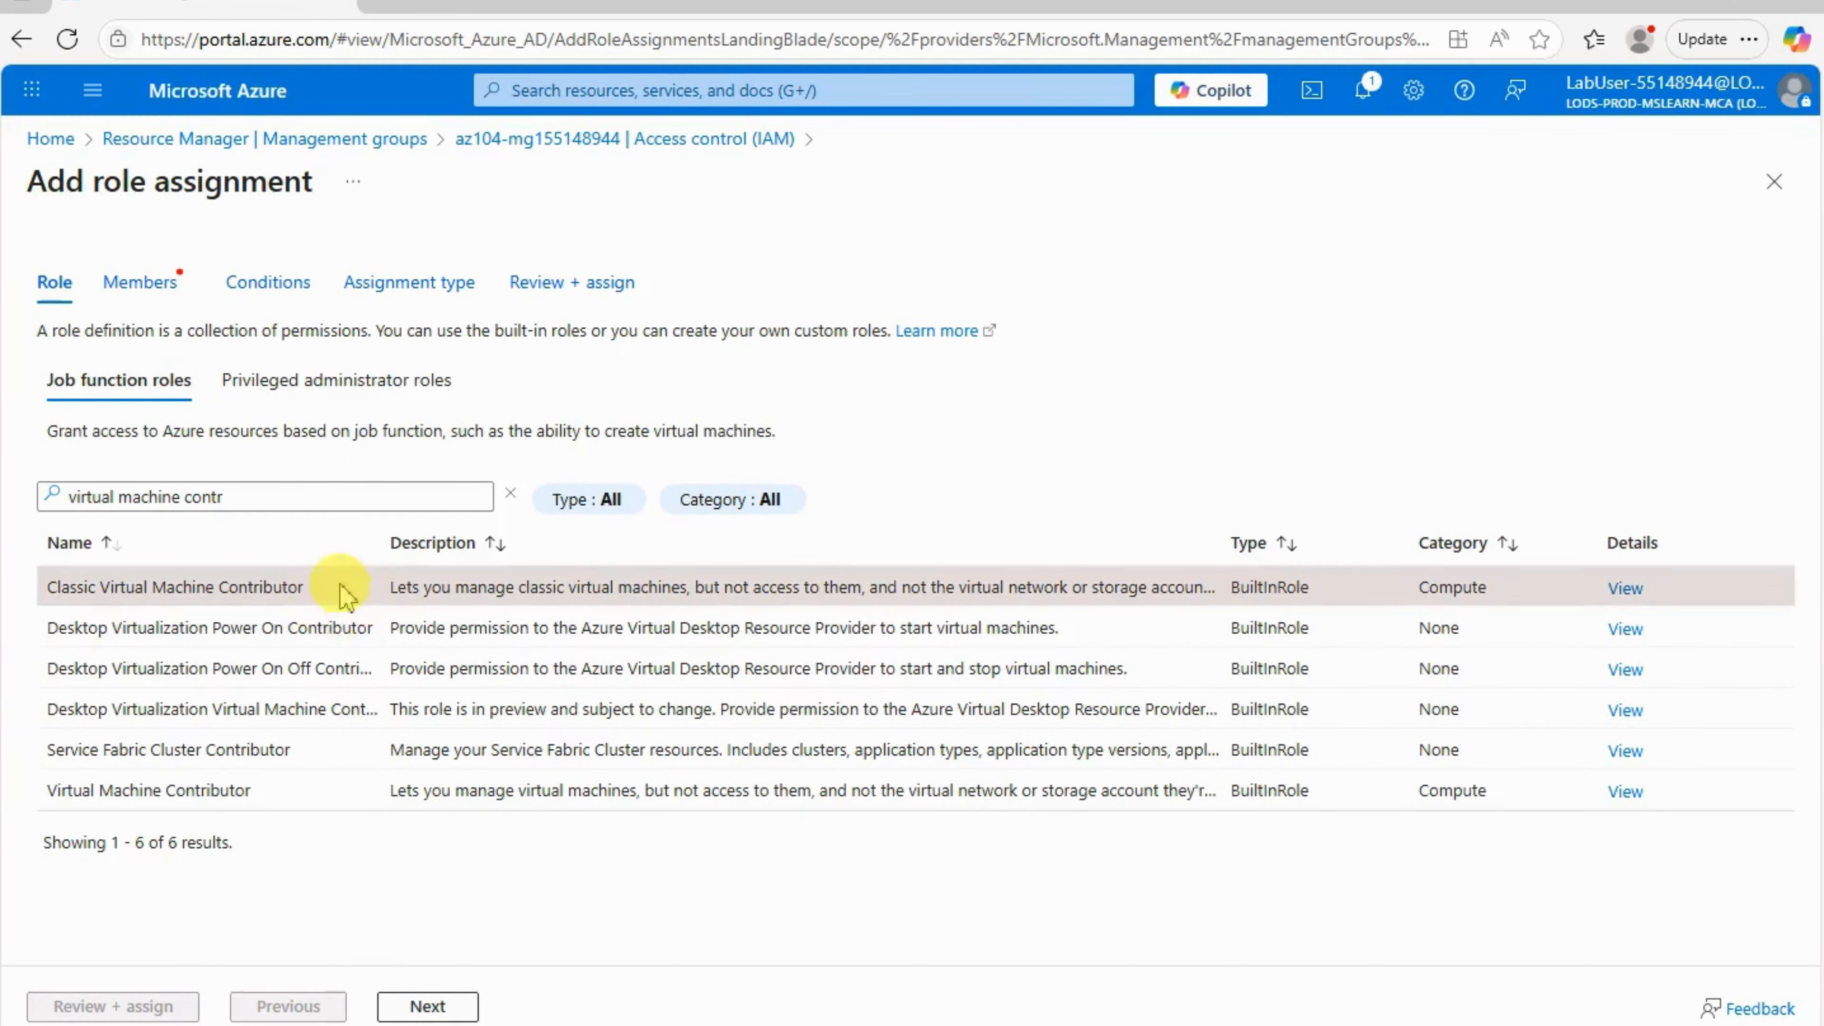
{"action": "left_click", "coordinate": [442, 1007]}
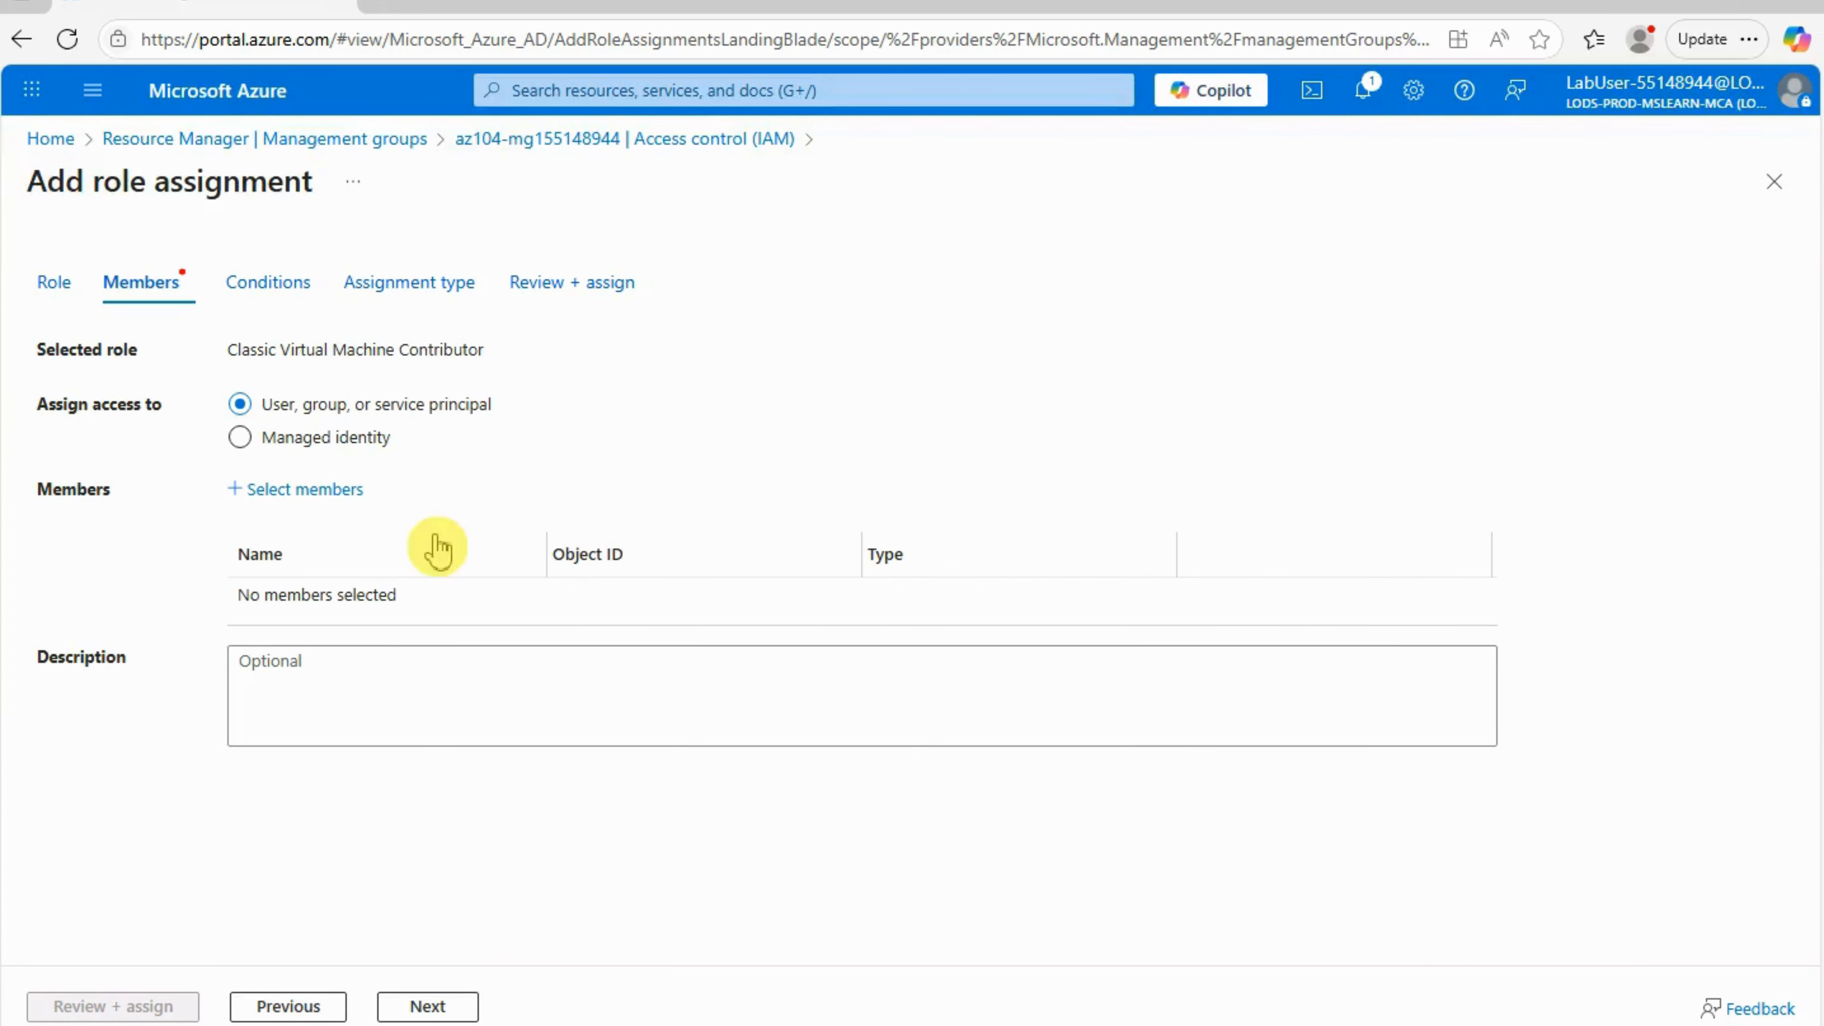
Step: Search the members for "help" and add HELP DESK GROUP AD as the role assignment's member
{"action": "left_click", "coordinate": [287, 494]}
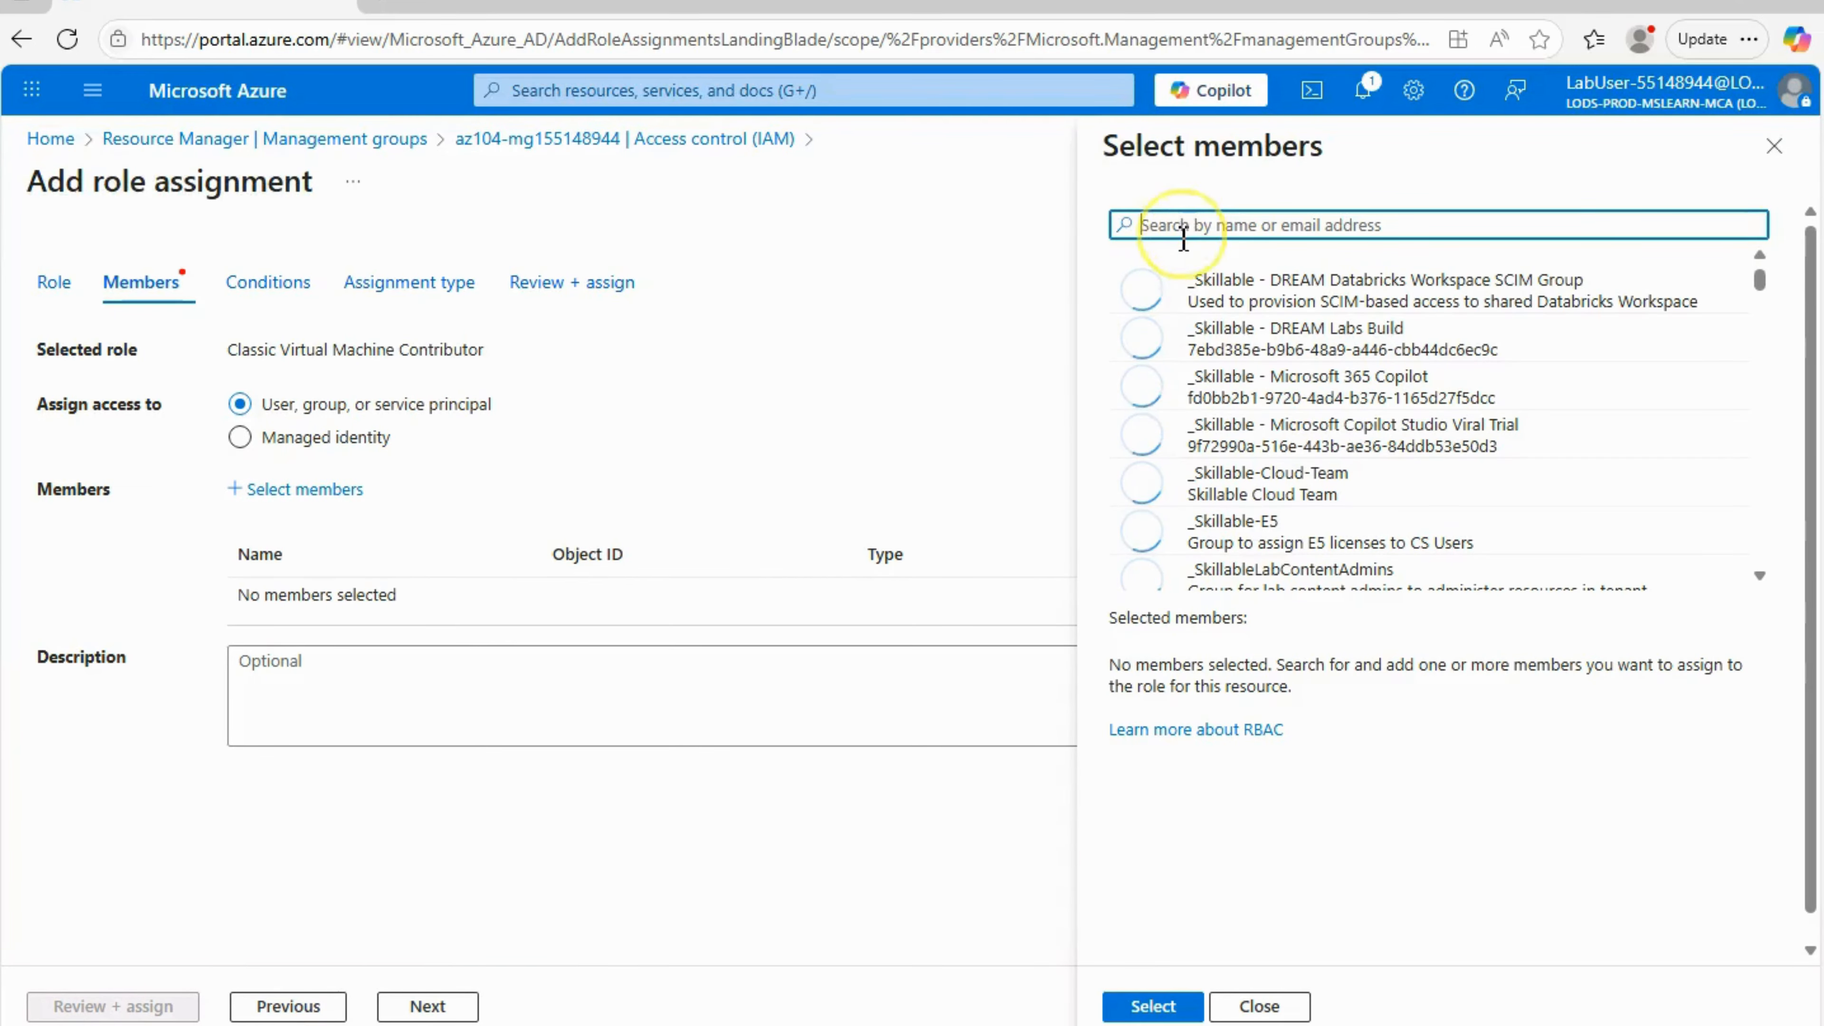
{"action": "type", "text": "help"}
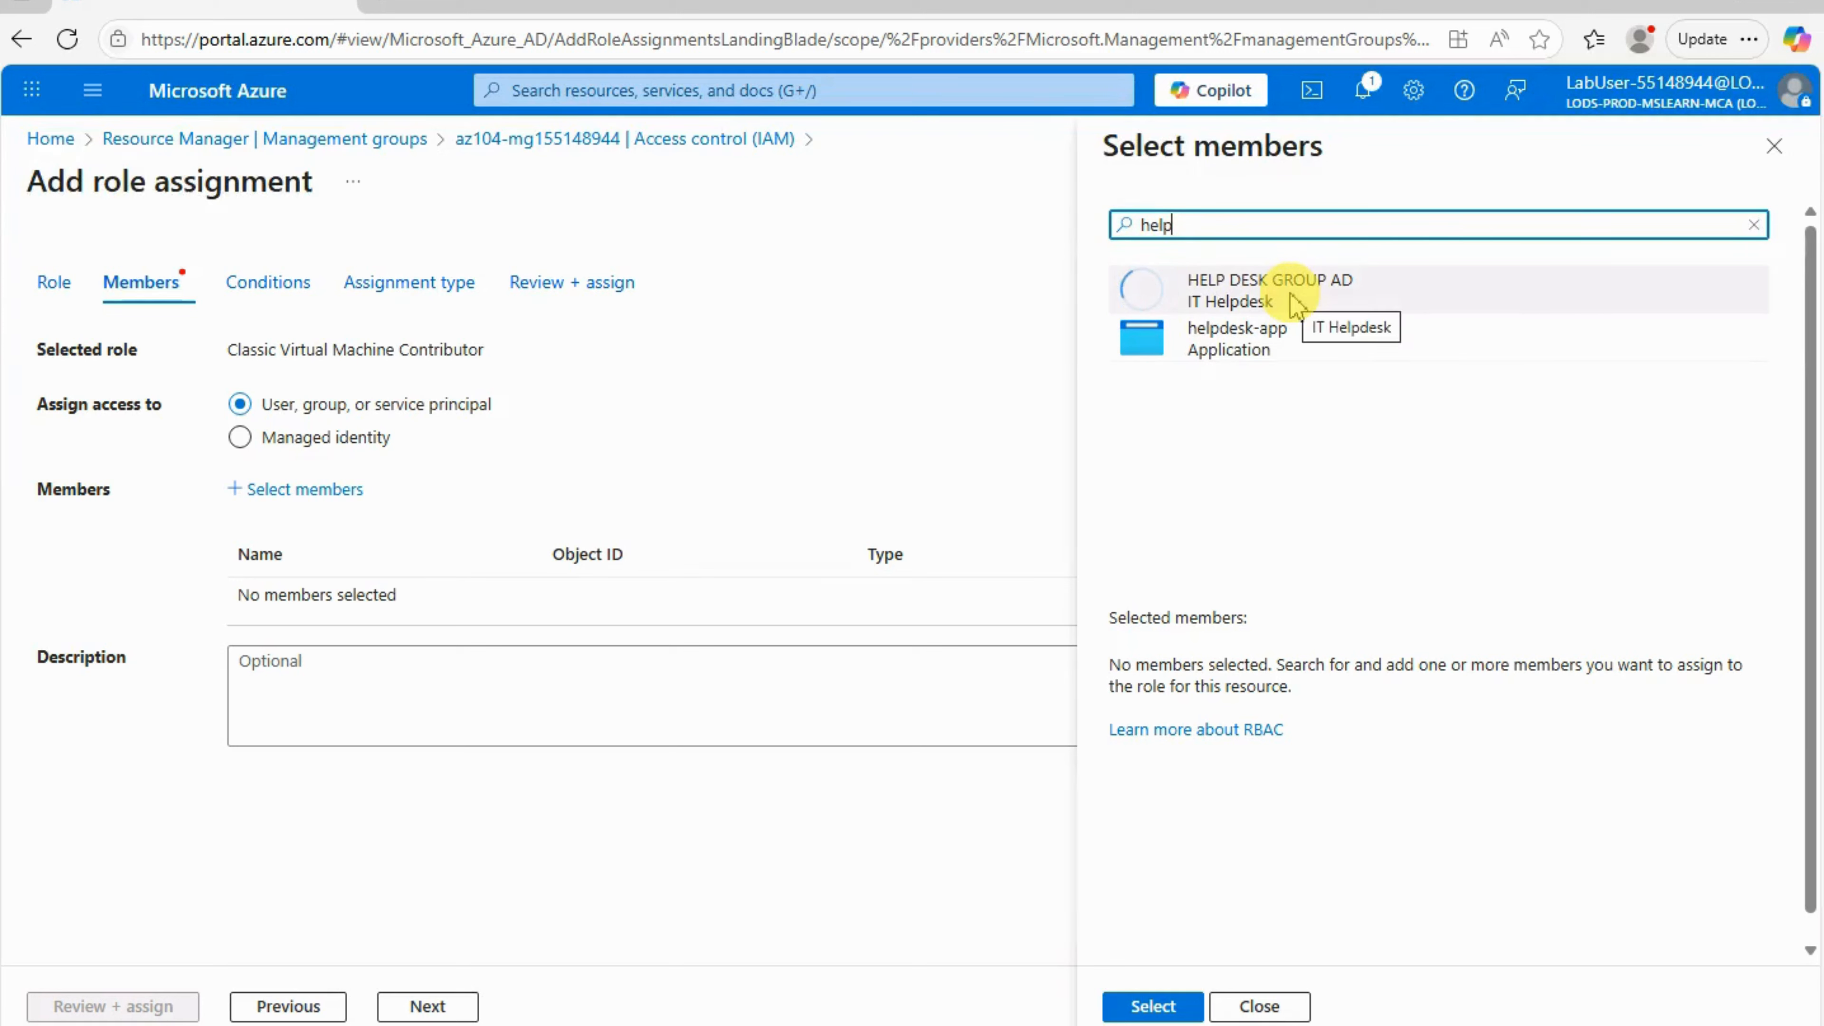
{"action": "left_click", "coordinate": [1296, 303]}
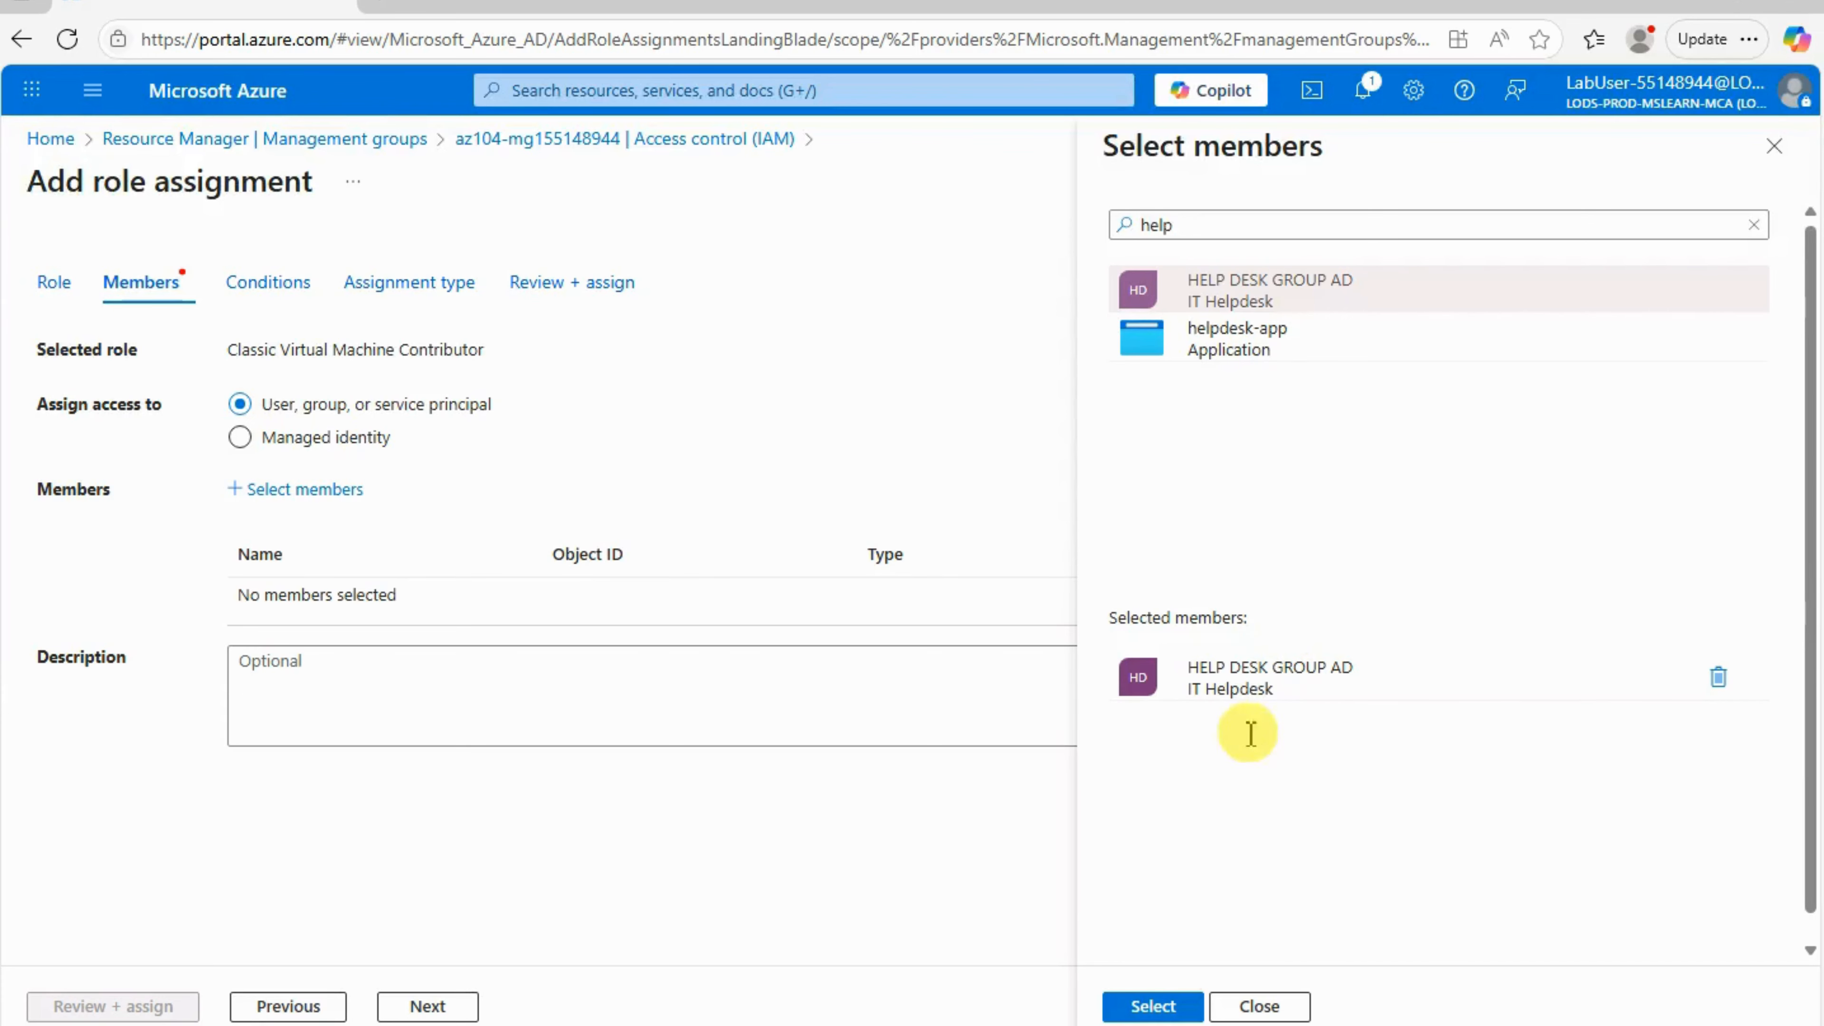
{"action": "left_click", "coordinate": [1151, 1006]}
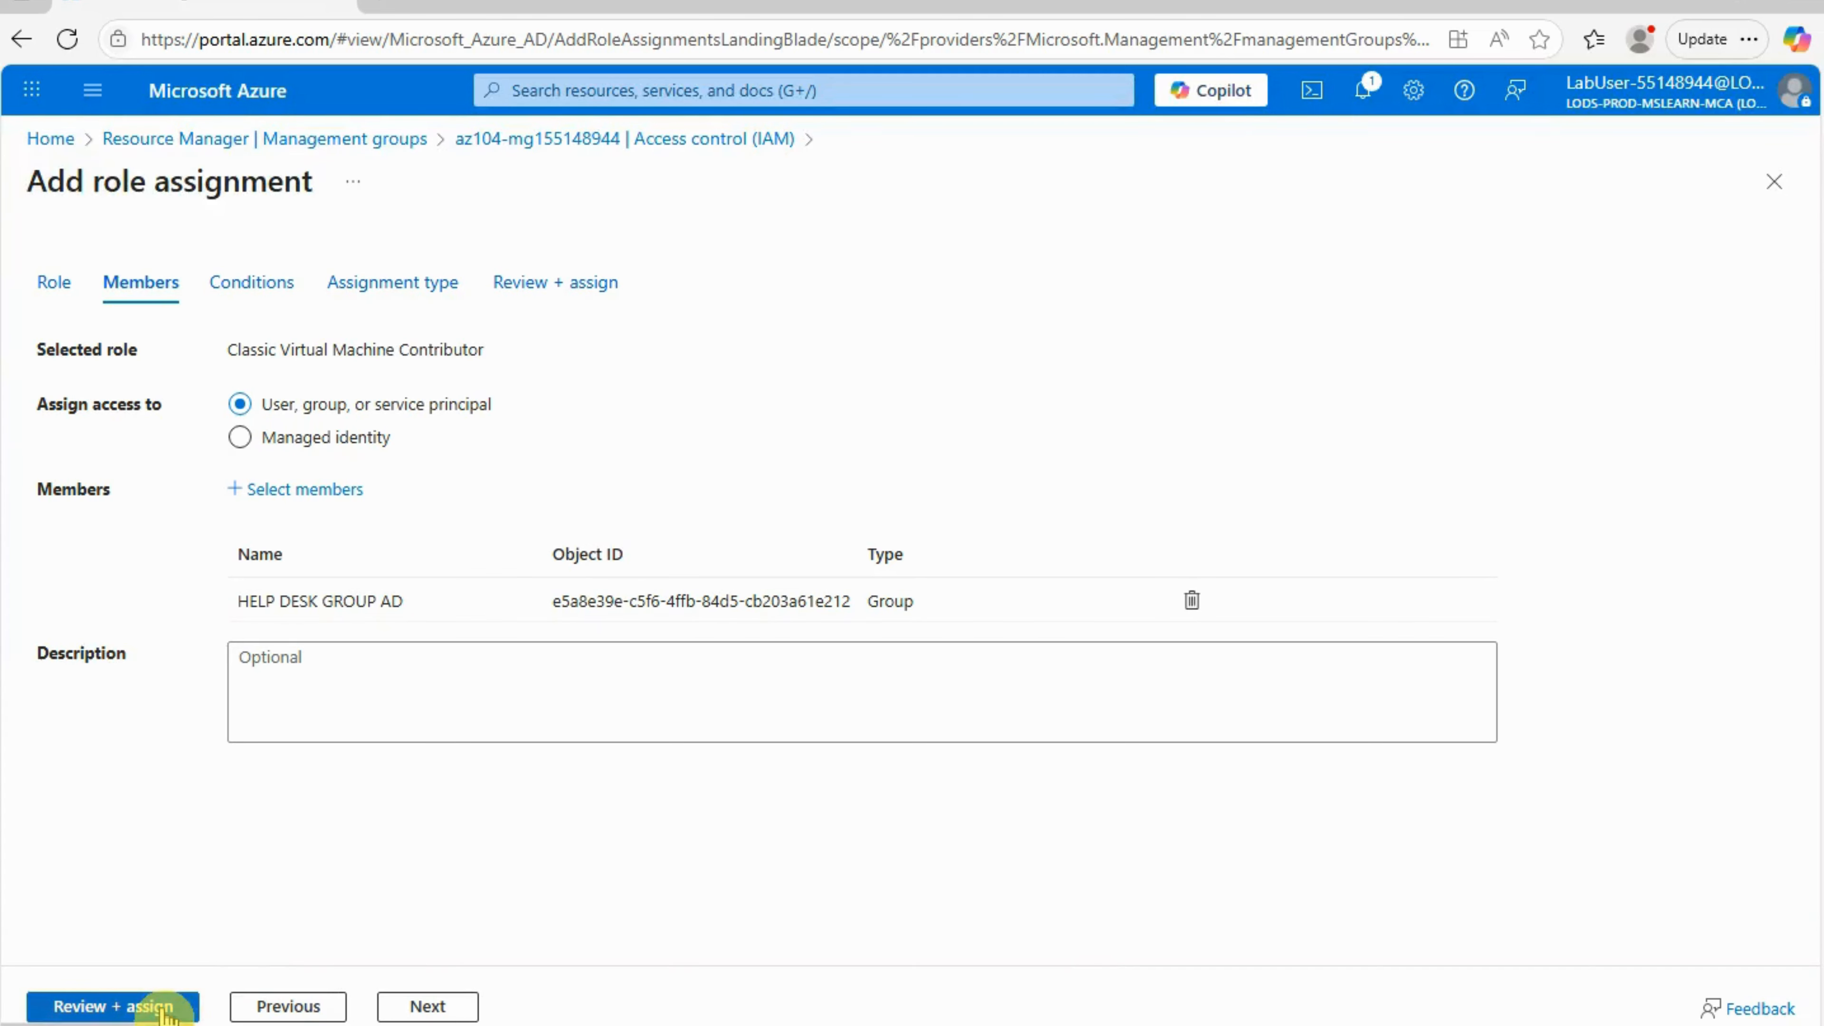
Step: Review the role assignment's settings and submit it for the management group
{"action": "left_click", "coordinate": [143, 1006]}
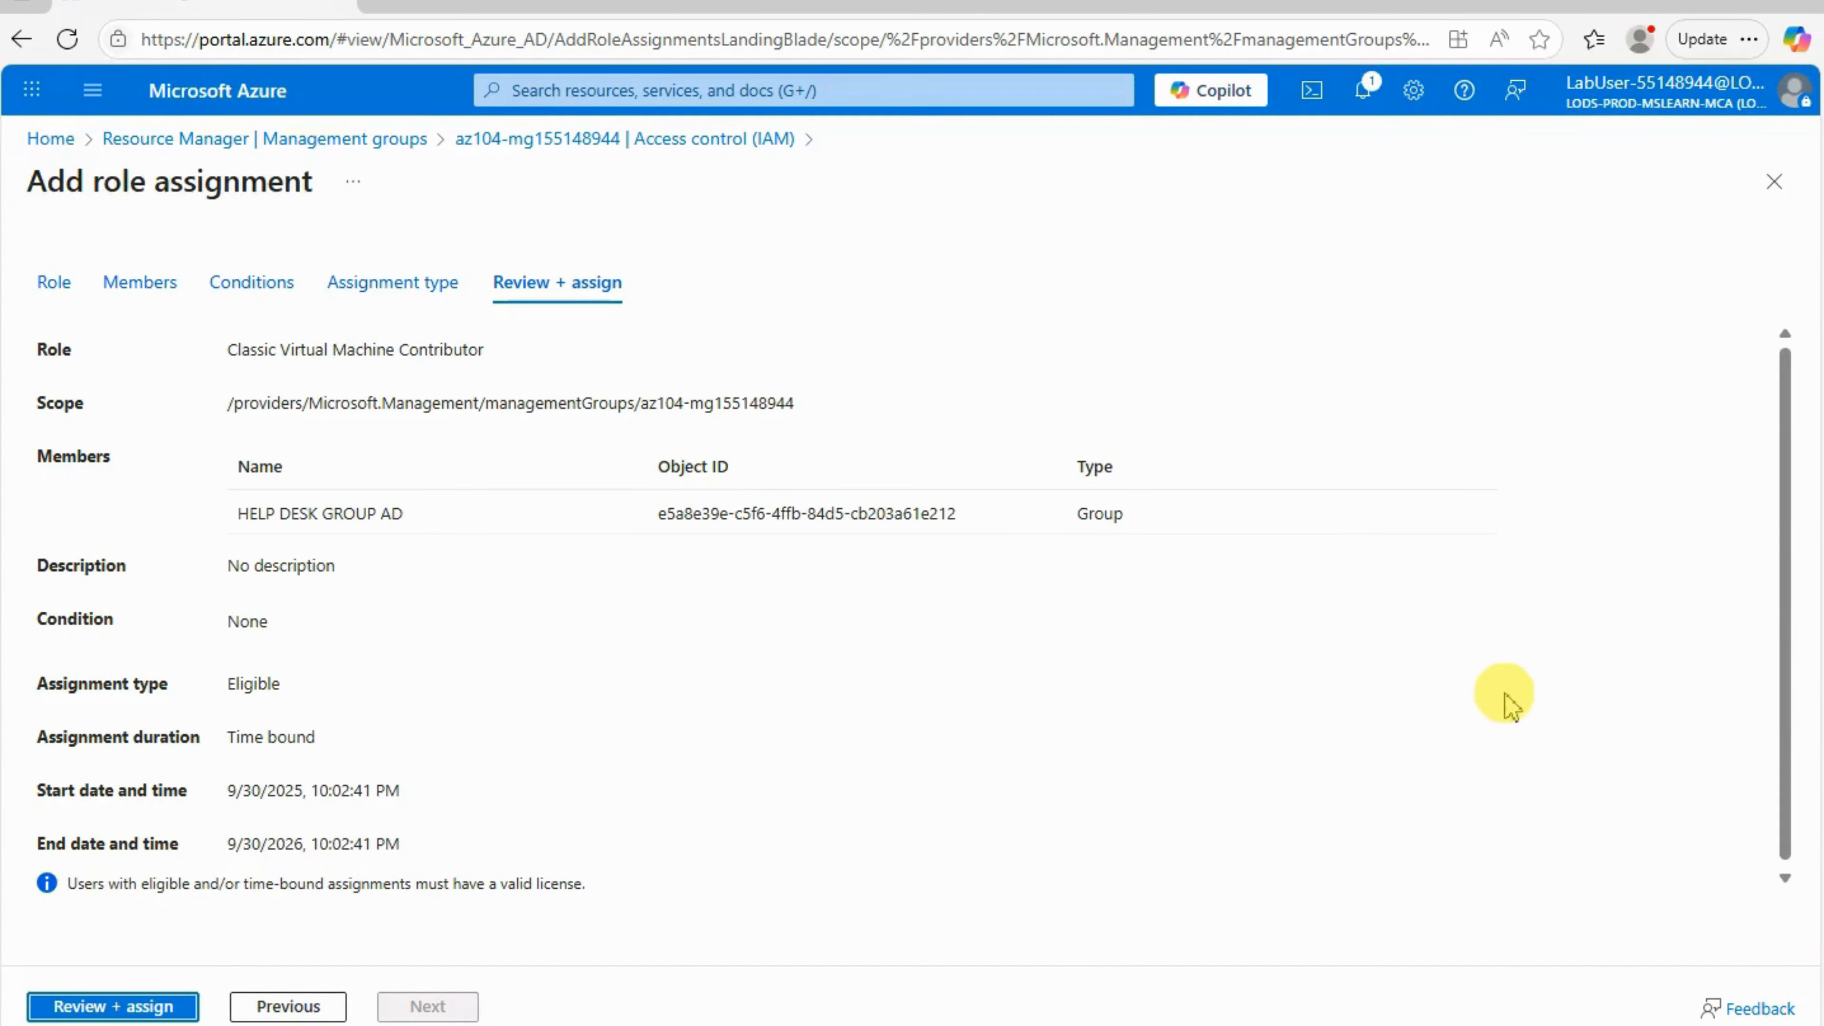
{"action": "left_click", "coordinate": [121, 1003]}
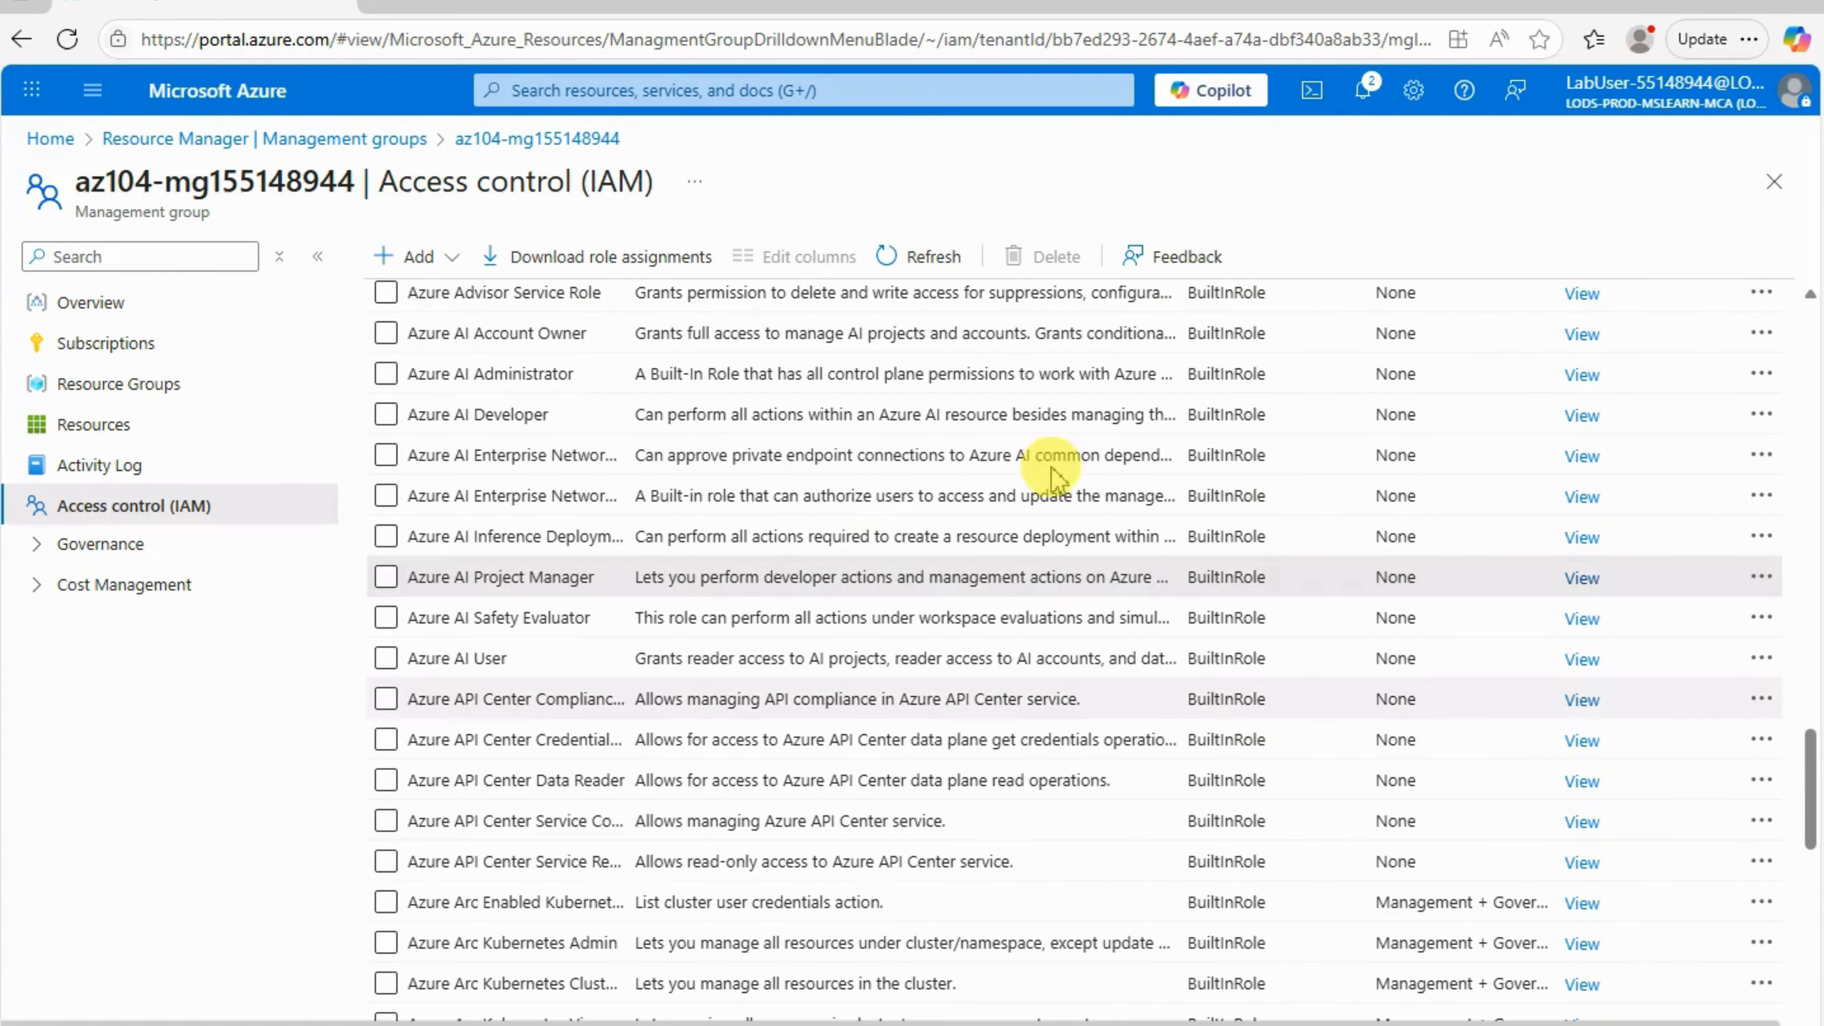
Step: Reload the management group's access control page and check its role assignments for the help desk group's entry
{"action": "scroll", "coordinate": [605, 378], "scroll_direction": "up", "scroll_amount": 10}
{"action": "scroll", "coordinate": [460, 399], "scroll_direction": "up", "scroll_amount": 10}
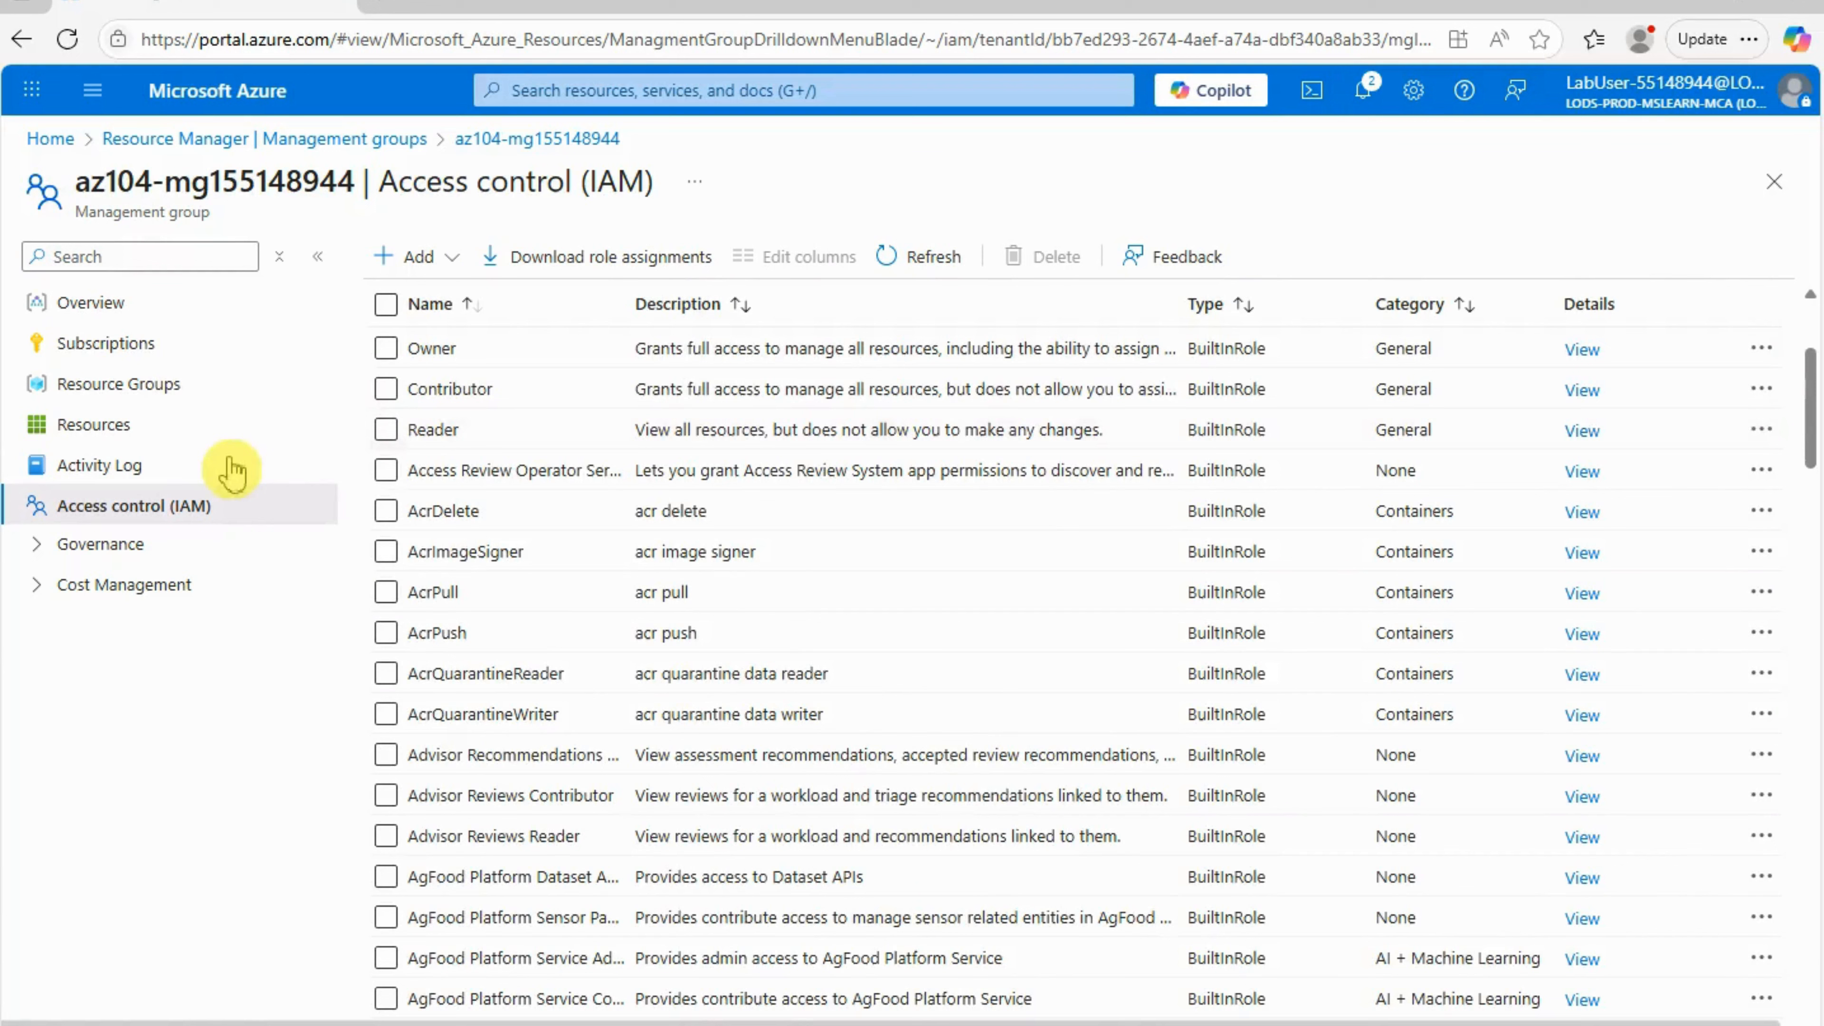
{"action": "left_click", "coordinate": [93, 422]}
{"action": "left_click", "coordinate": [102, 466]}
{"action": "left_click", "coordinate": [86, 512]}
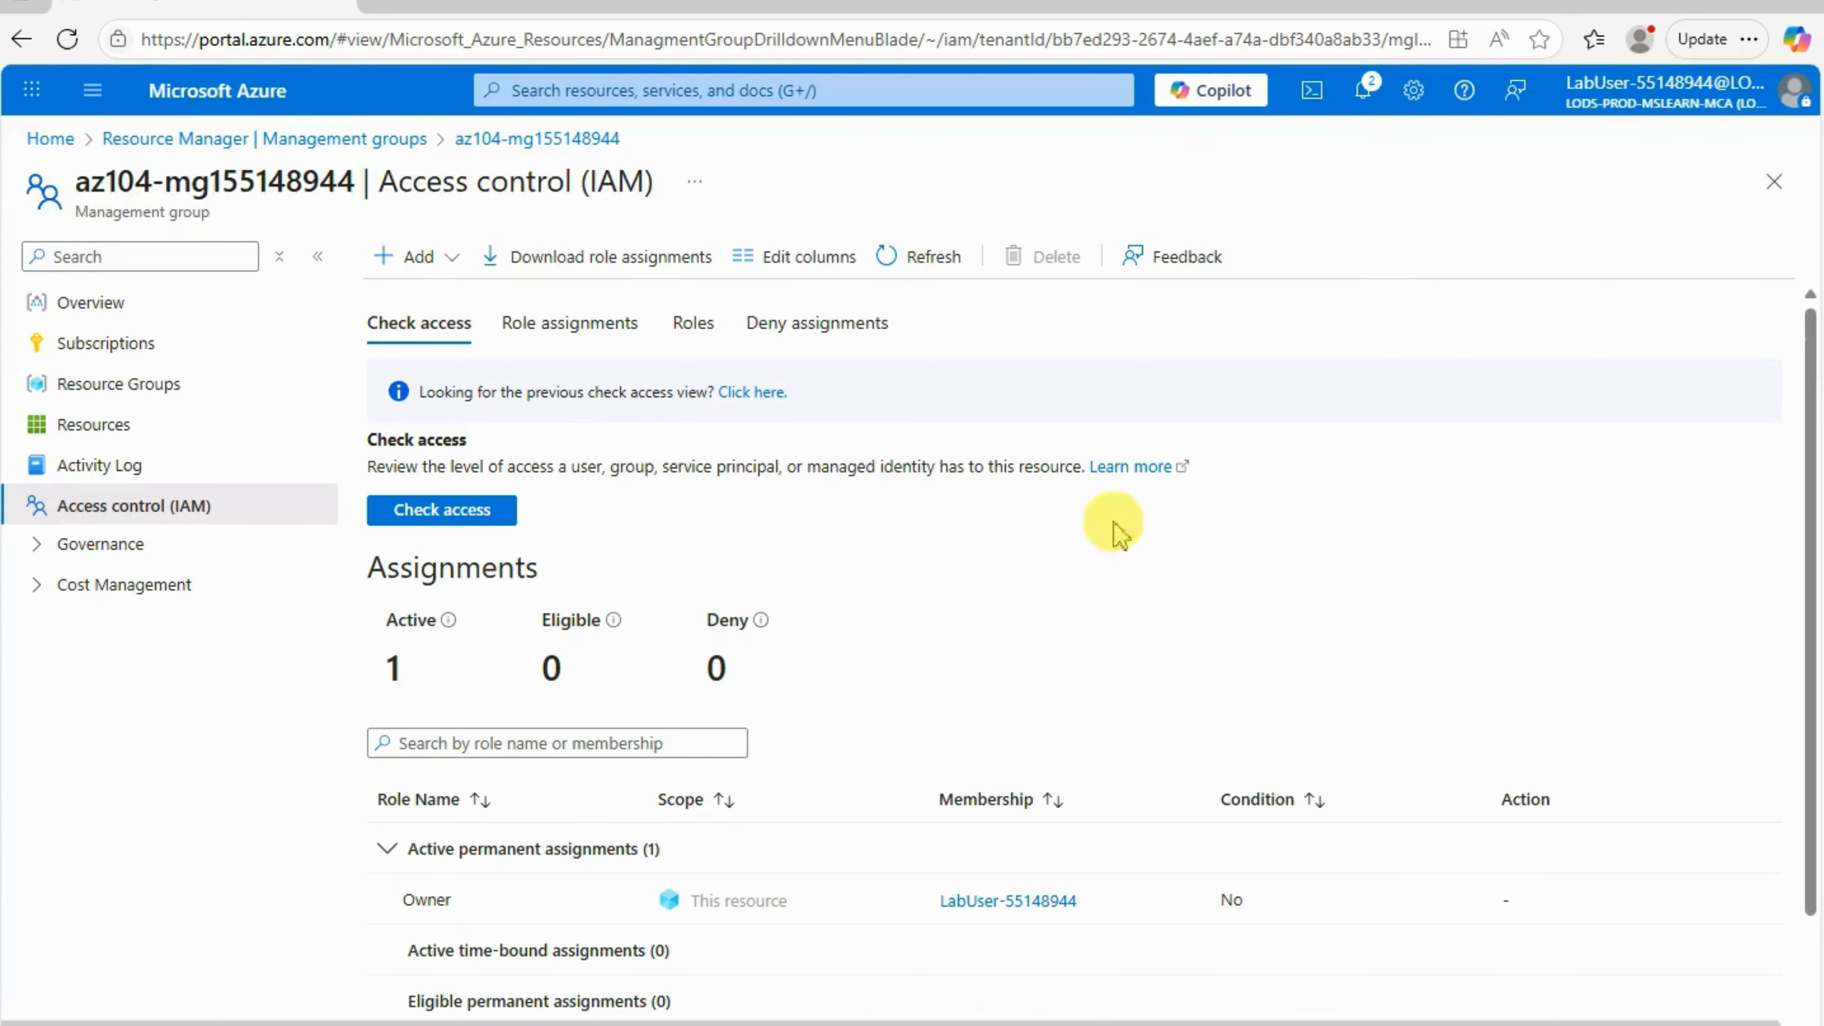
{"action": "left_click", "coordinate": [517, 325]}
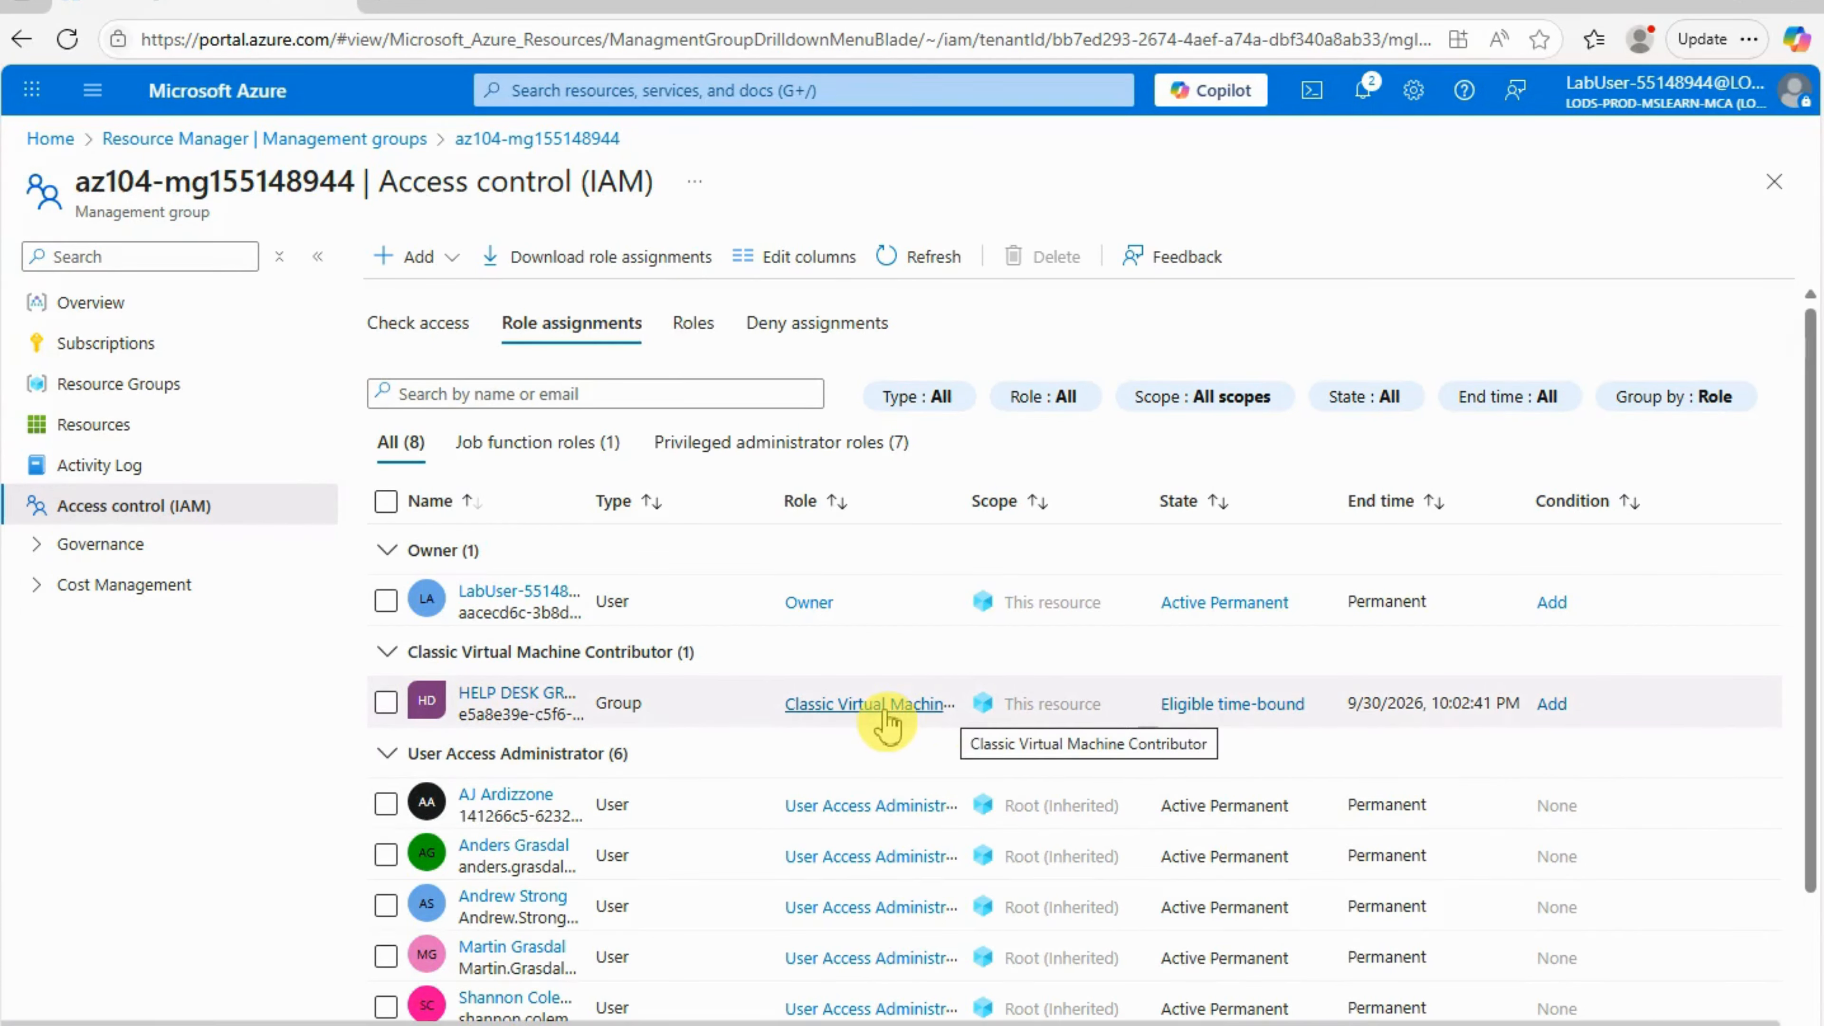
{"action": "left_click", "coordinate": [443, 688]}
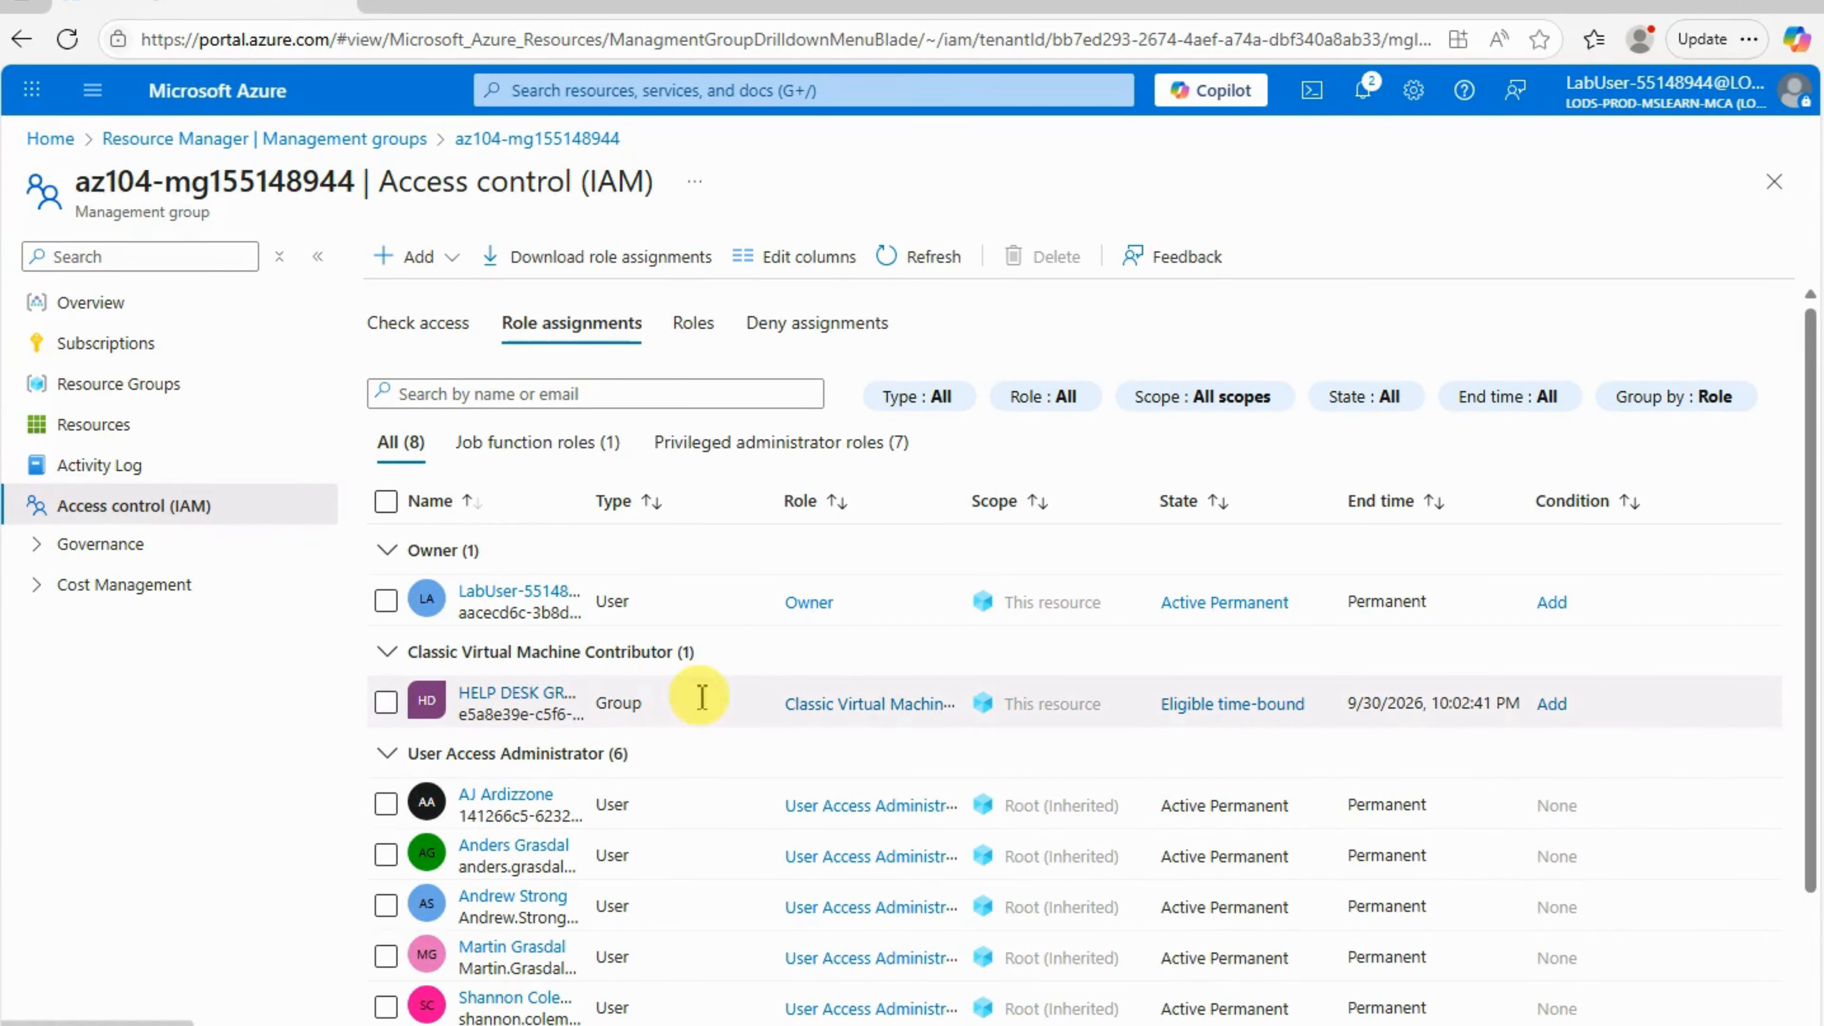